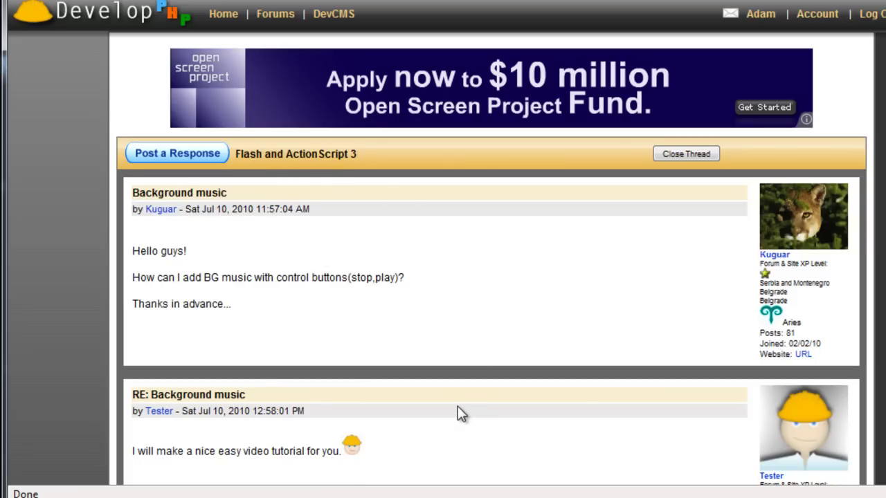
Open Symbol 1 for editing and inspect its title text, Lorem ipsum block and button
scroll(454, 398, down, 3)
scroll(443, 360, up, 3)
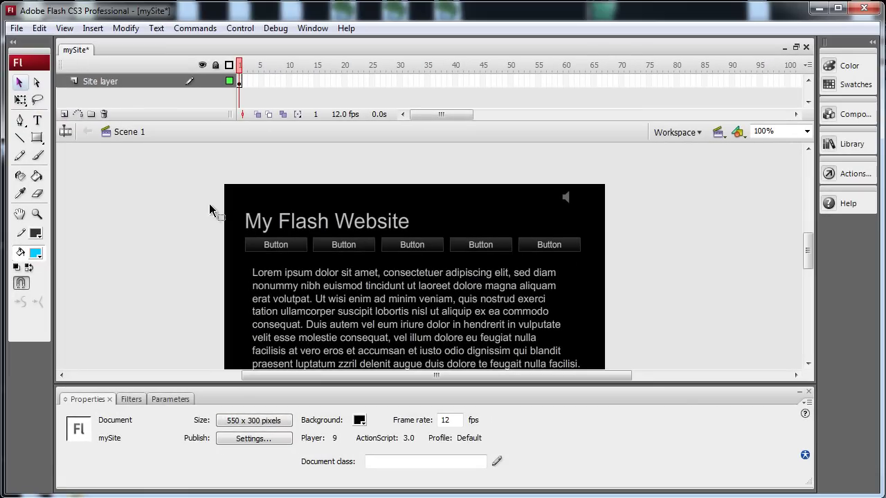
click(327, 248)
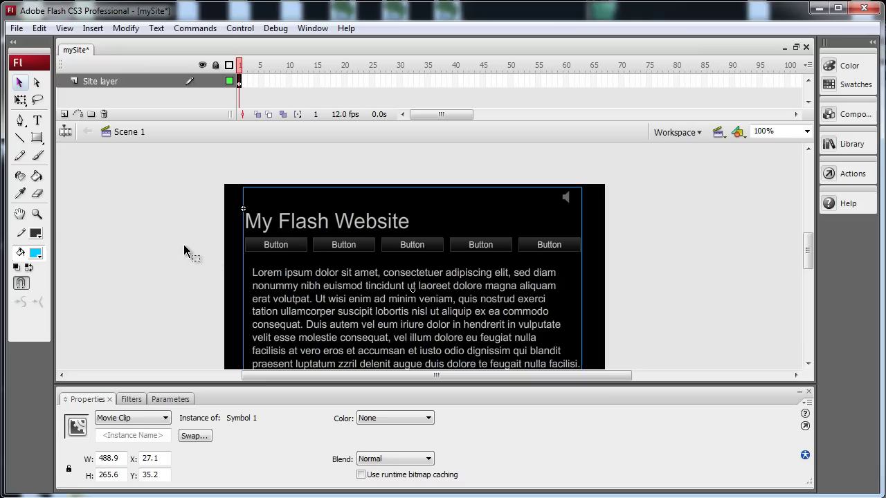
double_click(337, 249)
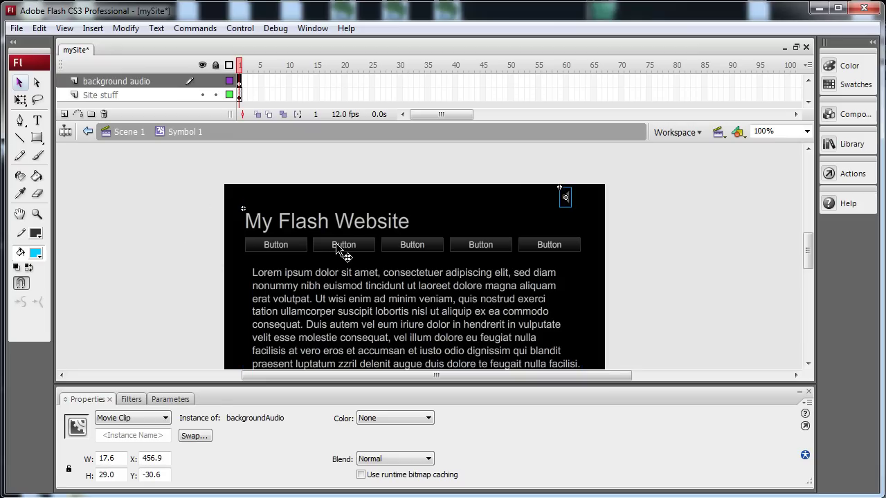
click(297, 231)
click(348, 283)
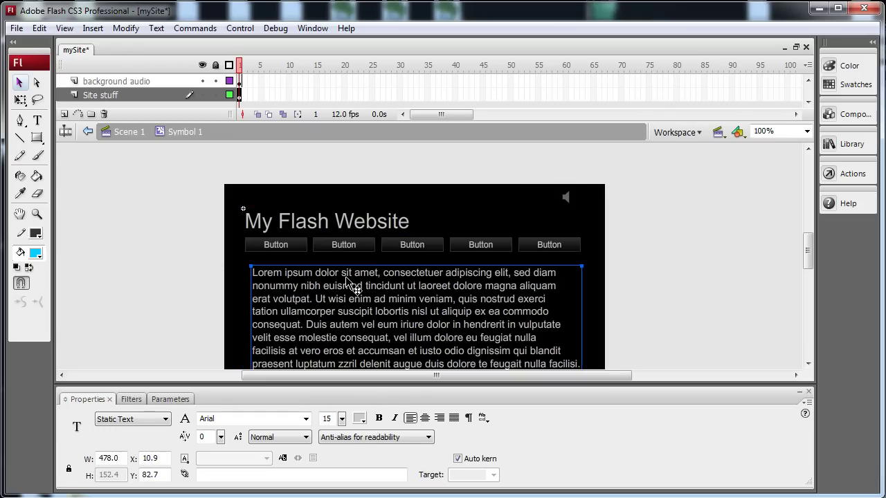
click(392, 255)
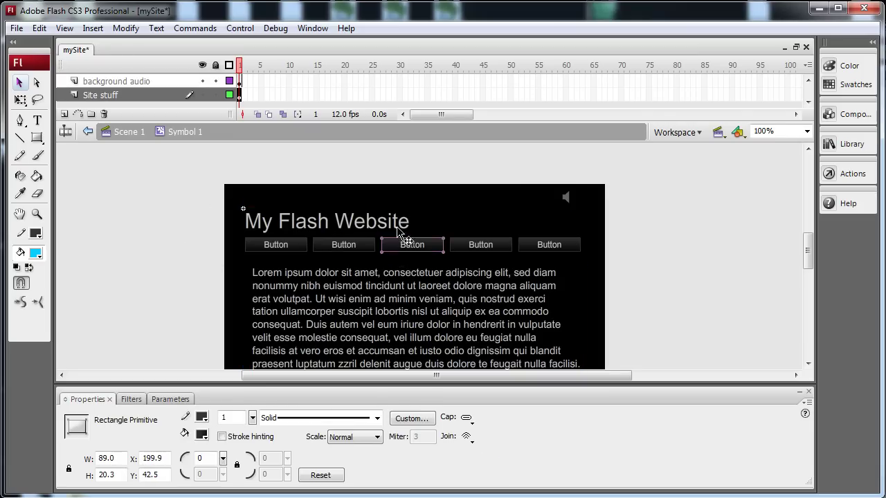
On the background audio layer, add then undo a frame-50 keyframe and select the backgroundAudio speaker clip
click(142, 83)
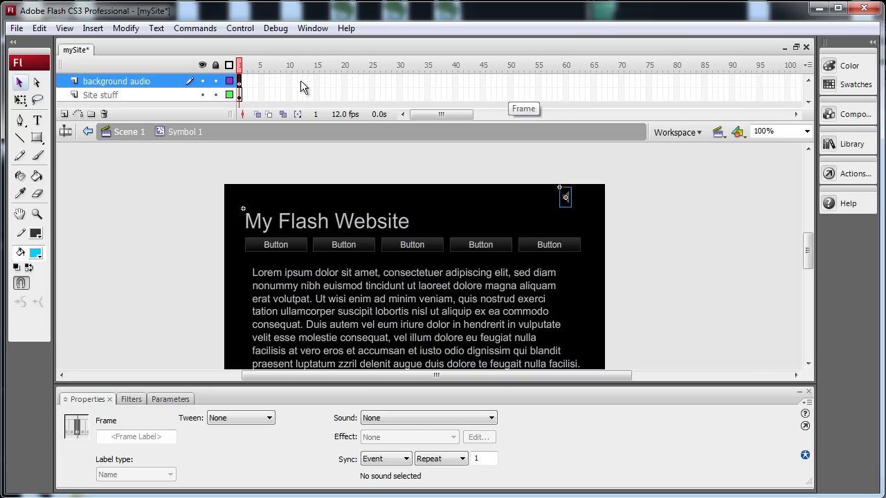
click(510, 83)
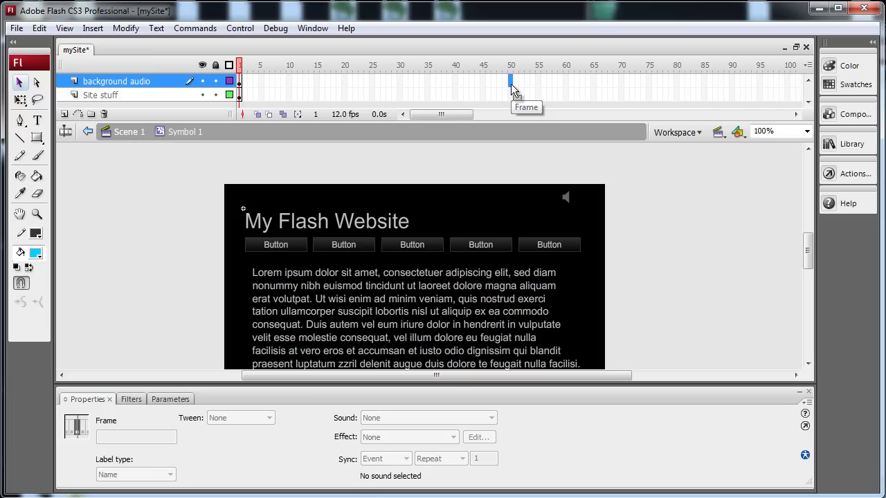
key(F6)
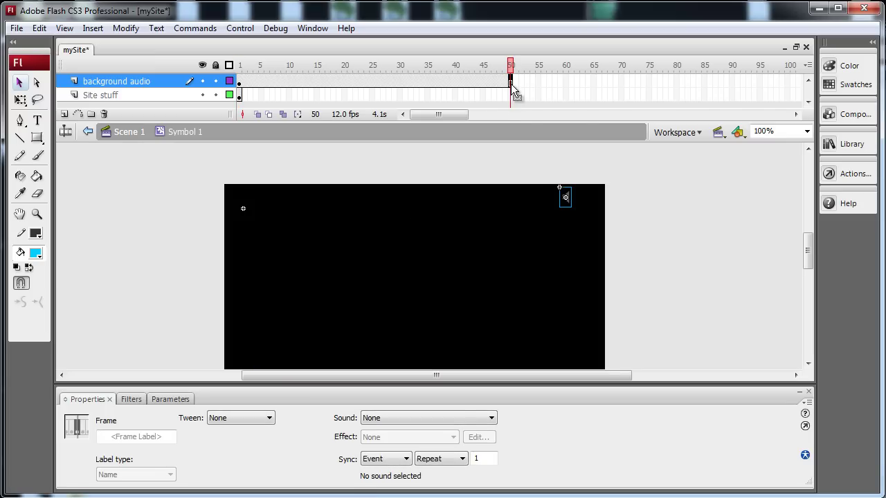
key(ctrl+z)
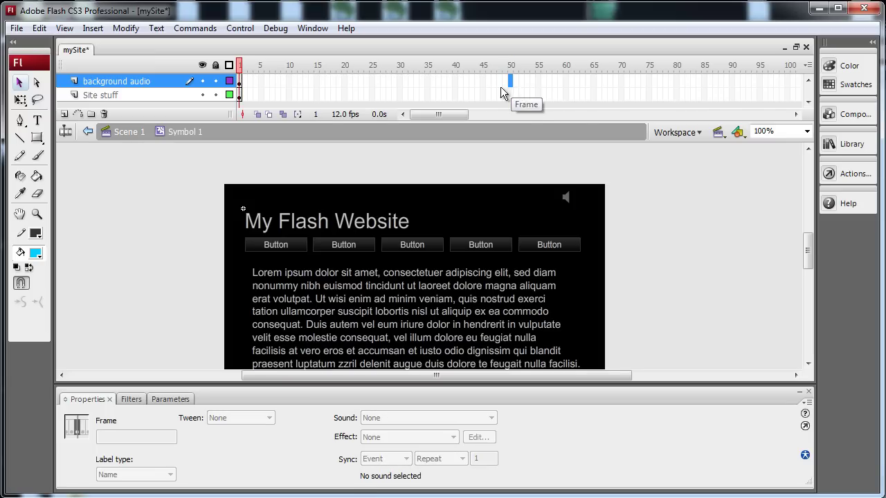
click(239, 84)
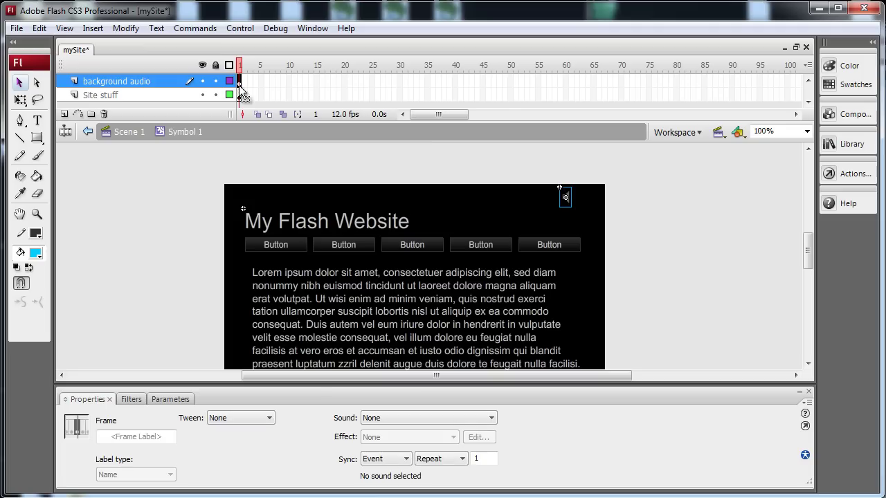
click(597, 207)
click(566, 198)
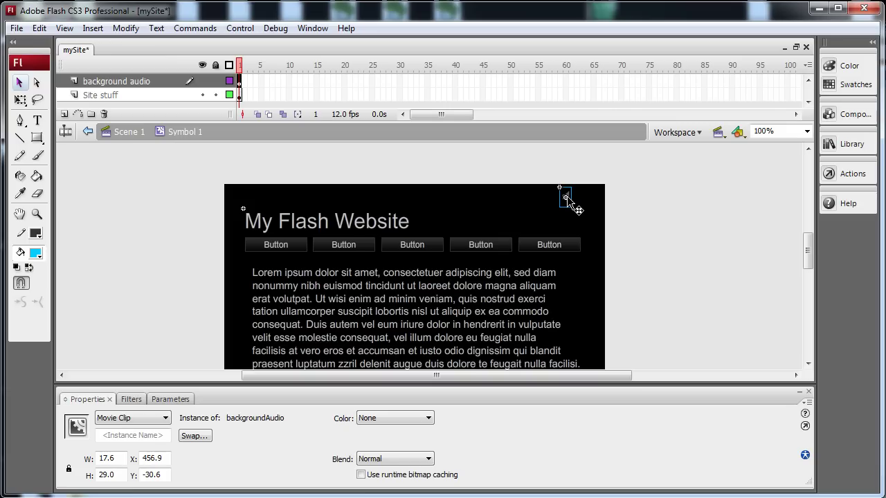
Open the desktop myWebsite folder and select the song.mp3 file
click(818, 9)
click(818, 10)
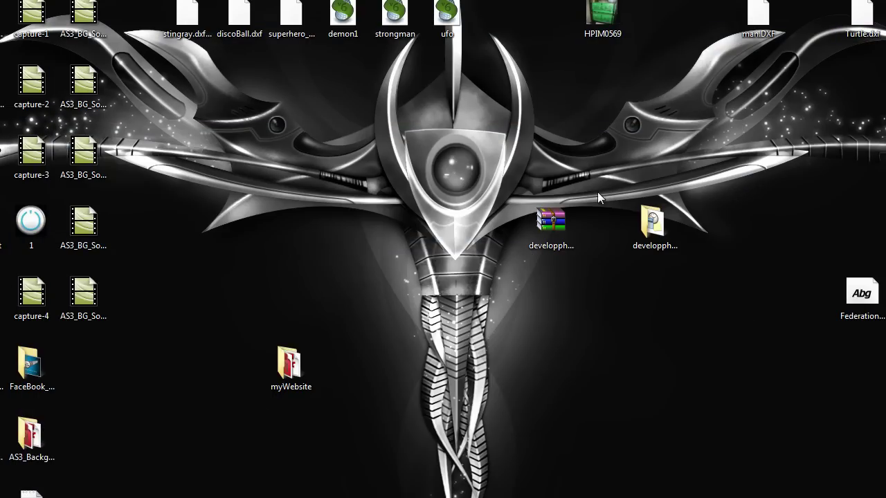
click(291, 372)
double_click(290, 371)
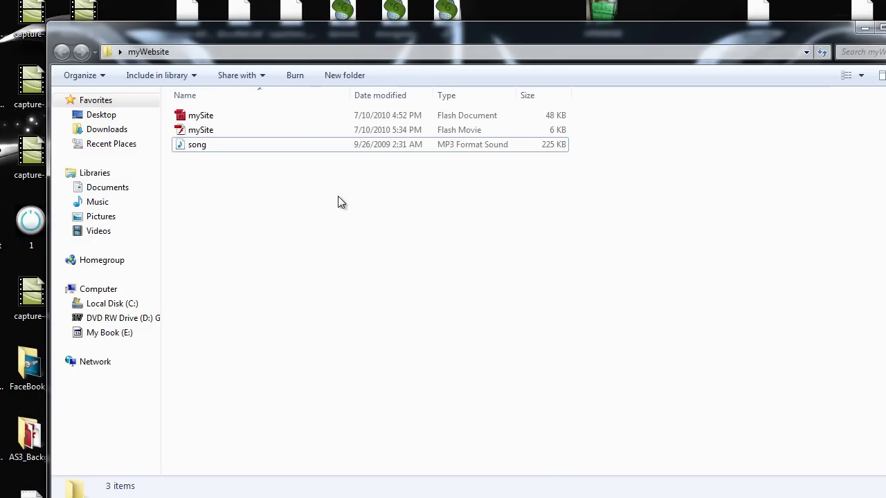
click(201, 187)
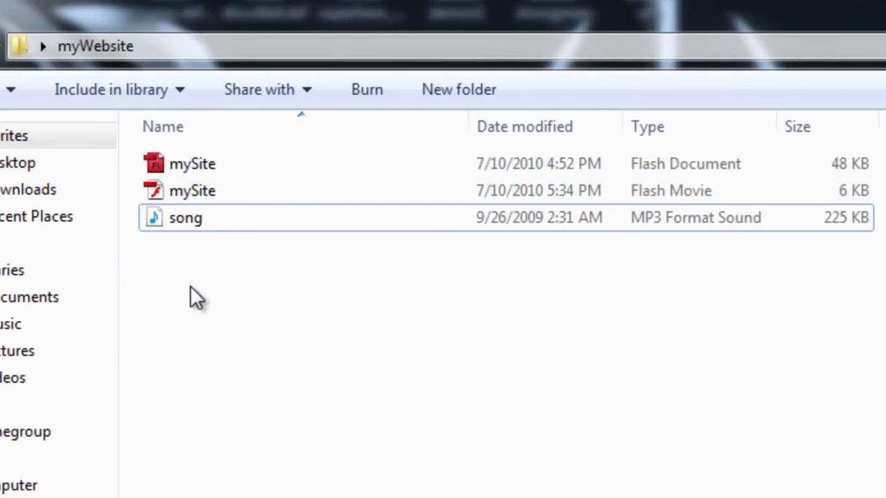
click(188, 220)
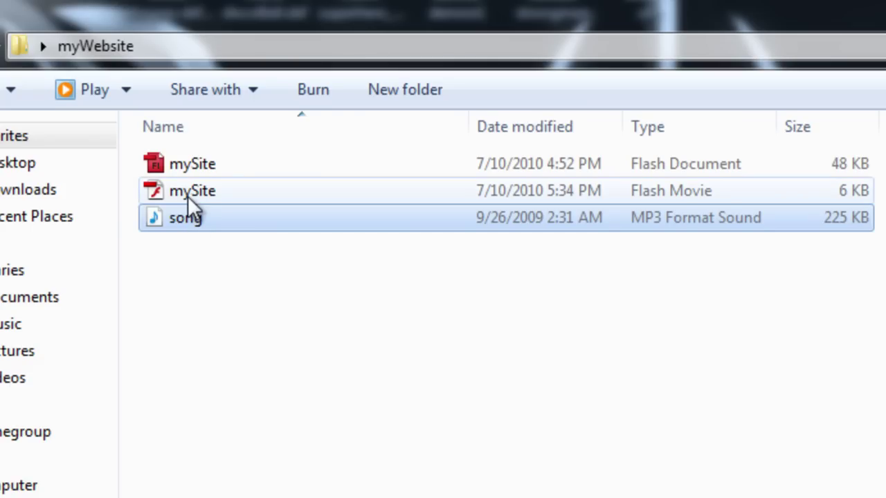
mouse_move(188, 196)
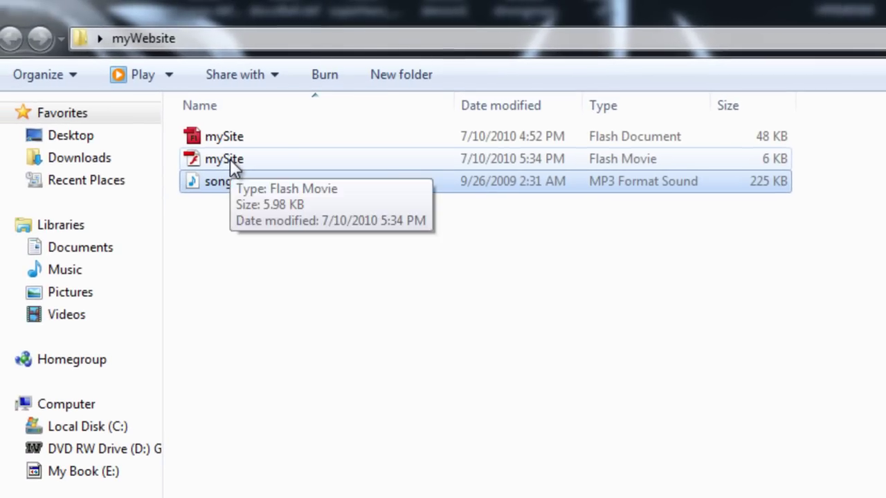
double_click(231, 164)
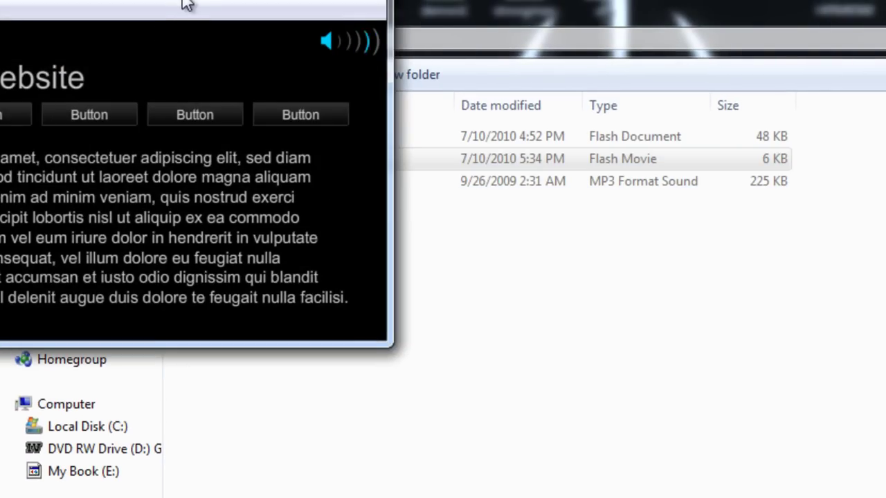
drag(208, 3, 422, 121)
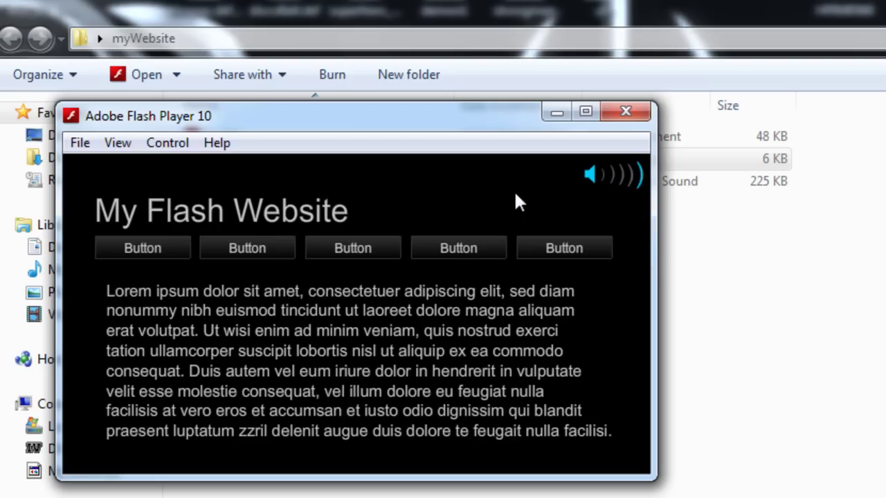
click(593, 178)
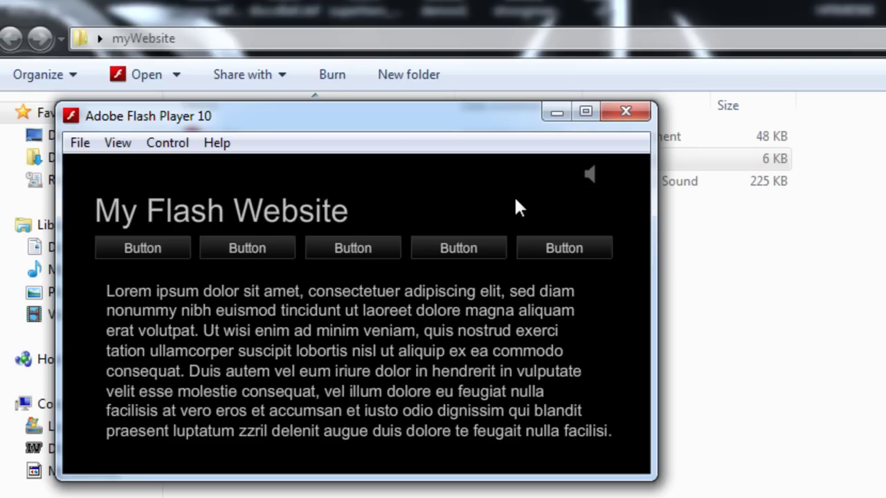
click(591, 173)
click(589, 174)
click(622, 113)
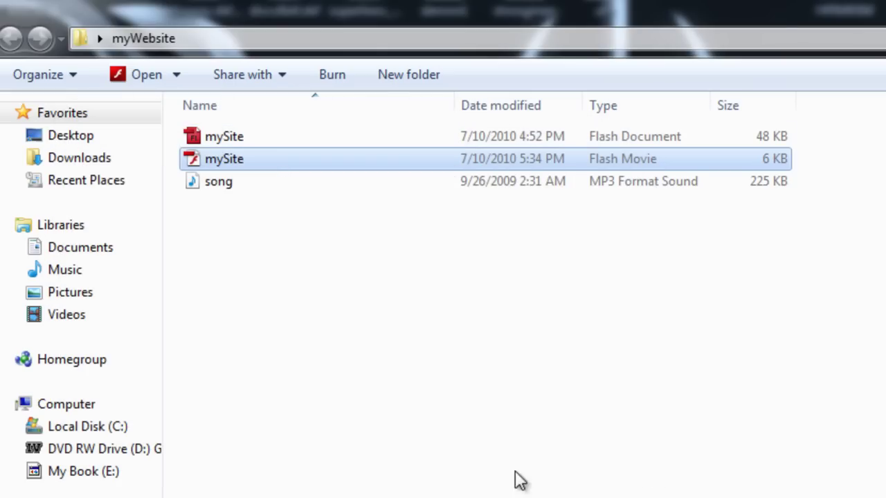
Enter the backgroundAudio clip and view the AS3 frame script containing the song.mp3 URL
key(alt+Tab)
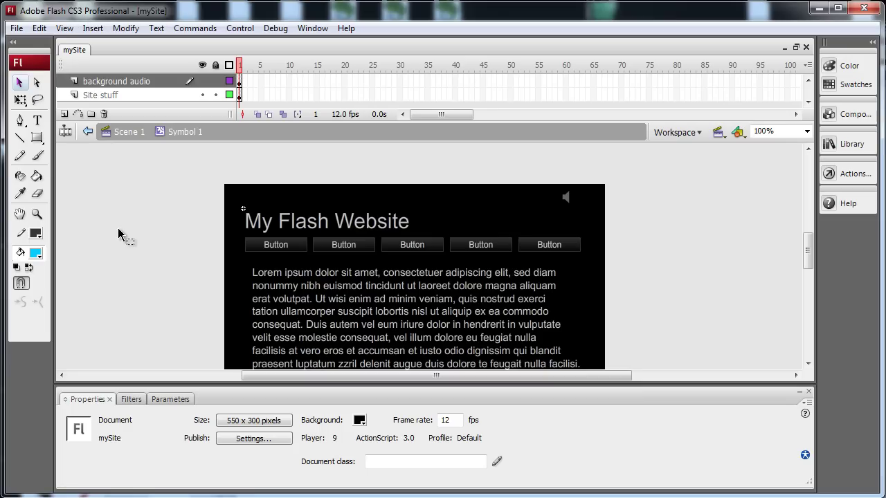
click(567, 199)
click(566, 200)
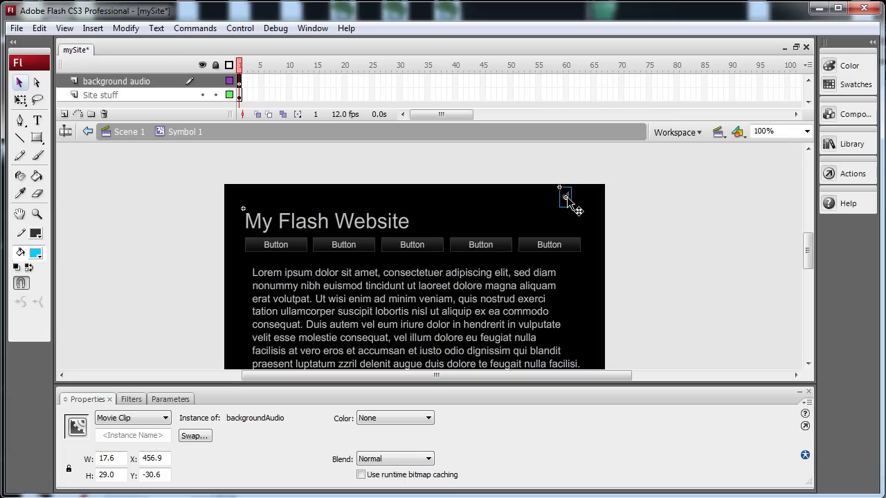
double_click(566, 200)
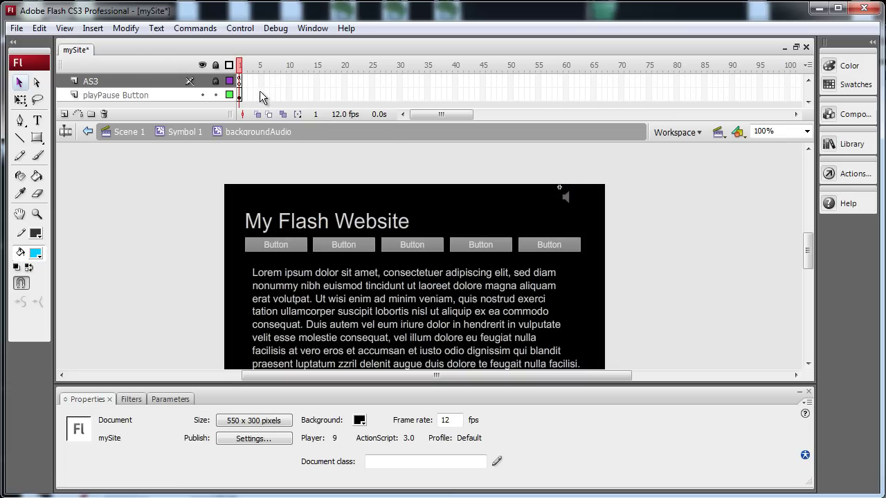
click(239, 81)
key(F9)
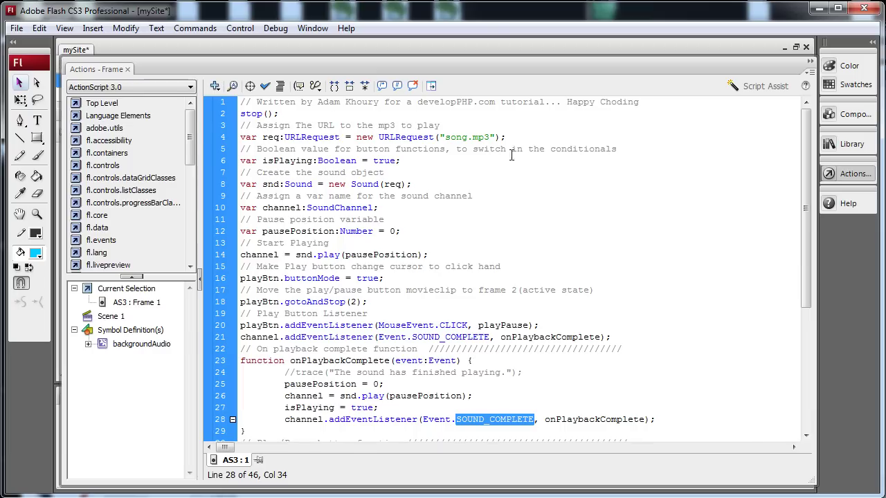
click(489, 137)
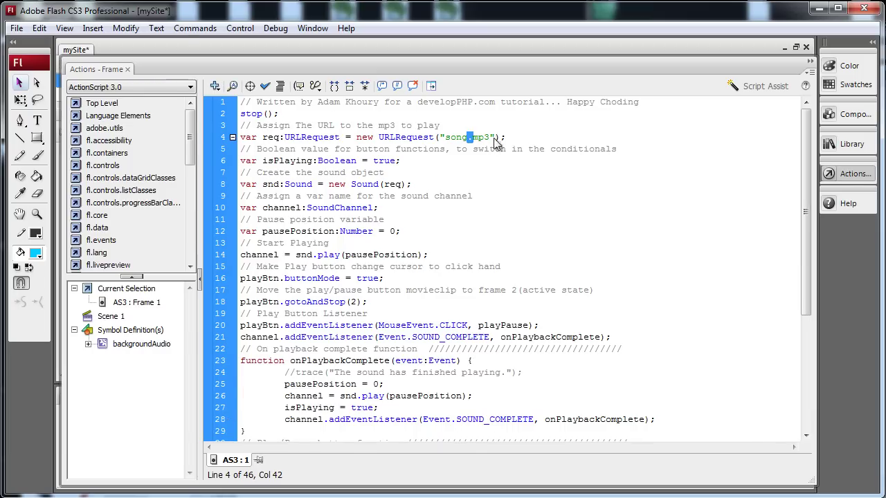
scroll(481, 268, down, 4)
scroll(481, 269, up, 4)
key(F9)
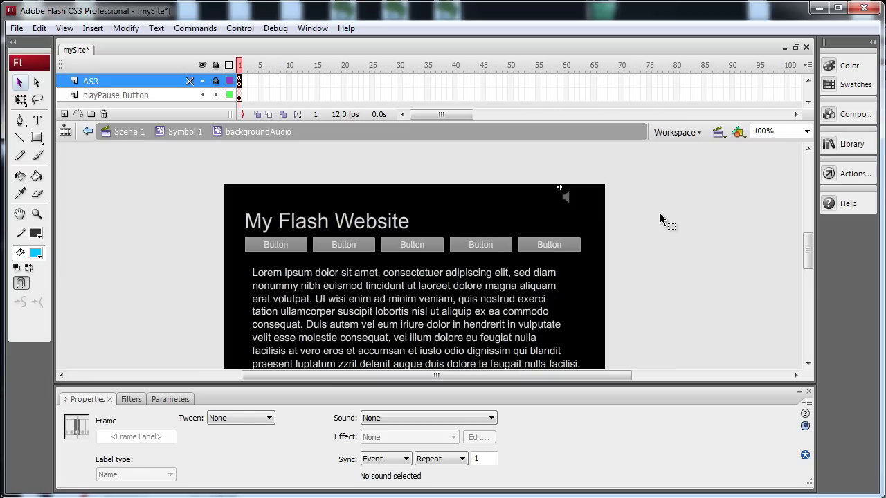
Review the AS3 frame 1 code once more and return to the stage
click(668, 219)
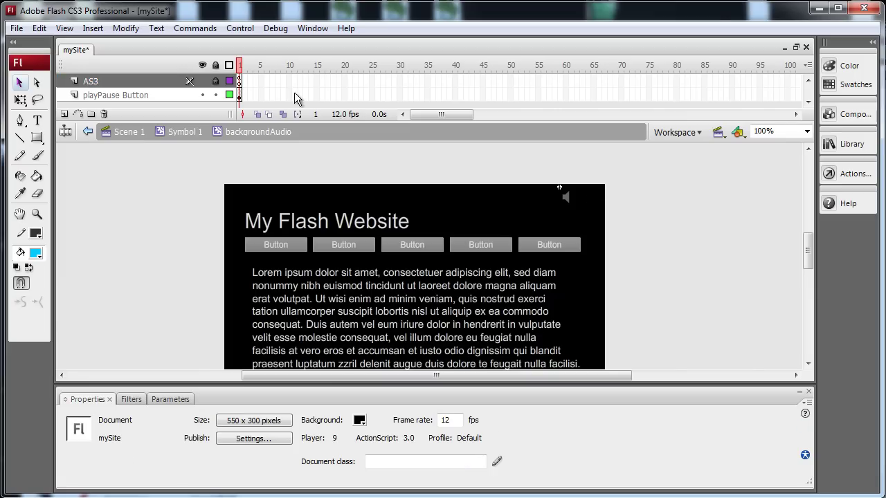
click(241, 82)
key(F9)
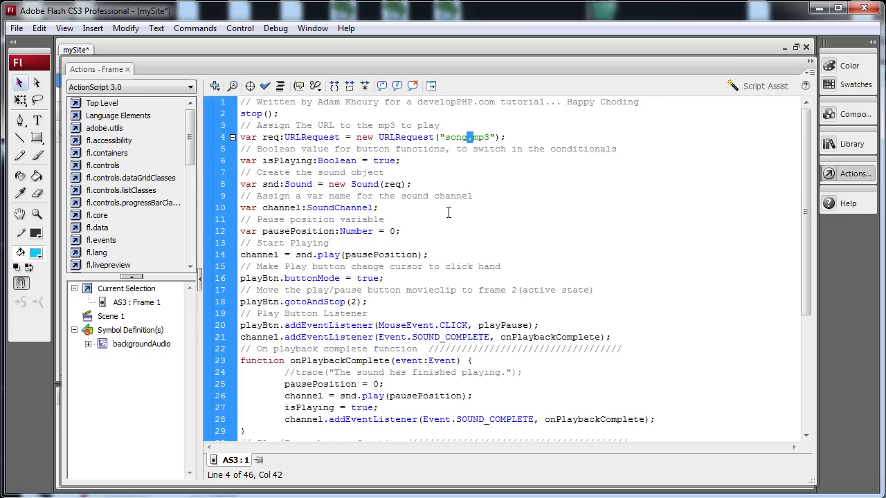
scroll(487, 254, down, 6)
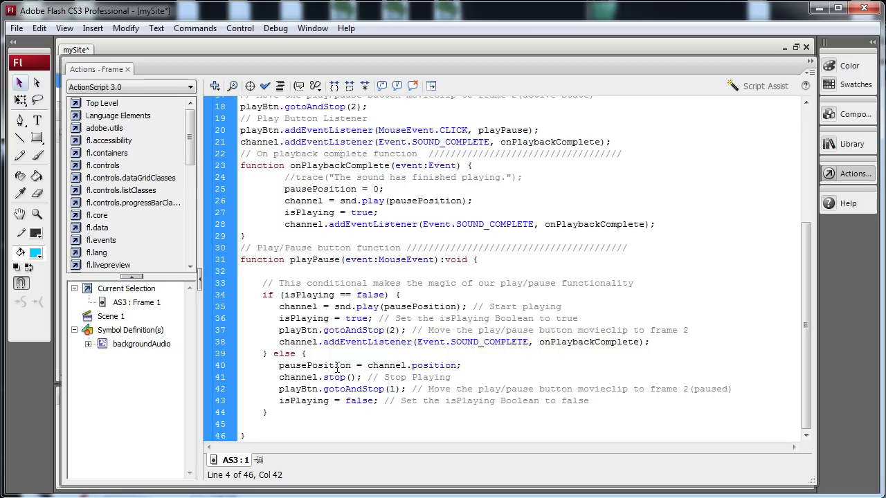
scroll(315, 342, up, 6)
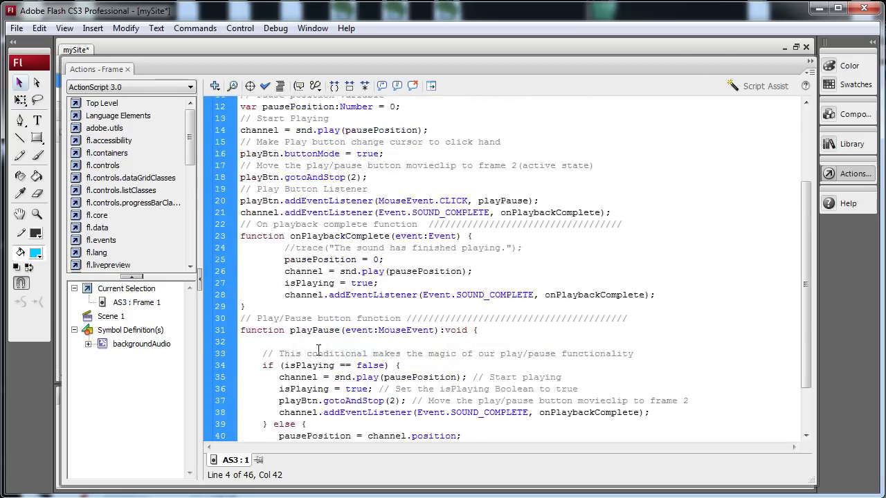
scroll(318, 346, down, 6)
key(F9)
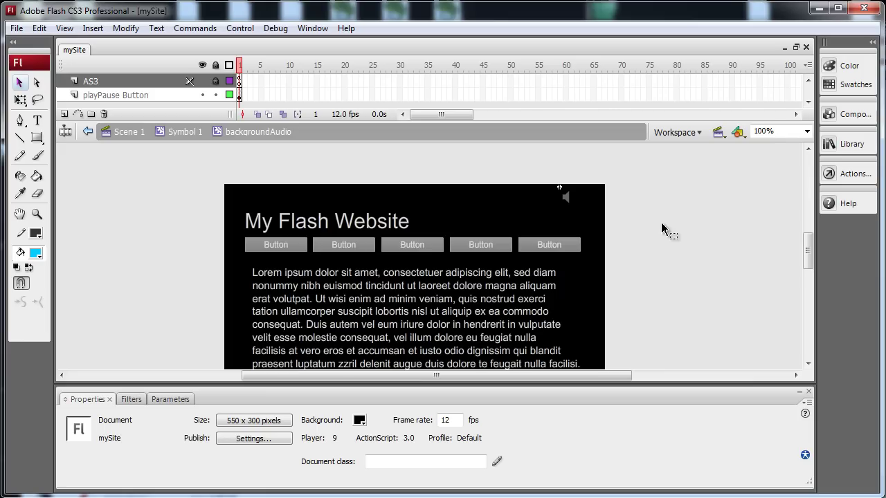
Test the movie, pause the music with the speaker button, and close the preview
key(ctrl+Return)
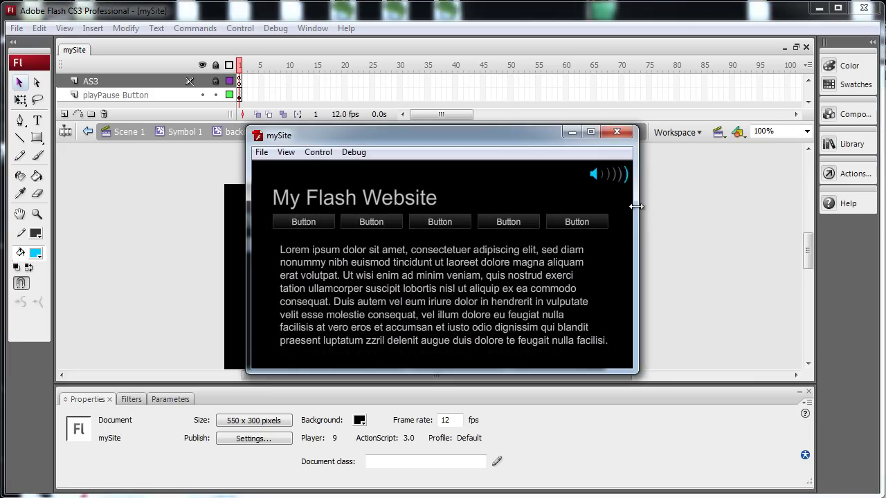
click(594, 175)
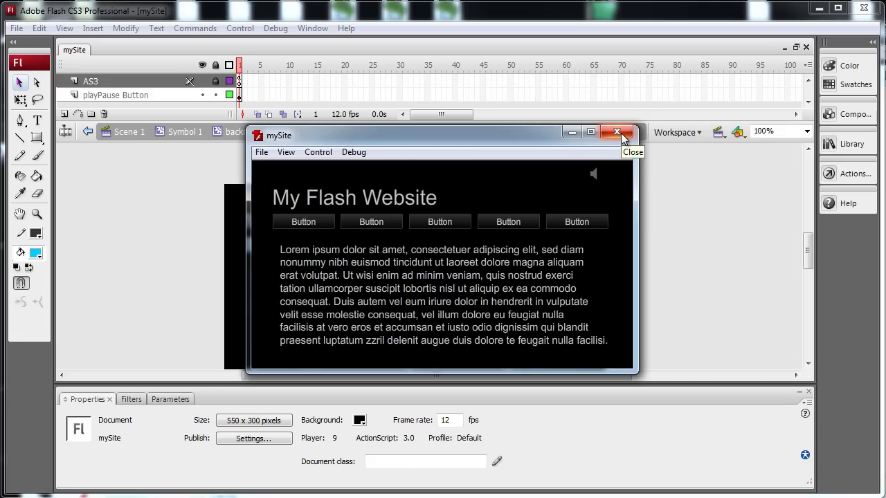
click(617, 132)
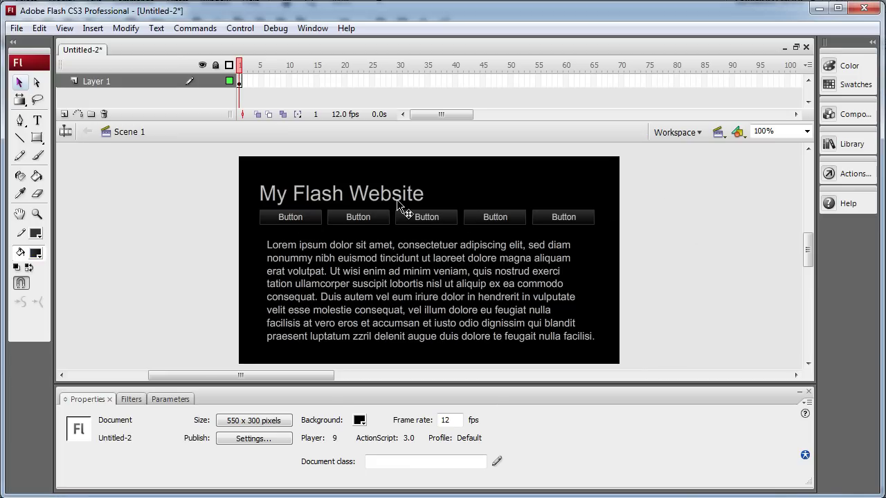
Select all the site content and convert it into a movie clip symbol
click(397, 199)
click(424, 220)
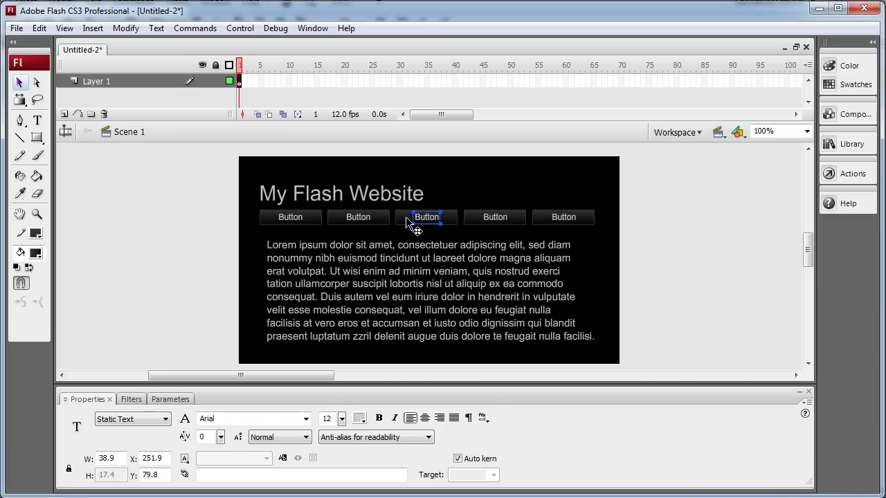
click(405, 217)
click(414, 242)
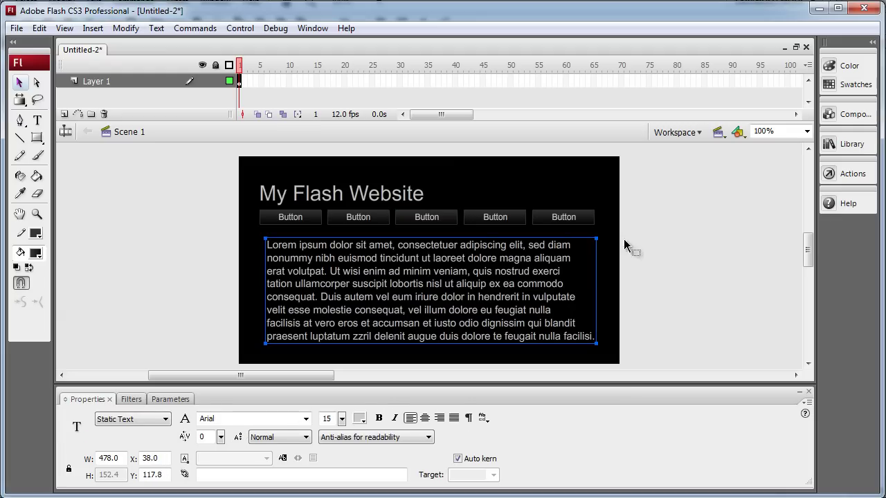
click(625, 245)
drag(654, 169, 241, 356)
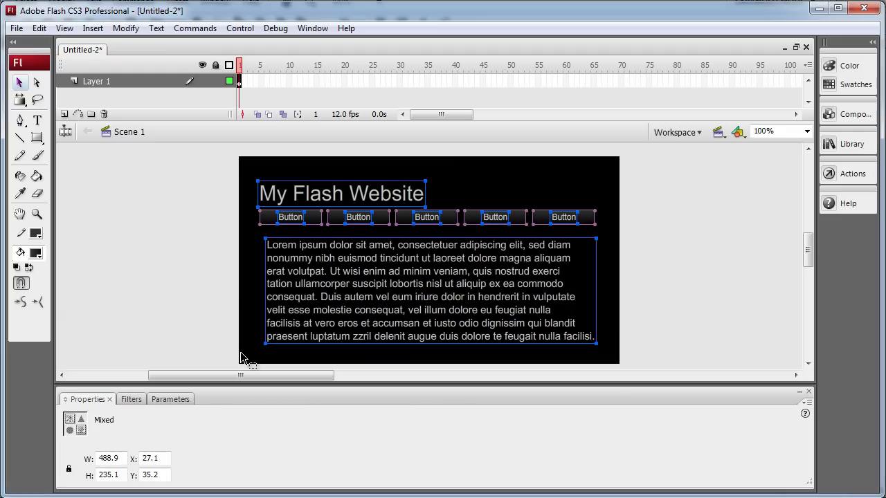
right_click(438, 259)
click(484, 492)
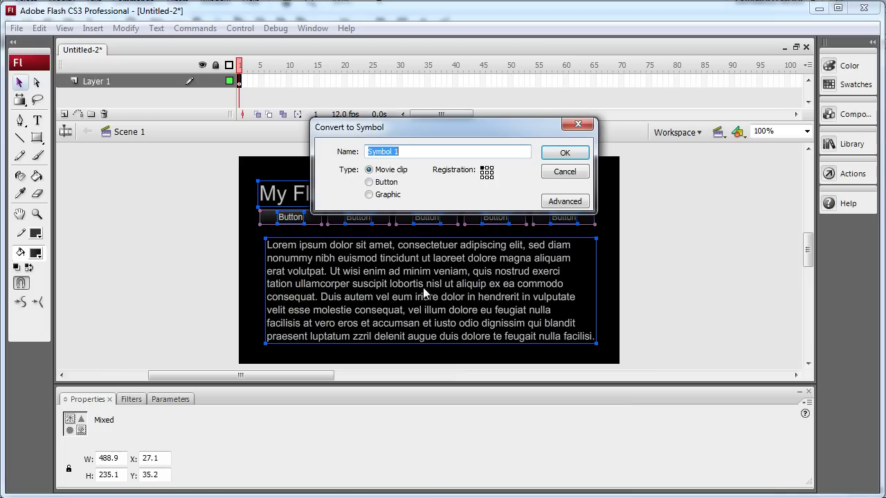
click(564, 153)
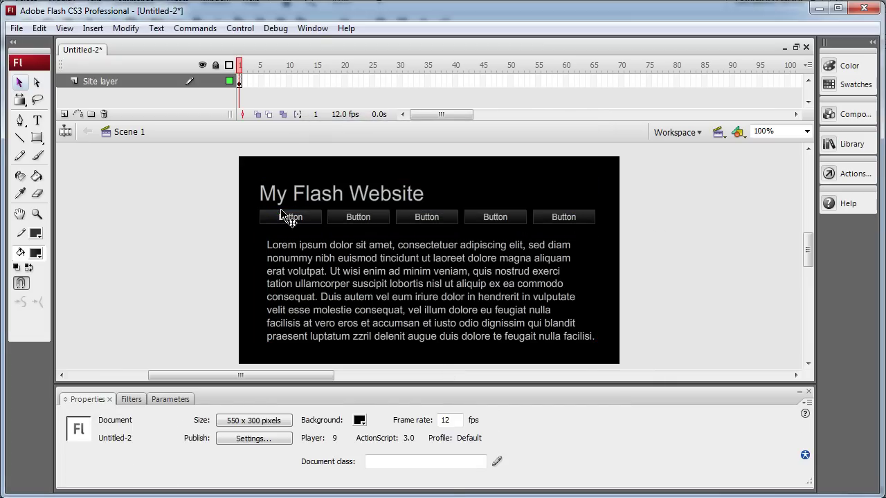
Inside the new clip, add a layer named background audio and rename Layer 1 to Site stuff
click(285, 216)
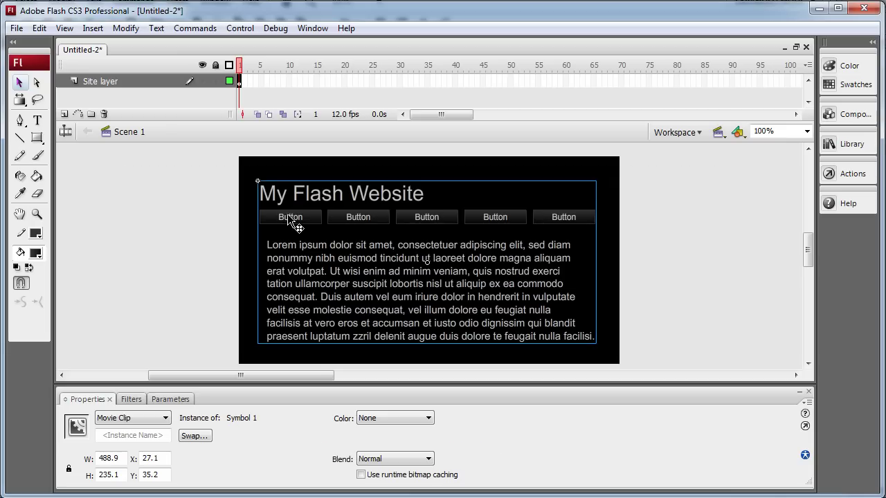
double_click(286, 216)
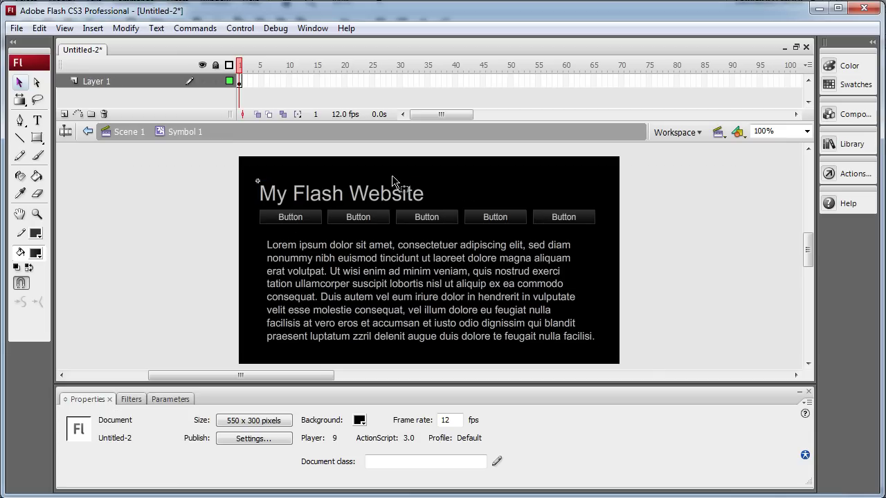
click(362, 194)
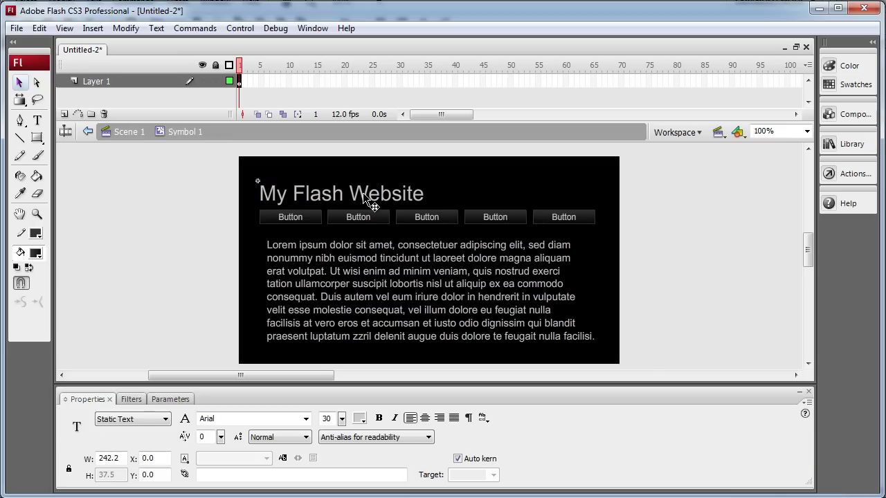
click(471, 252)
click(180, 180)
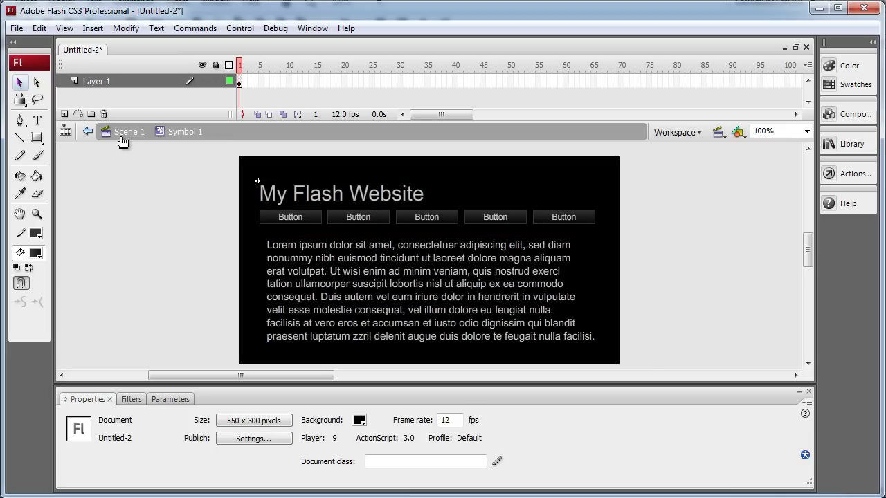
click(64, 115)
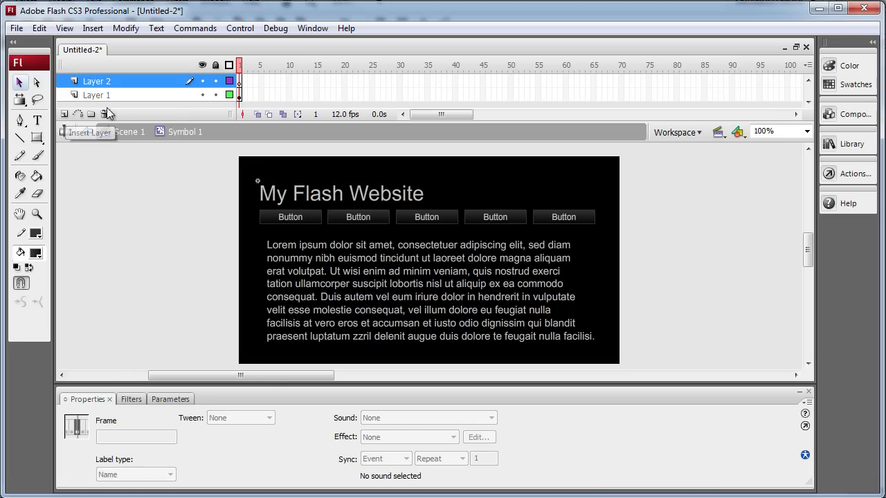
click(240, 81)
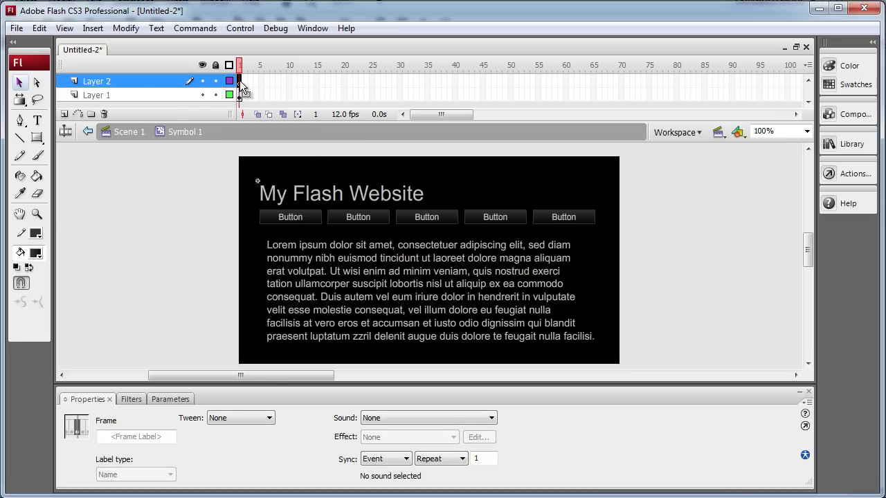
double_click(131, 81)
text(audio)
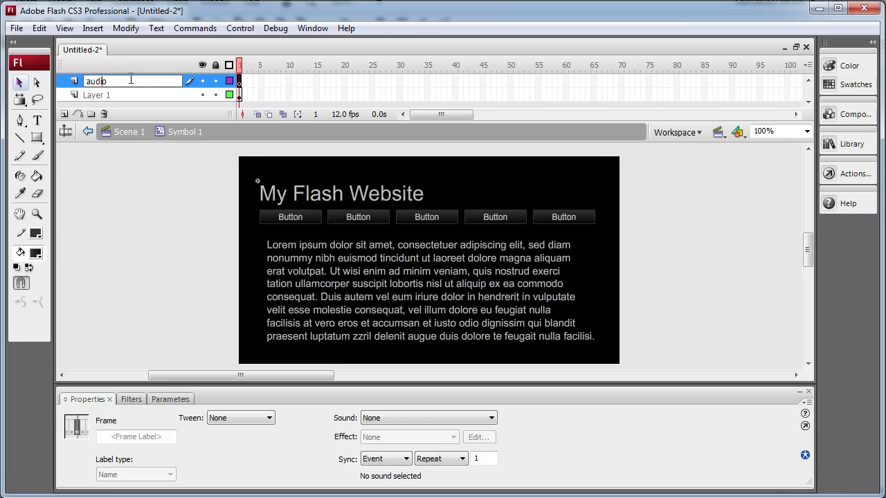
text(background)
double_click(105, 95)
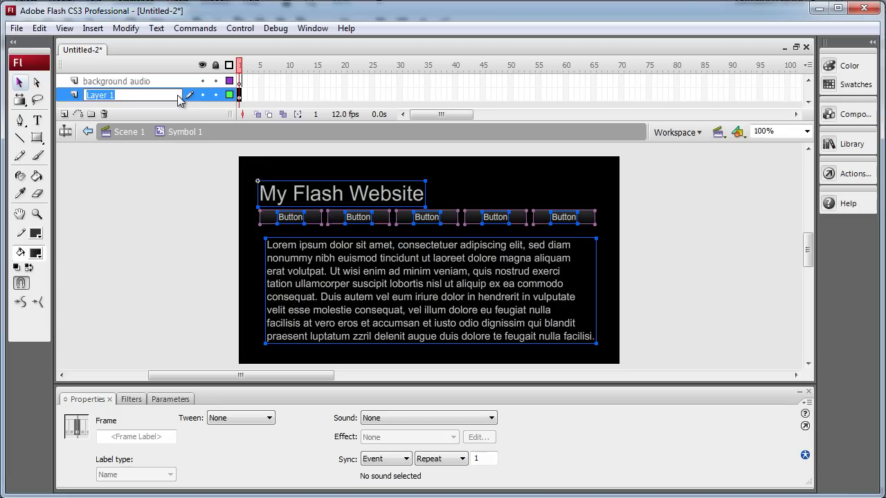
text(Site stuff)
Add a text glyph on the background audio layer in Webdings at size 25
click(129, 277)
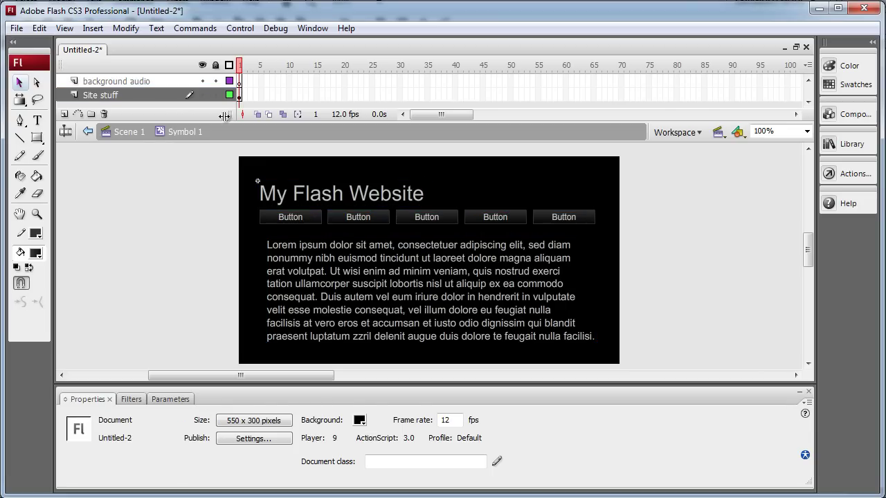
click(241, 80)
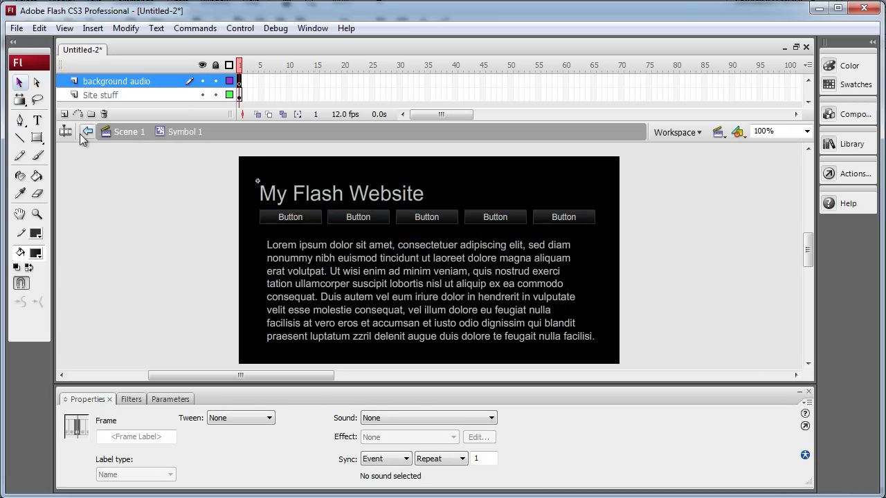
click(37, 120)
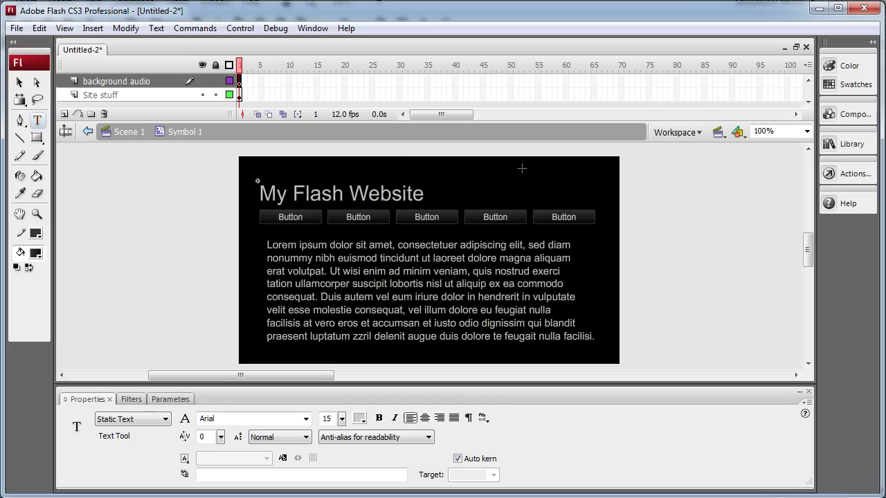
click(522, 168)
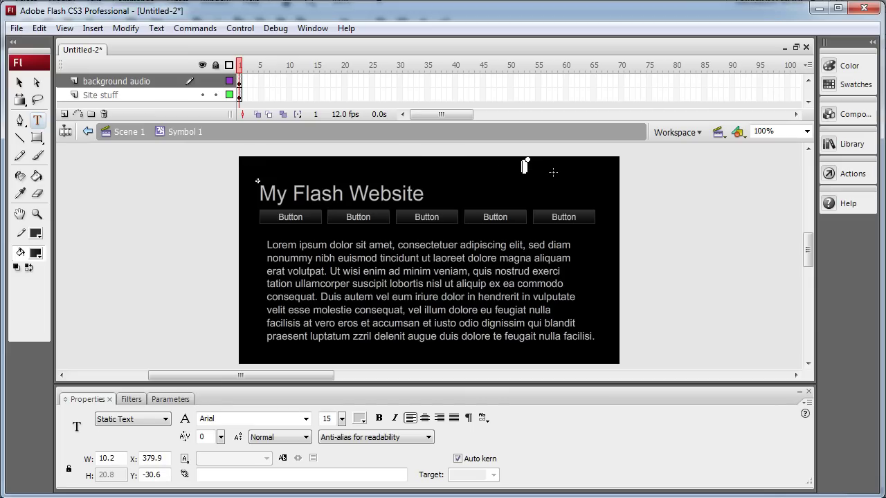
click(20, 82)
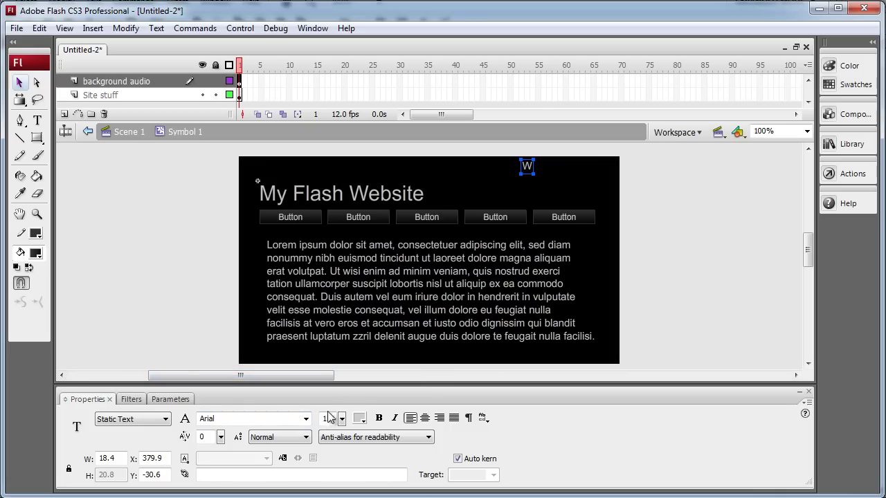
click(306, 419)
drag(306, 184, 307, 399)
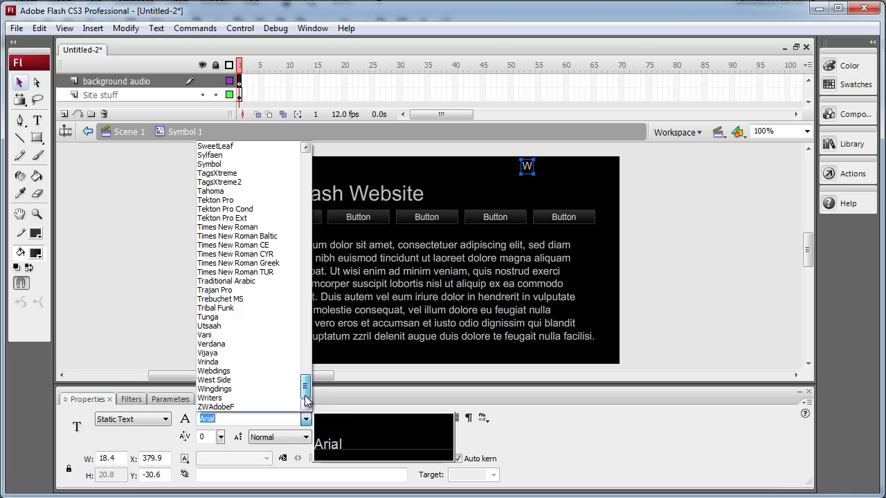
click(213, 371)
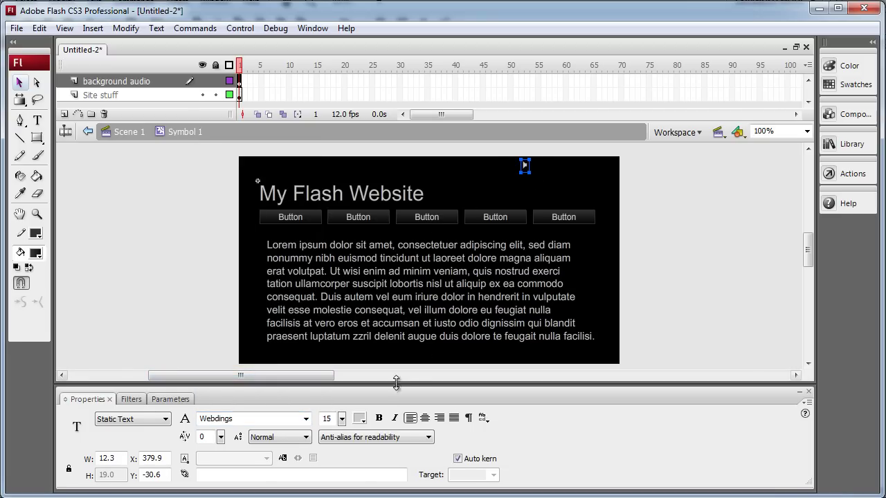
drag(343, 420, 345, 411)
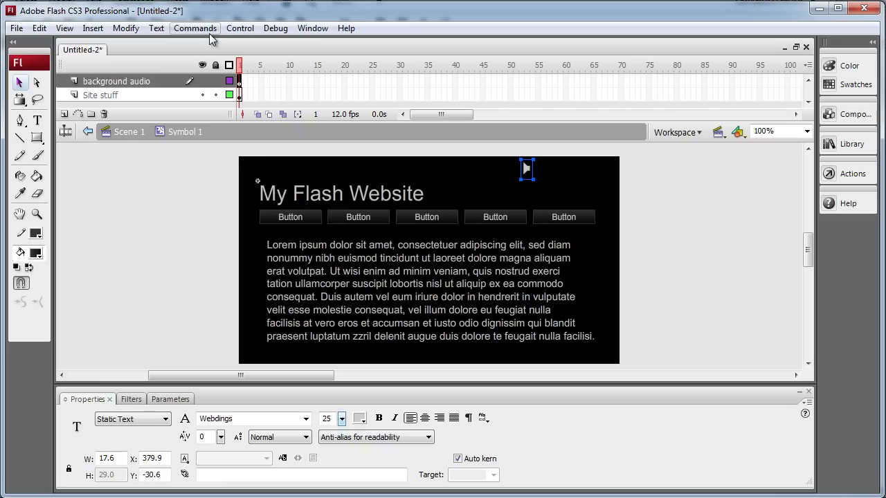
Flip the speaker icon horizontally and move it to the stage's top-right corner
click(126, 28)
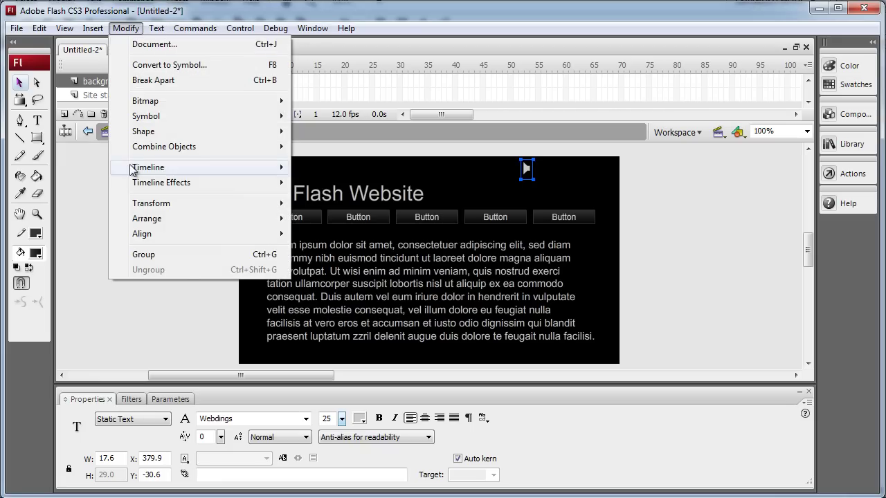
mouse_move(201, 208)
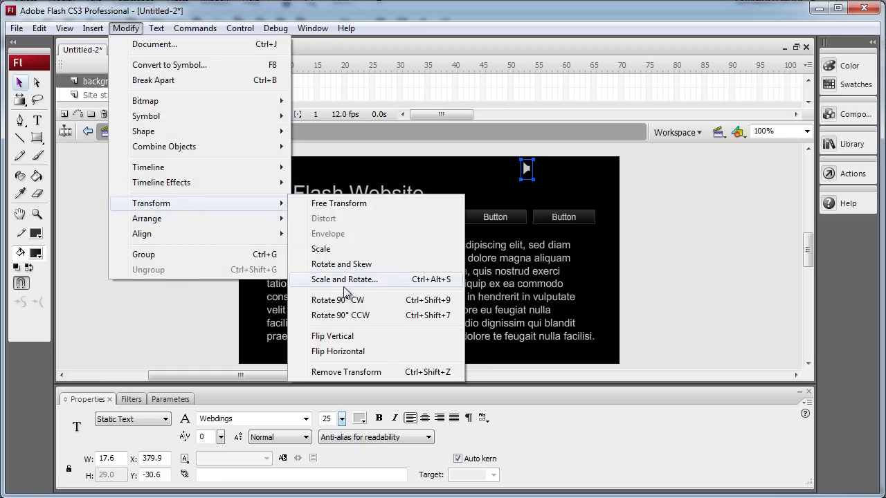
click(344, 352)
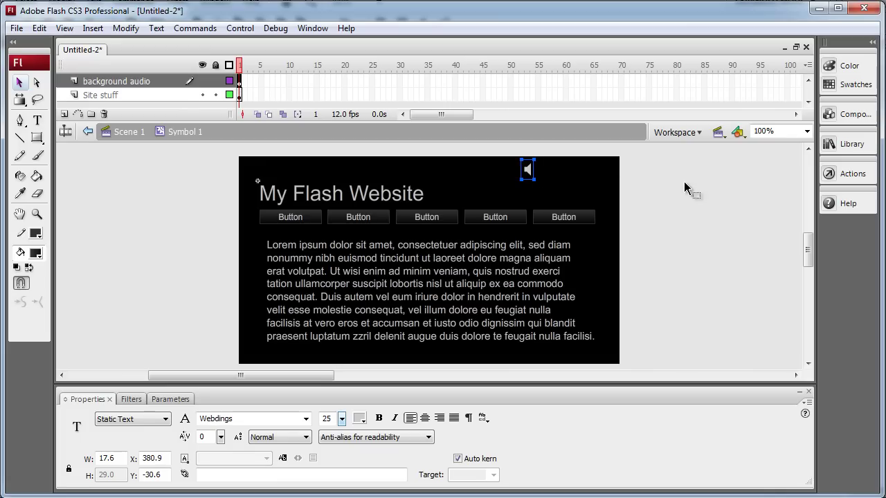
key(Right)
key(Right)
key(Right)
key(Right)
key(Right)
key(Right)
key(Right)
key(Right)
key(Right)
key(Right)
key(Right)
key(Right)
key(Right)
key(Right)
key(Right)
key(Right)
key(Right)
key(Right)
key(Right)
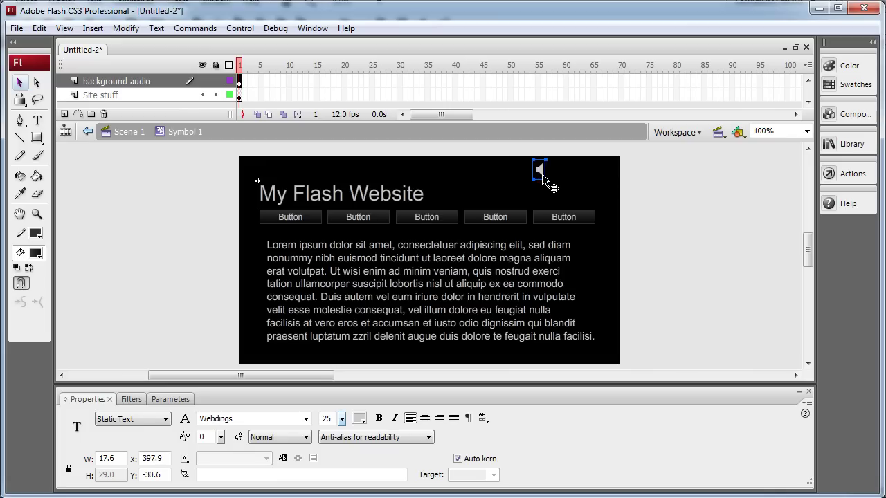
drag(540, 171, 585, 182)
click(661, 183)
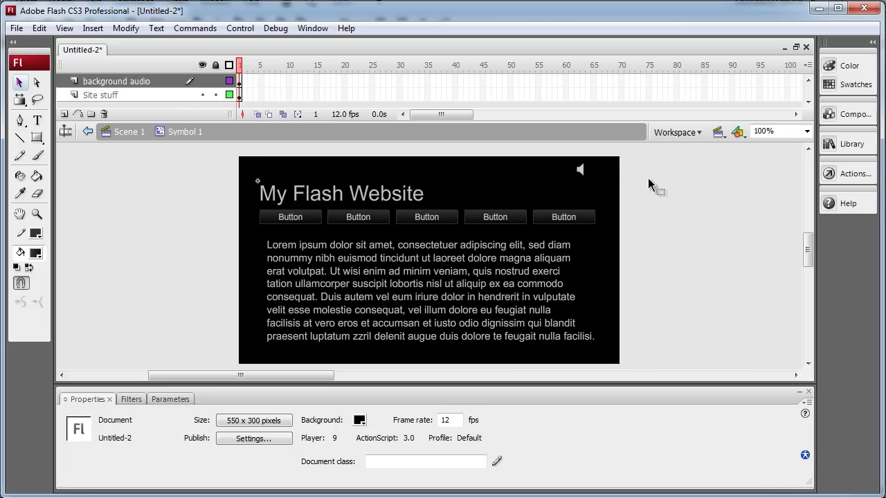
Convert the speaker icon via Convert to Symbol into a movie clip named backgroundAudio
right_click(584, 171)
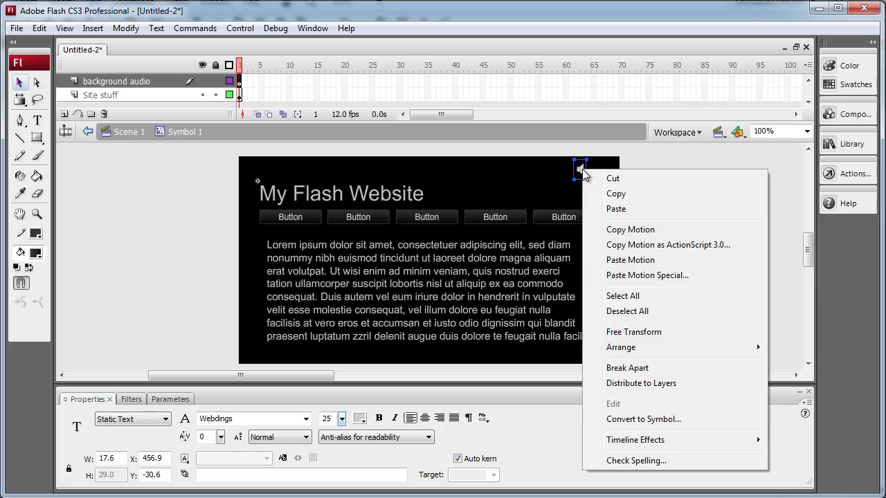
click(637, 420)
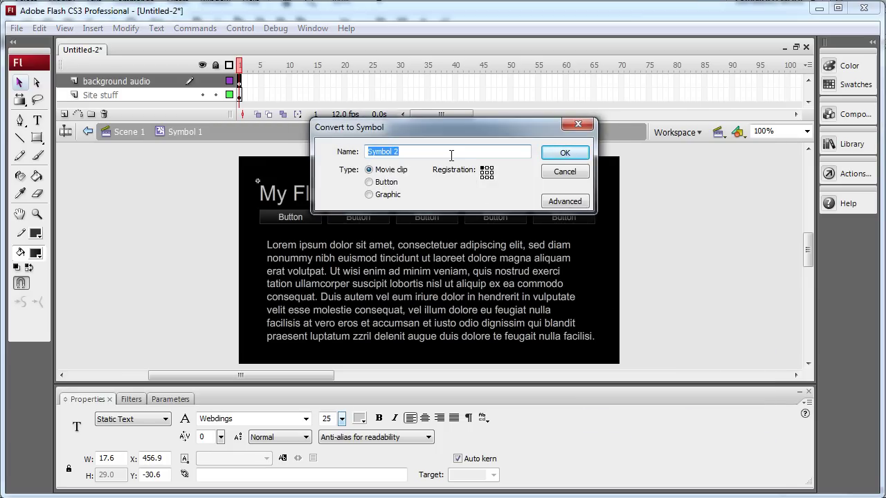
text(backgroundAudio)
click(558, 153)
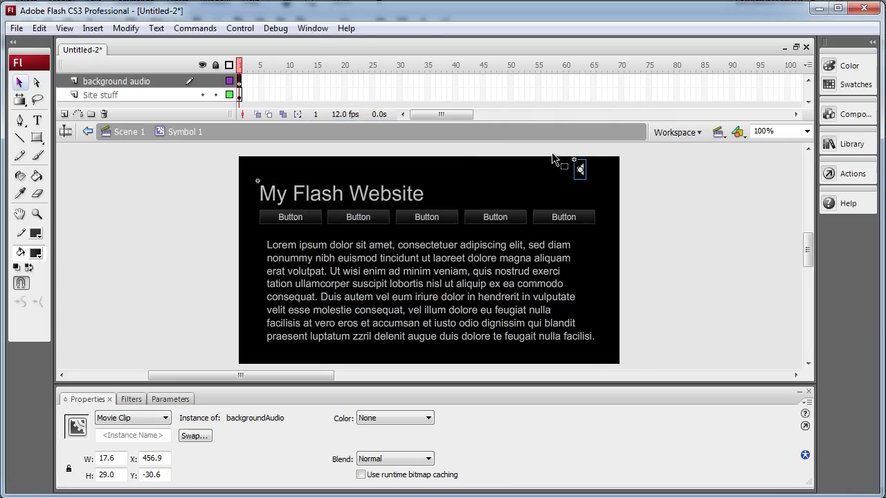
Open the backgroundAudio symbol for editing and select its speaker icon
double_click(583, 176)
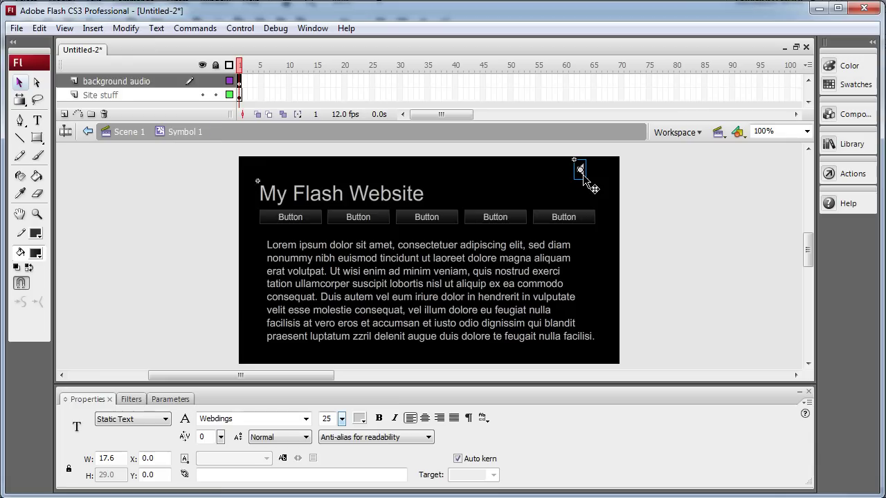
click(214, 194)
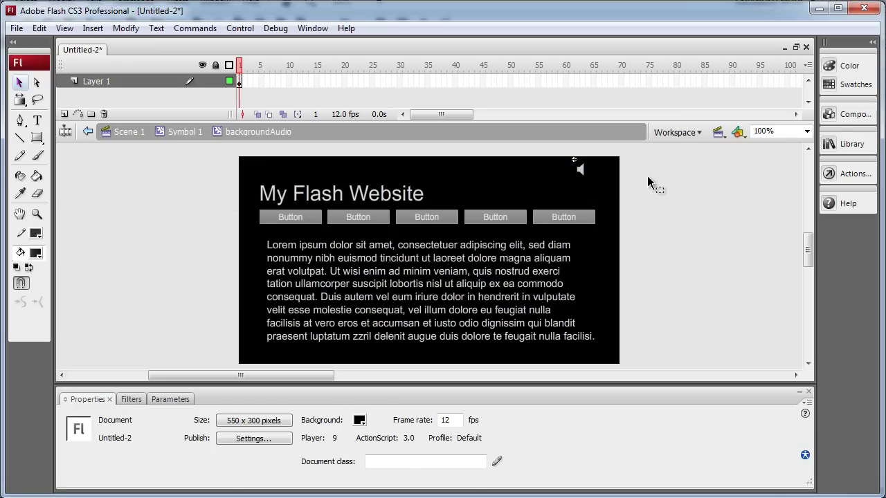
click(583, 173)
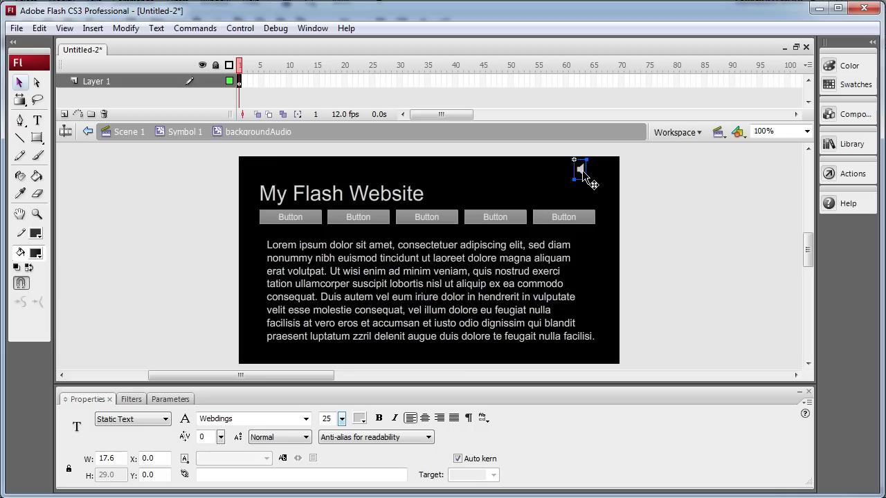
click(476, 160)
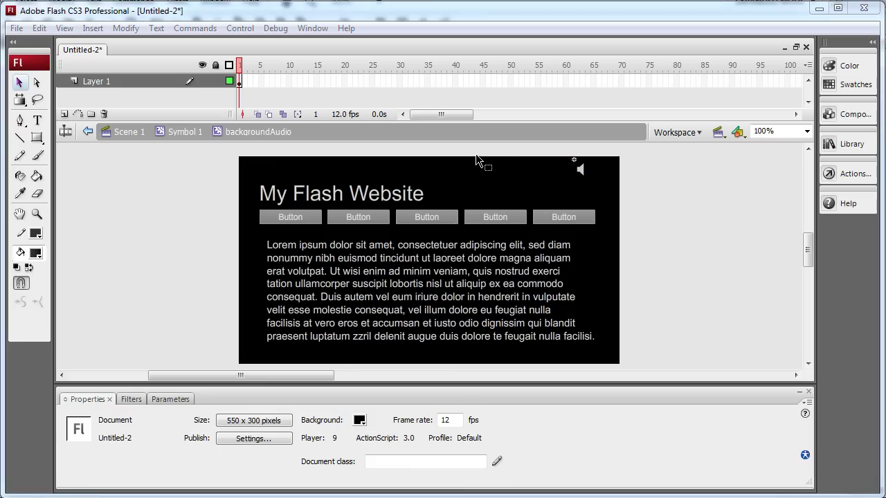
click(579, 171)
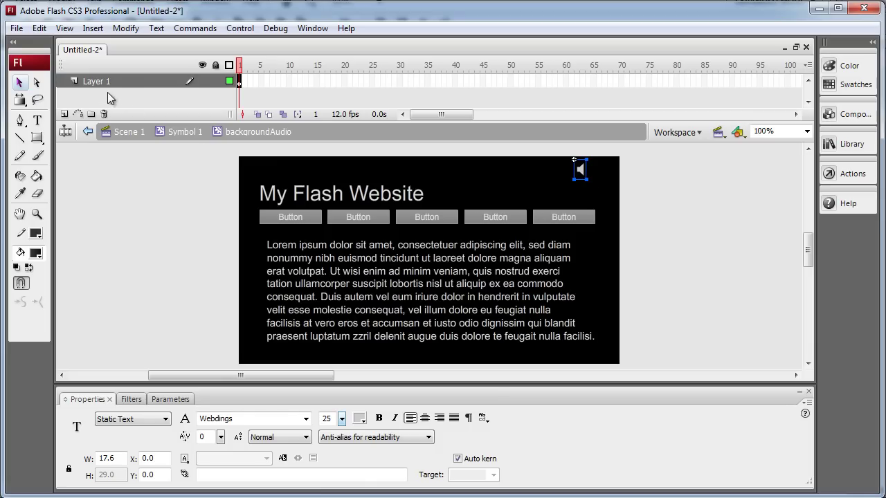
Add a locked layer named AS3 and rename Layer 1 to playPause Button
click(65, 114)
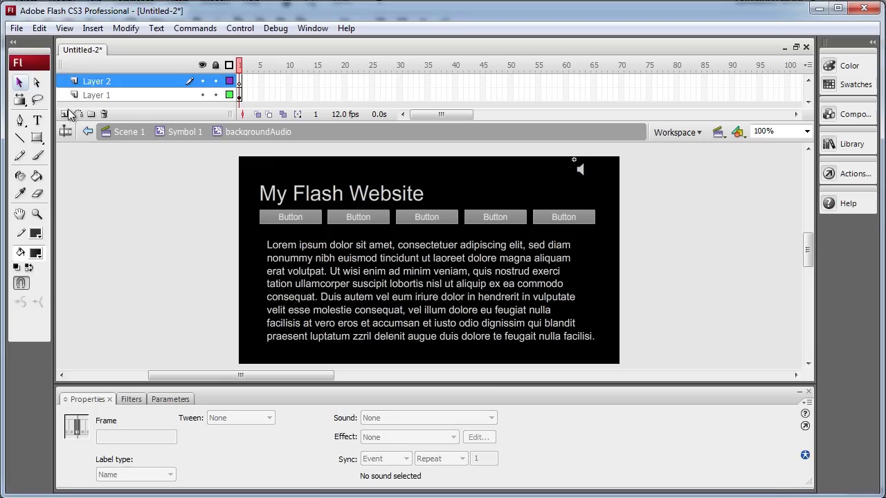
double_click(105, 83)
text(AS)
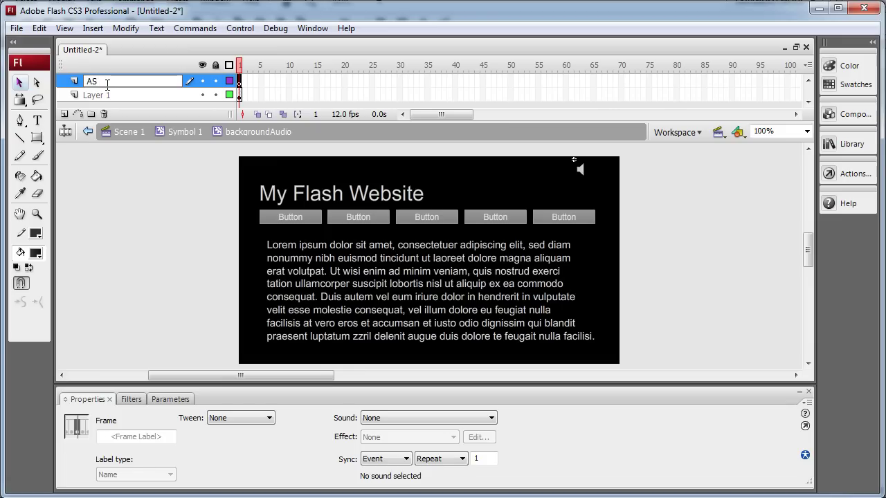
text(3)
click(216, 81)
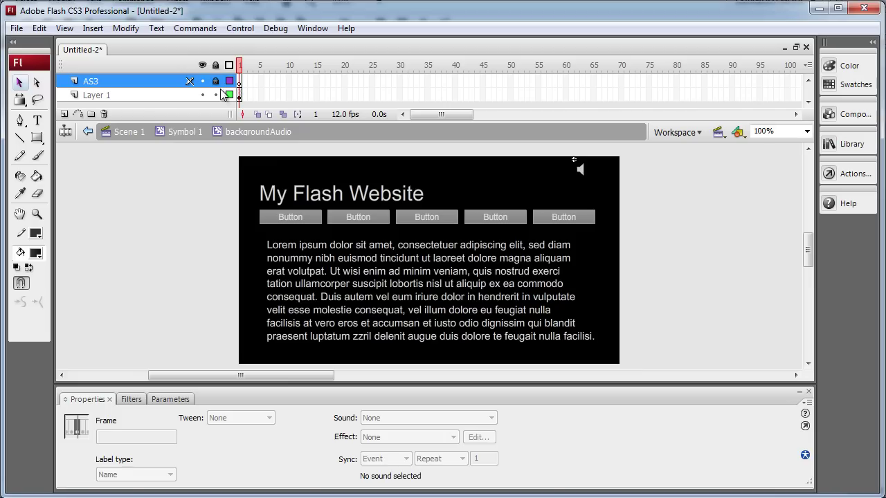
double_click(159, 95)
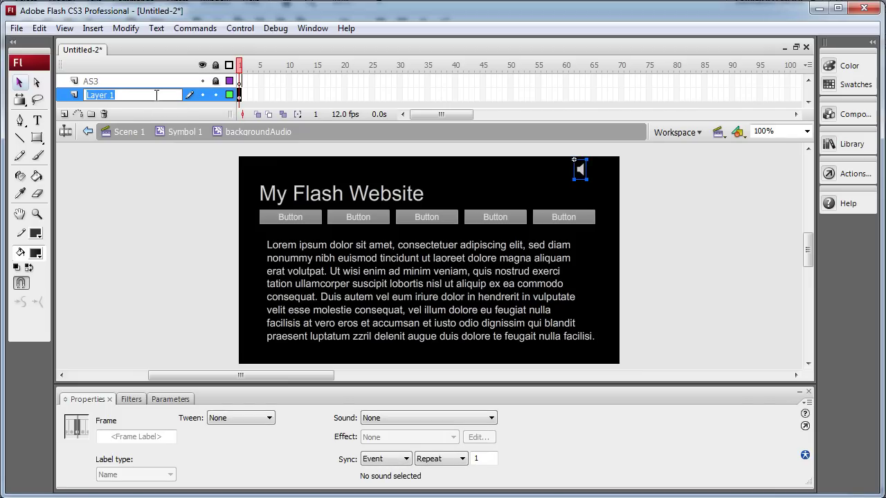
text(playPause Button)
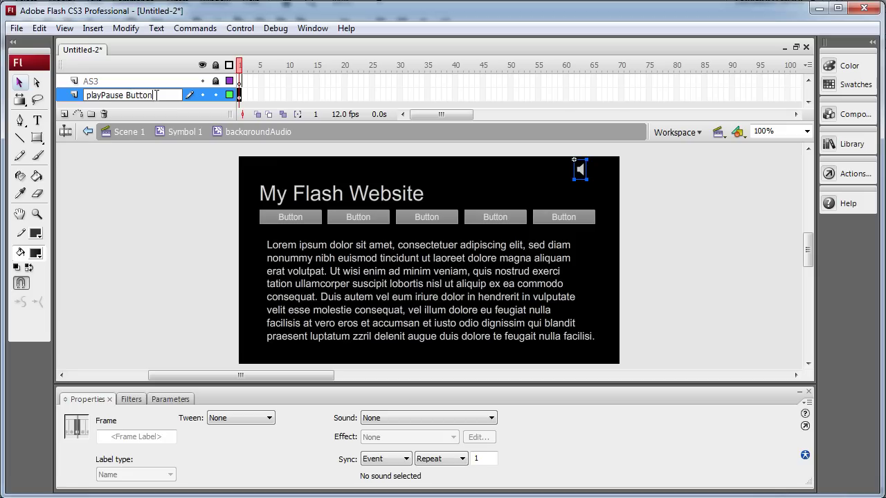
Change the speaker icon's text colour to cyan
click(186, 211)
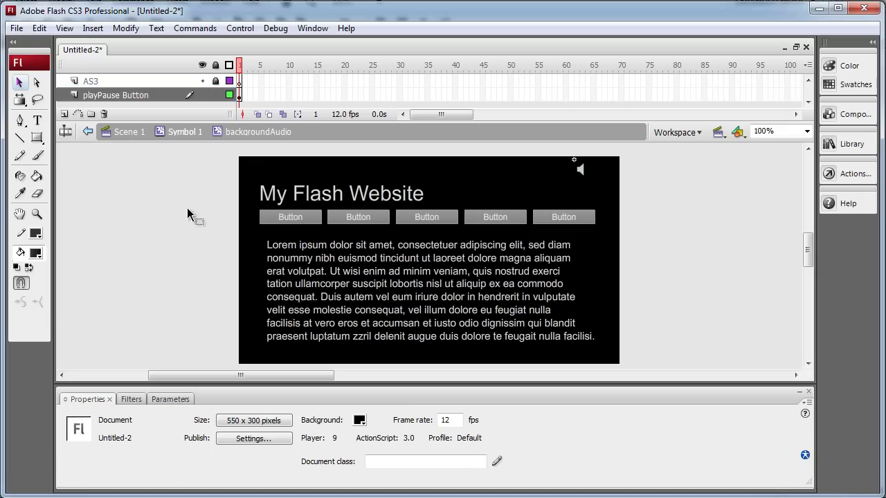
click(238, 96)
click(671, 201)
click(583, 173)
click(359, 419)
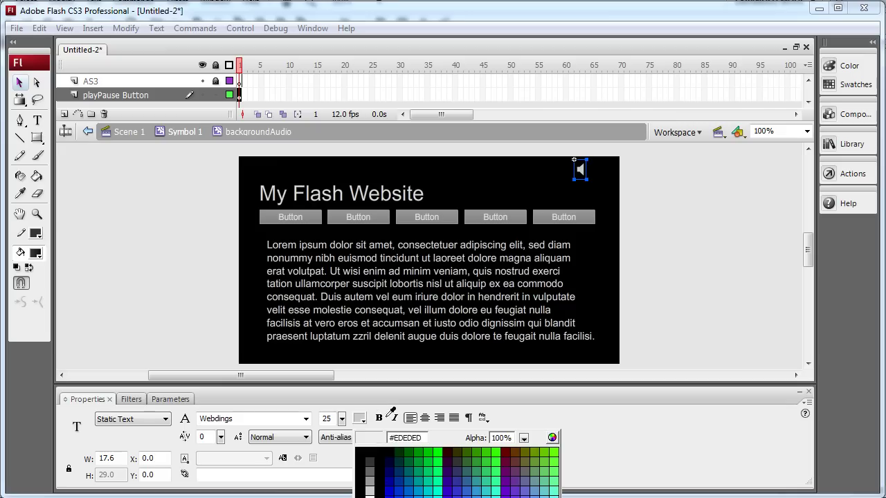
click(432, 491)
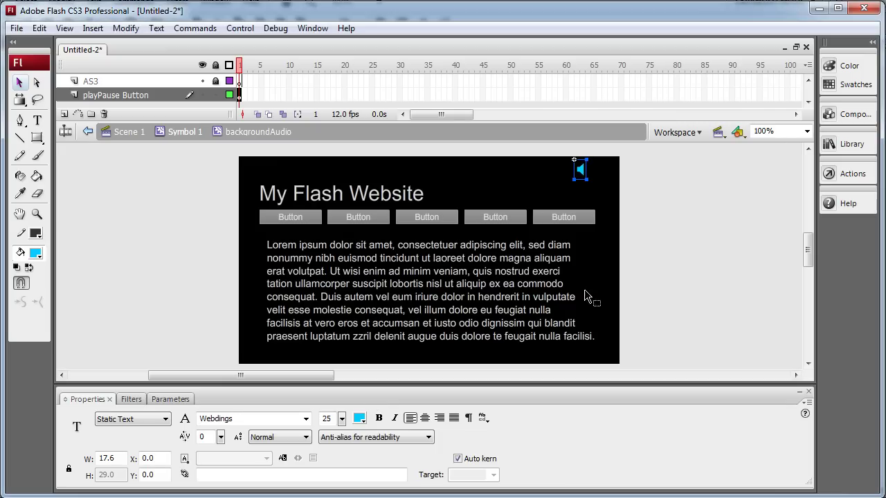
click(676, 210)
click(582, 173)
Convert the speaker icon into a movie clip symbol named playPause
right_click(582, 171)
click(627, 422)
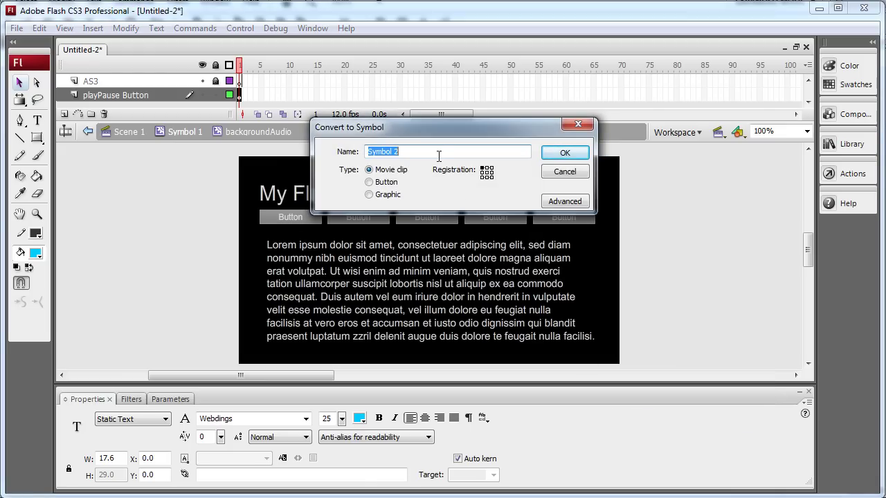
text(pla)
key(BackSpace)
click(565, 153)
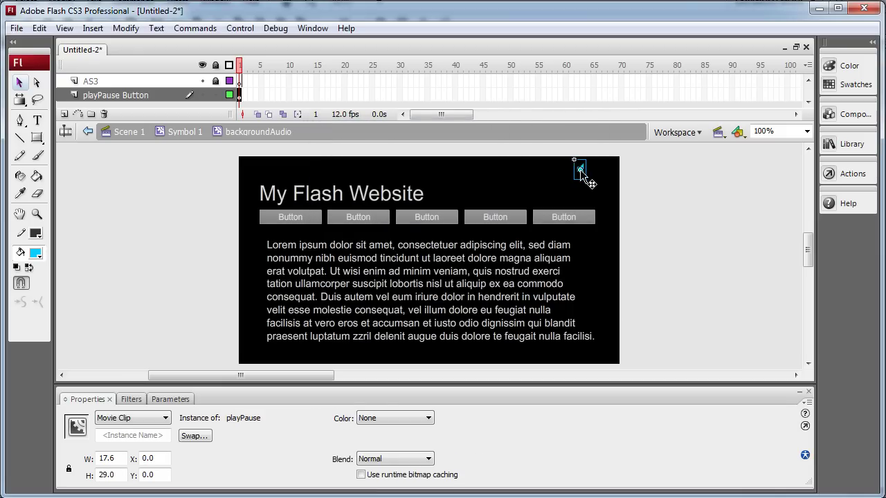
Give the playPause clip the instance name playBtn
click(131, 436)
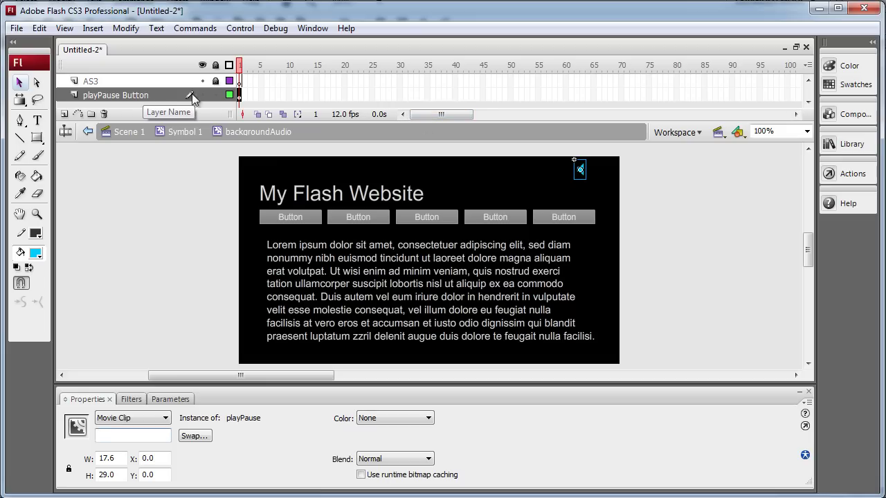
text(playPause)
click(550, 187)
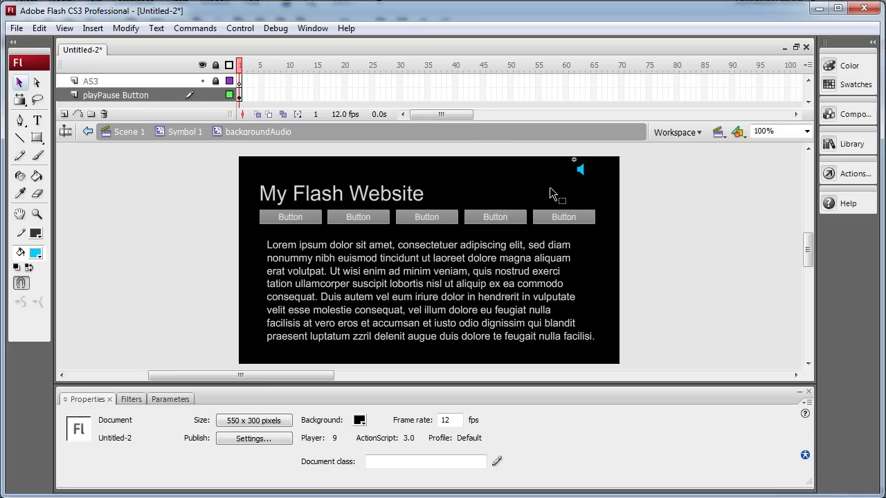
click(580, 169)
click(141, 436)
key(BackSpace)
key(BackSpace)
key(BackSpace)
key(BackSpace)
key(BackSpace)
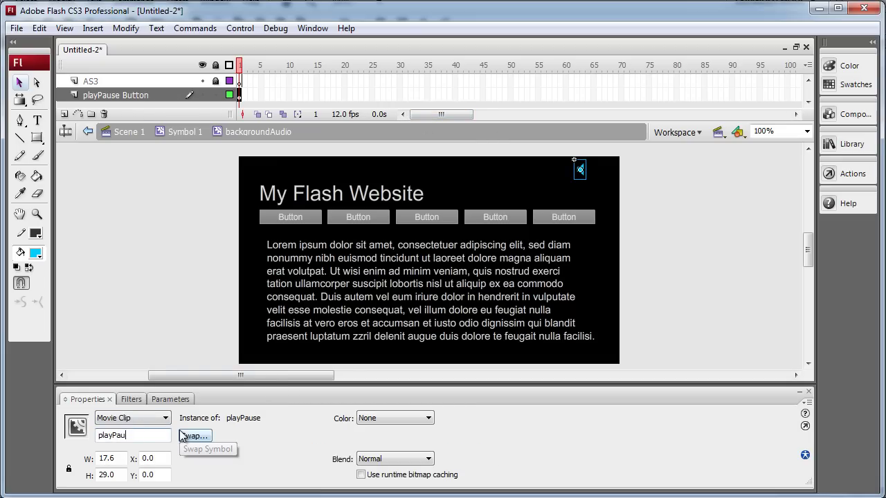
text(Btn)
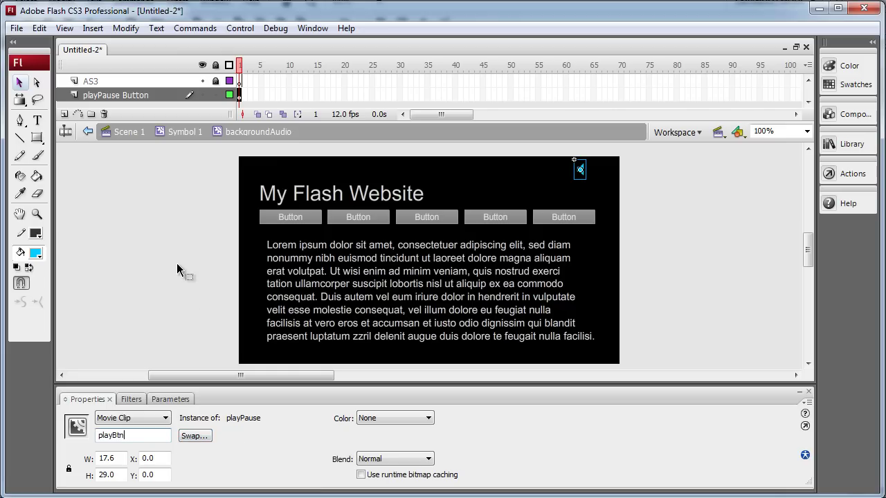
Inside the playPause clip, add a second keyframe at frame 2
double_click(583, 175)
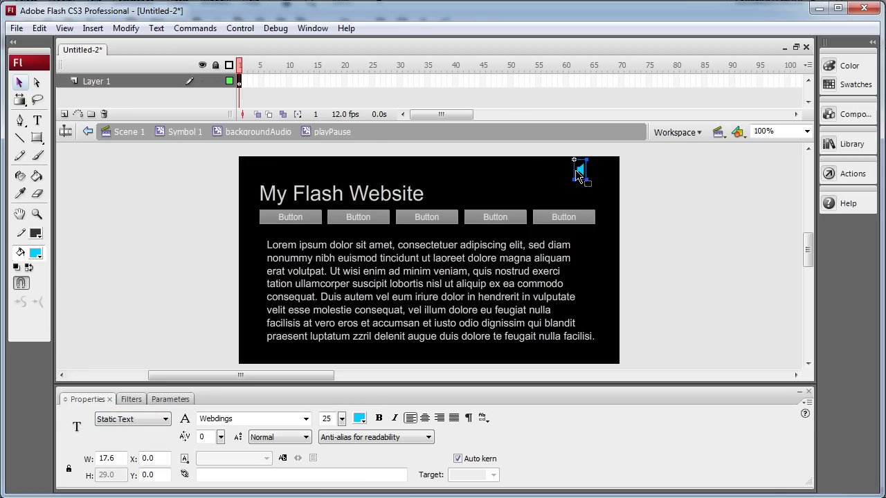
click(245, 84)
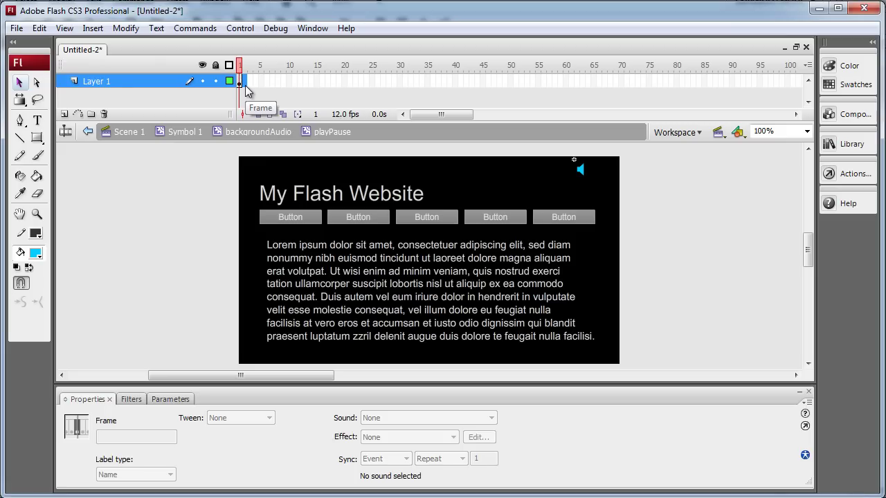
key(F6)
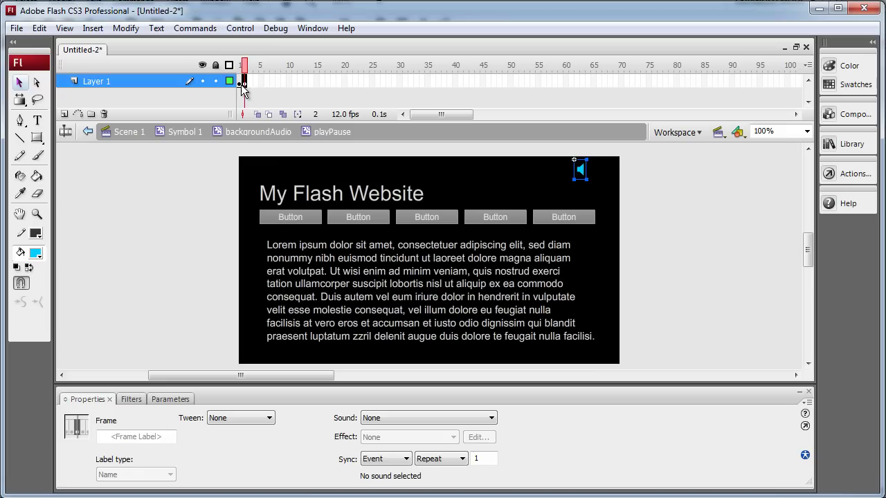
Colour frame 1's speaker icon grey, leaving the frame 2 speaker cyan
click(240, 83)
click(585, 178)
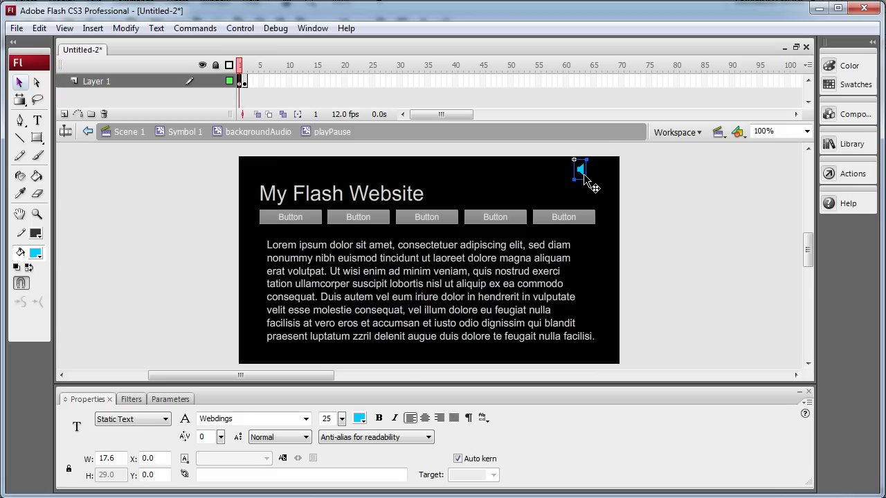
click(361, 418)
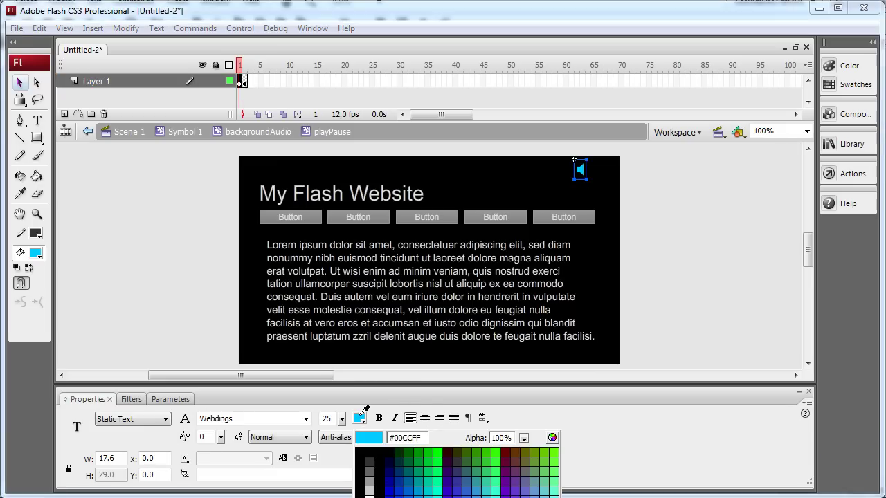
click(371, 475)
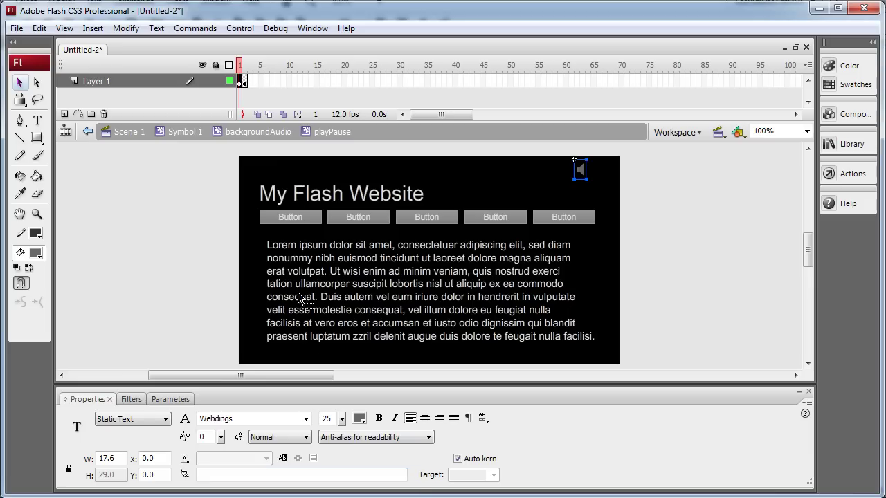
click(170, 221)
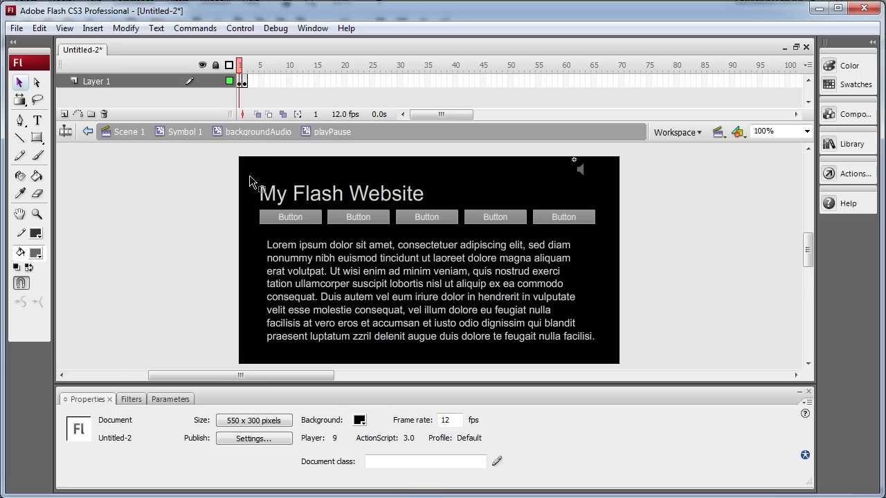
click(580, 172)
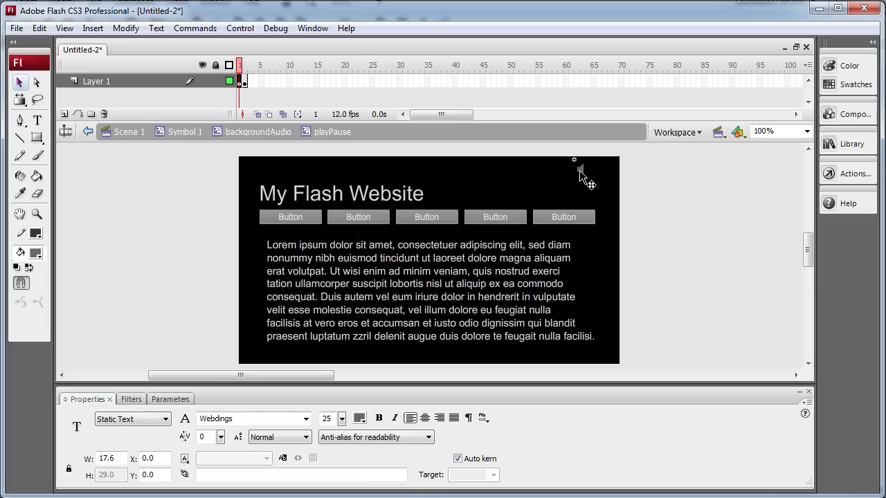
click(246, 84)
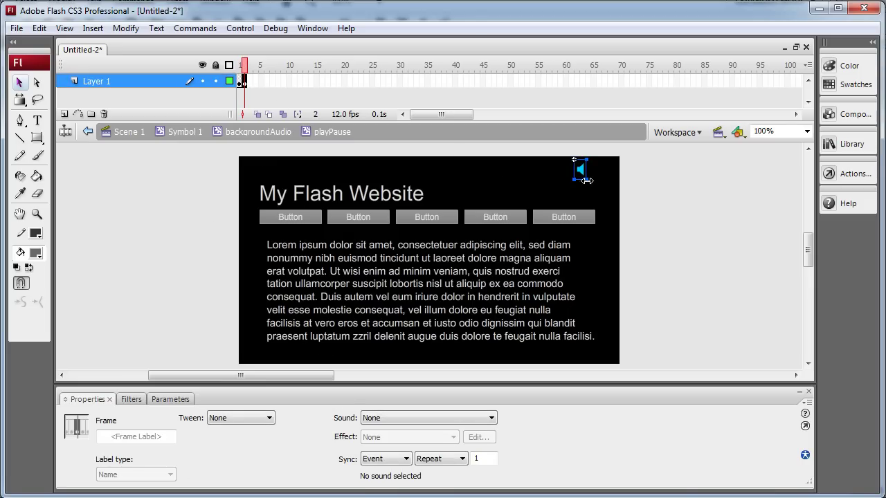
click(587, 179)
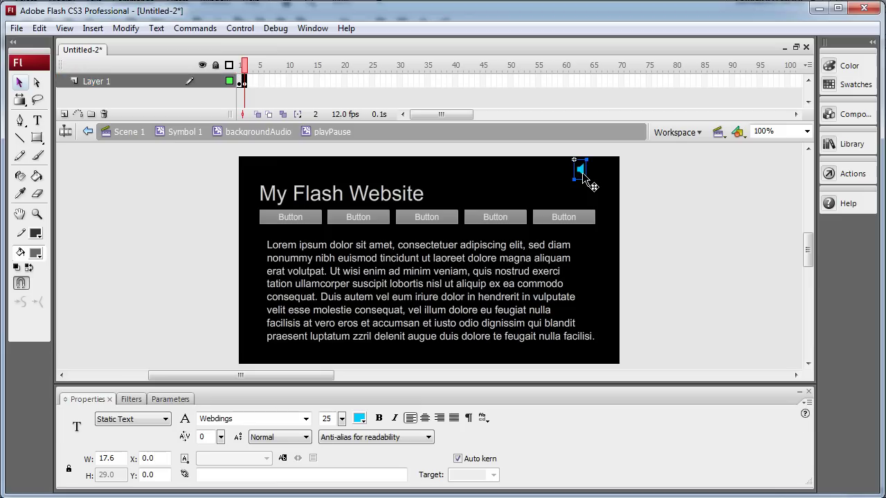
click(644, 189)
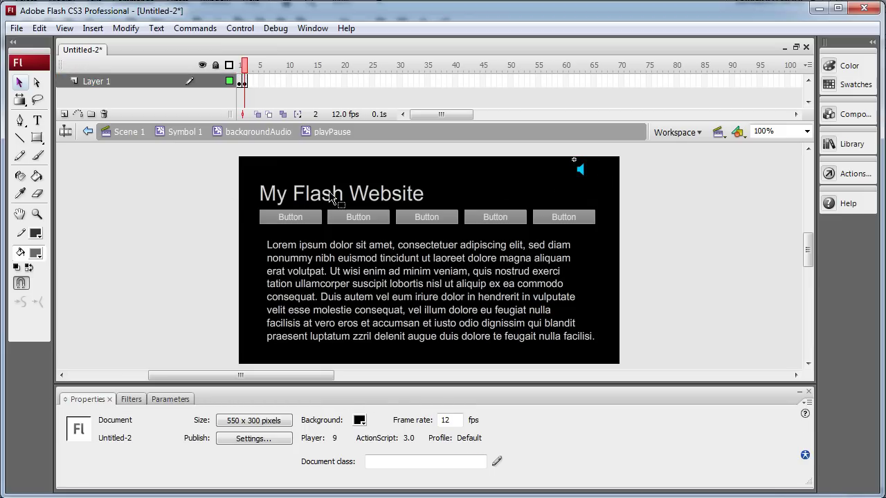
Type a ')' text arc beside the speaker and zoom the stage to 400%
click(37, 120)
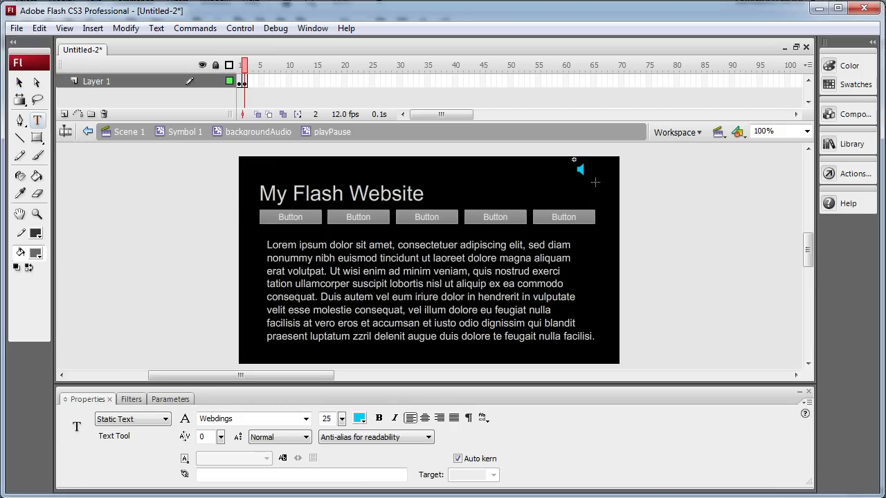
click(597, 158)
text())
key(Escape)
click(807, 131)
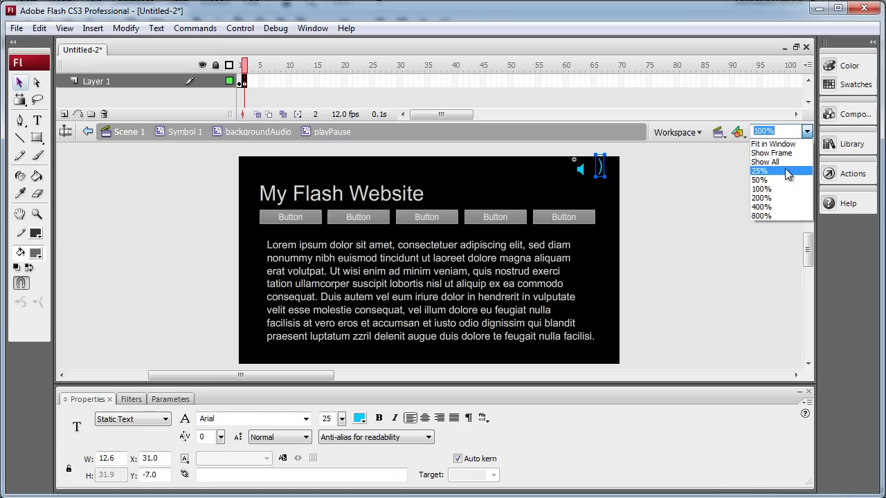
click(781, 207)
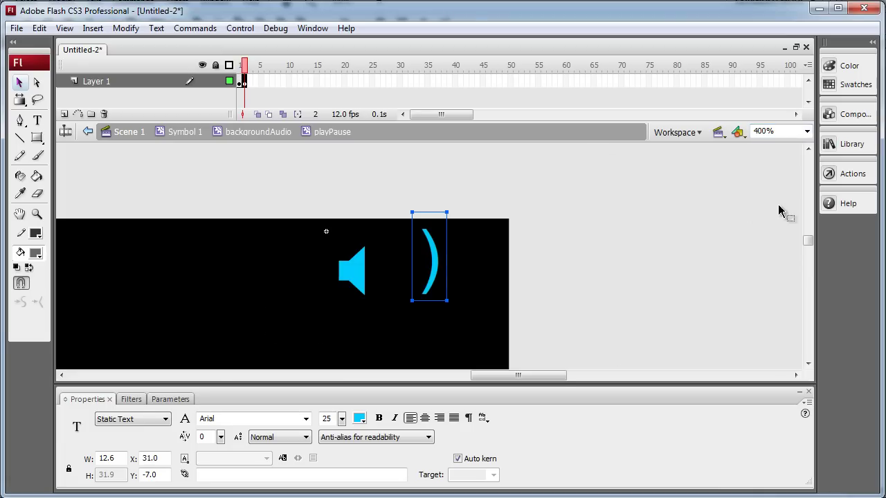
Resize the ')' arc with Free Transform and move it right of the speaker
click(20, 99)
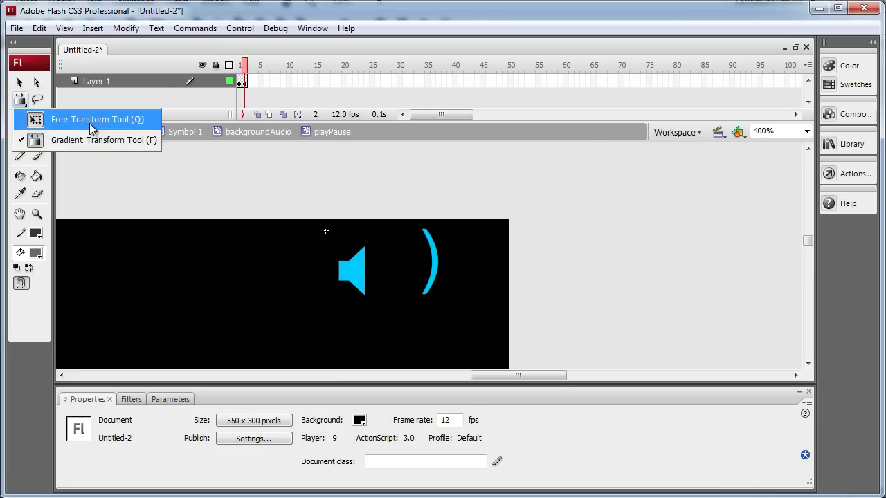
click(86, 119)
click(441, 261)
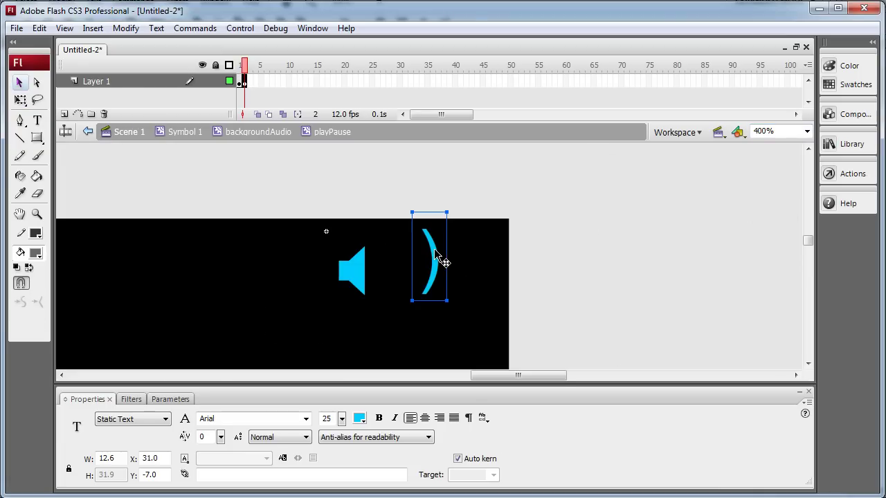
click(20, 100)
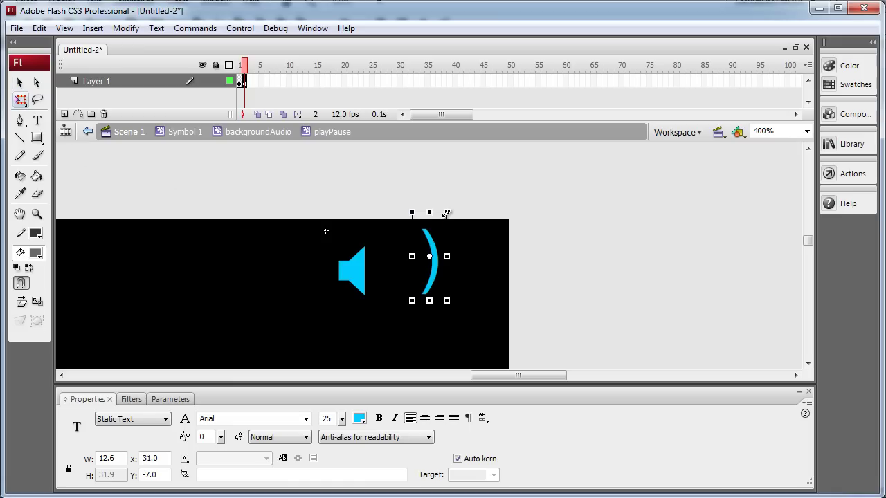
mouse_move(447, 212)
mouse_down()
mouse_move(493, 188)
mouse_move(452, 185)
mouse_move(449, 197)
mouse_up()
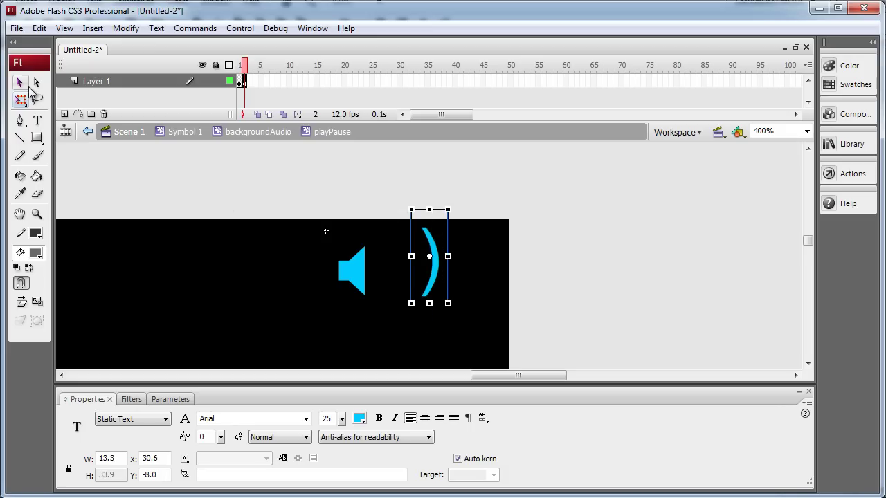
click(20, 82)
drag(435, 280, 485, 295)
Duplicate the ')' arc leftward into five arcs spaced out toward the speaker
key(Up)
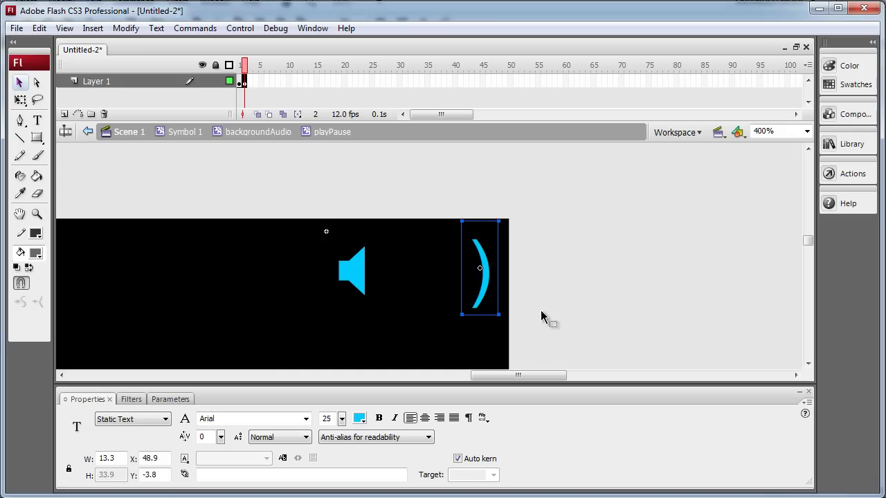
key(Left)
key(Left)
key(Left)
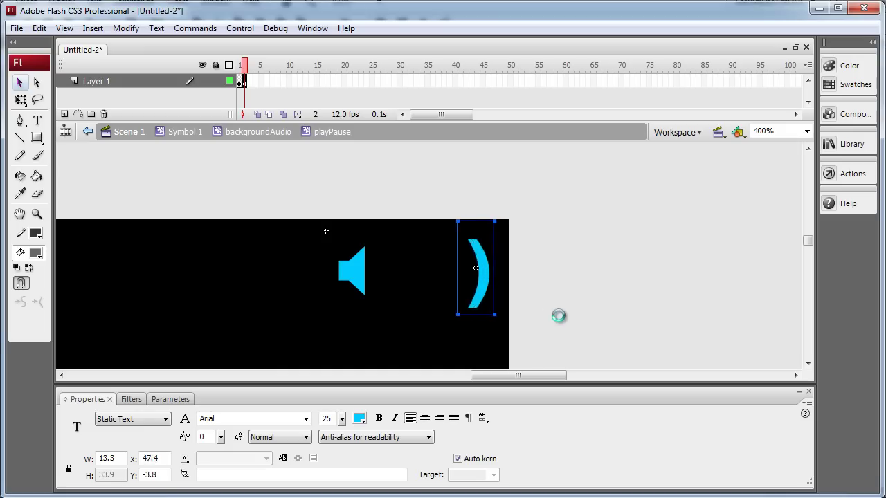
key(Left)
key(Left)
key(Left)
key(Left)
key(Left)
key(Left)
key(Left)
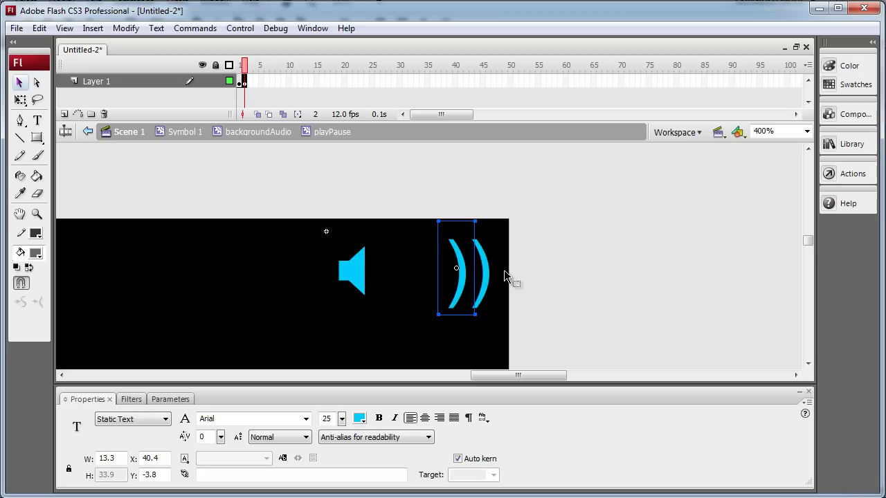
key(Left)
key(Left)
key(Left)
key(Left)
key(Left)
key(Left)
key(Left)
key(Left)
key(Left)
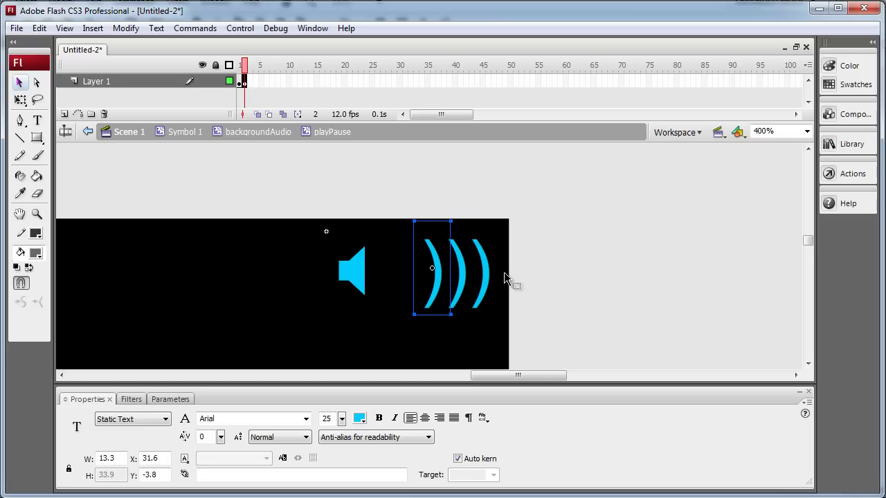
key(Left)
key(Left)
key(Left)
key(Left)
key(Left)
key(Left)
key(Left)
key(Left)
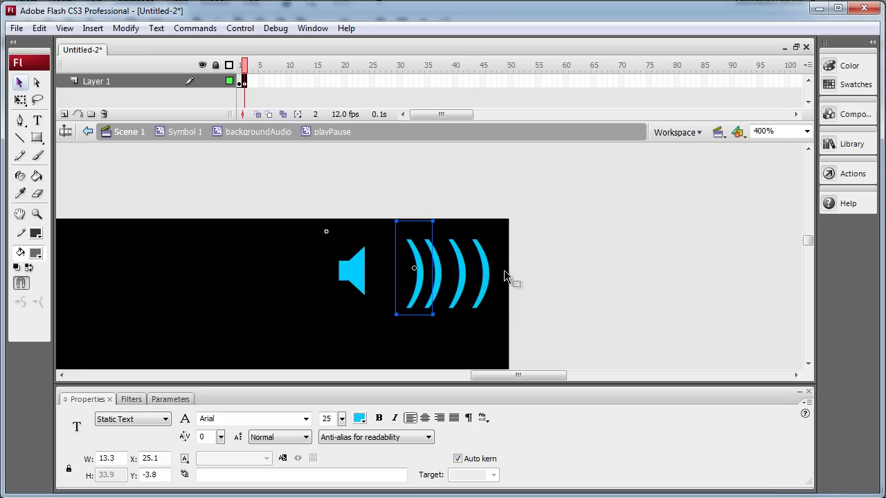
key(Left)
key(Left)
key(Left)
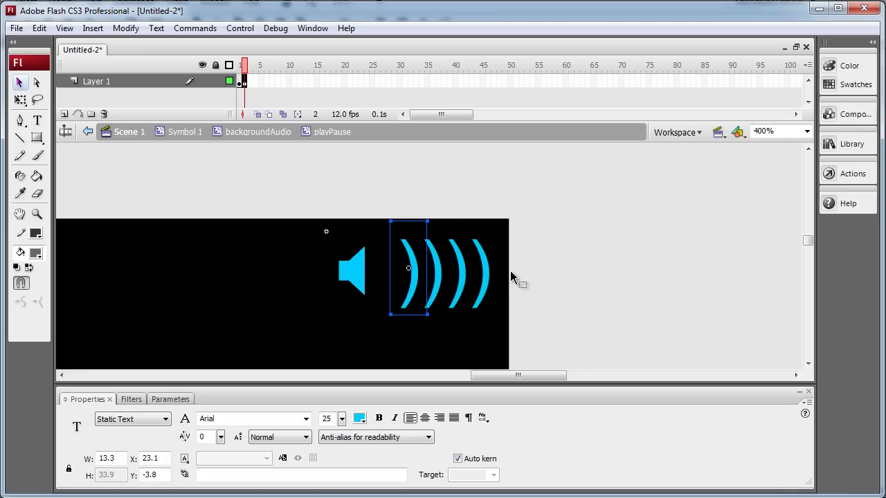
key(Left)
key(Left)
key(Left)
key(Left)
key(Left)
key(Left)
key(Left)
key(Left)
key(Left)
key(Left)
key(Left)
key(Left)
key(Left)
key(Left)
key(Left)
key(Left)
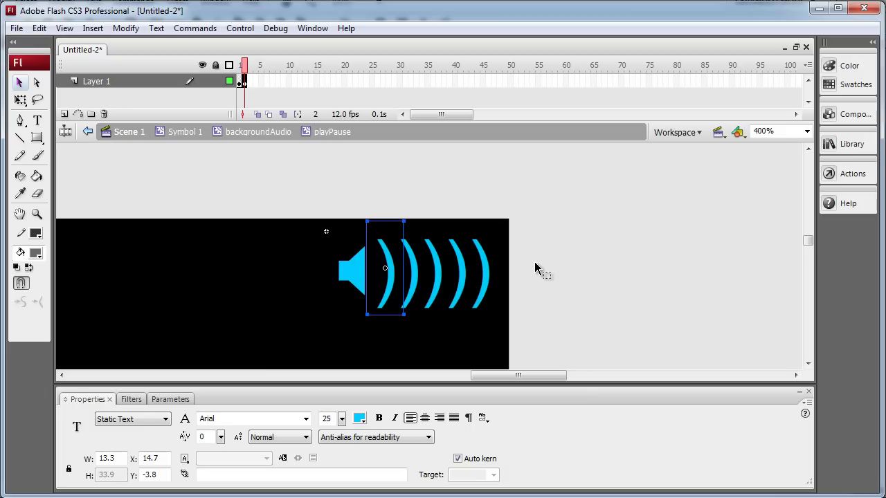
Scale the arcs with Free Transform so they grow from small near the speaker to large outward
click(20, 100)
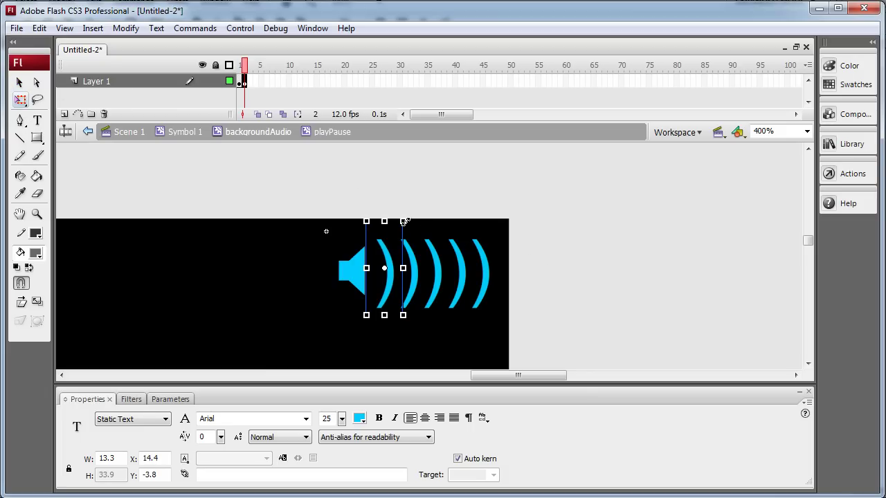
drag(405, 222, 398, 234)
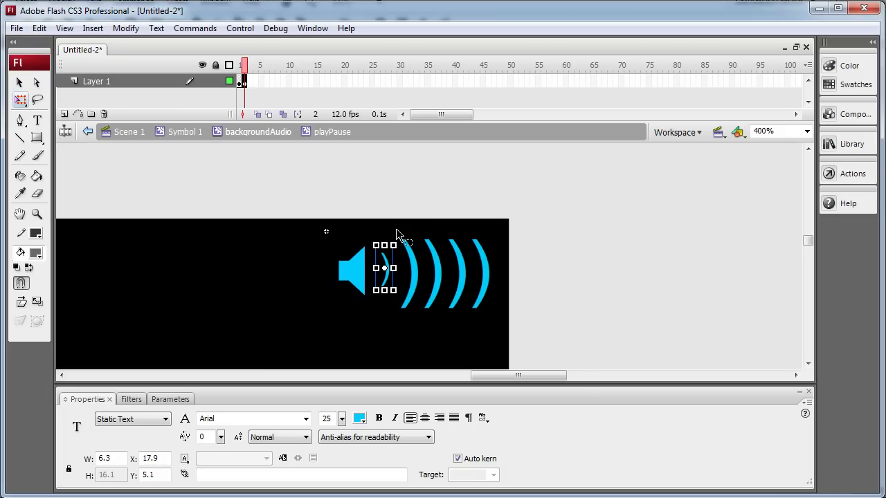
key(ctrl+z)
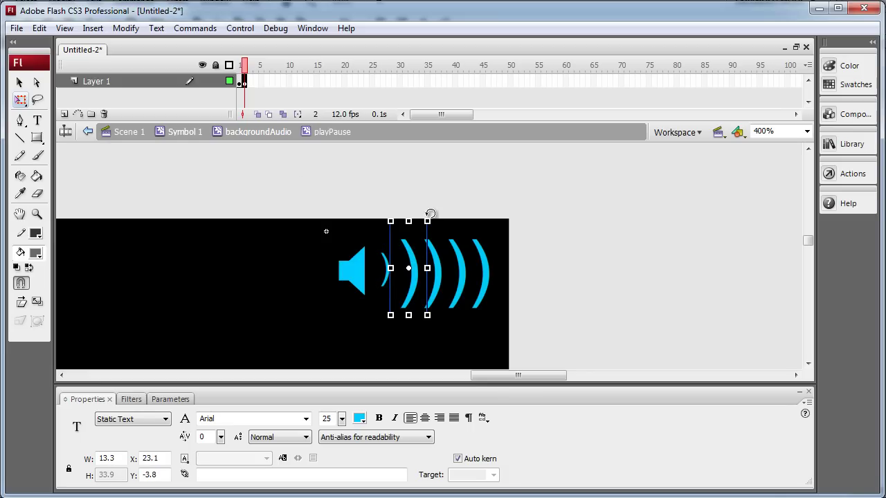
drag(425, 221, 445, 227)
click(439, 263)
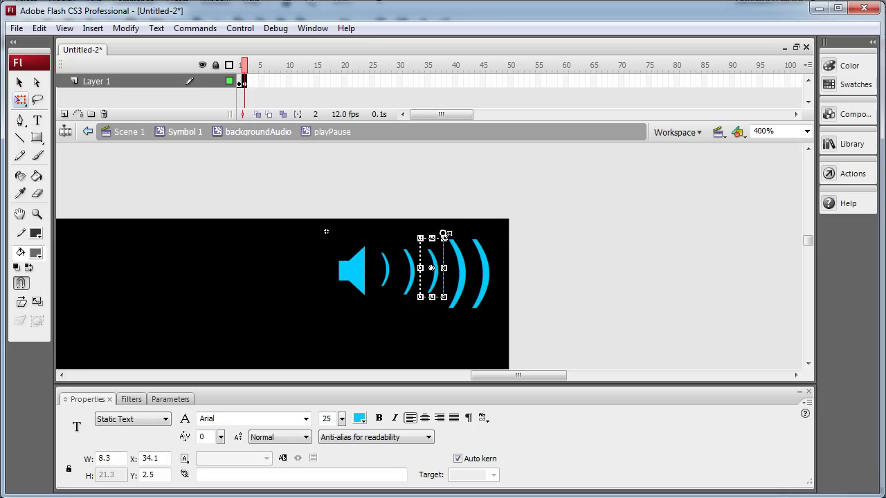
drag(451, 232, 450, 232)
click(462, 265)
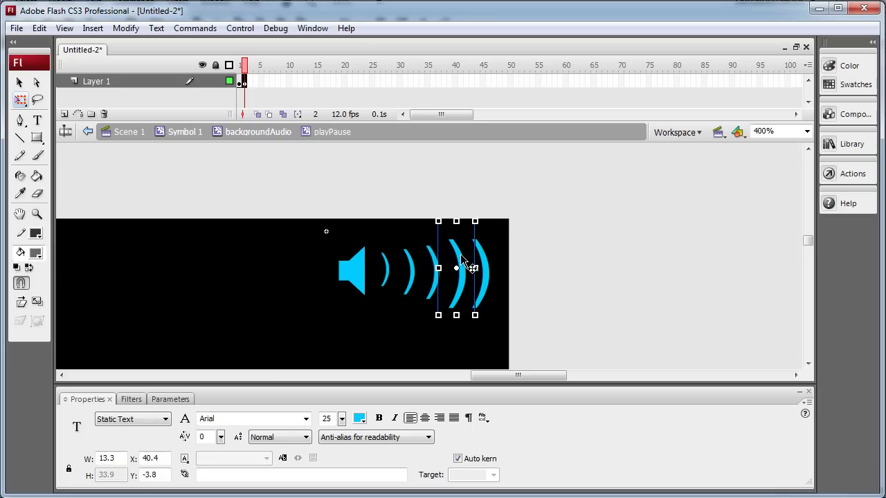
drag(469, 222, 471, 223)
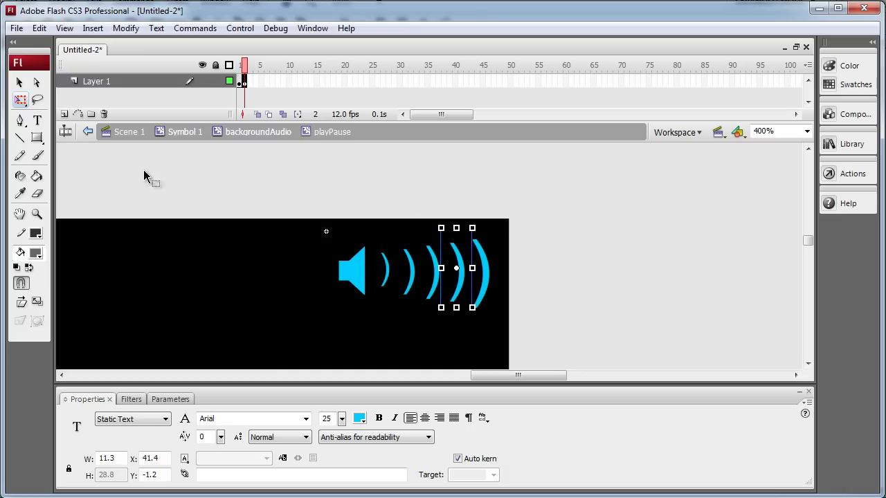
click(20, 82)
click(572, 274)
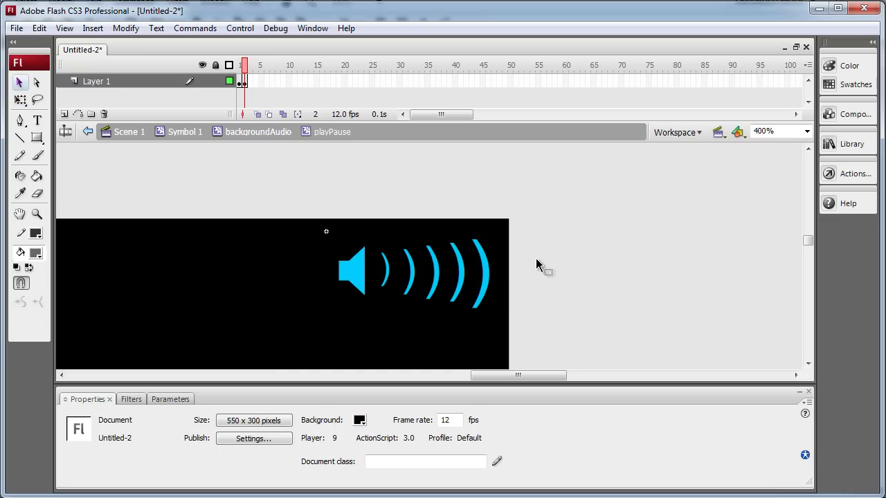
Convert the five selected arcs into a movie clip named Symbol 2
drag(540, 226, 381, 330)
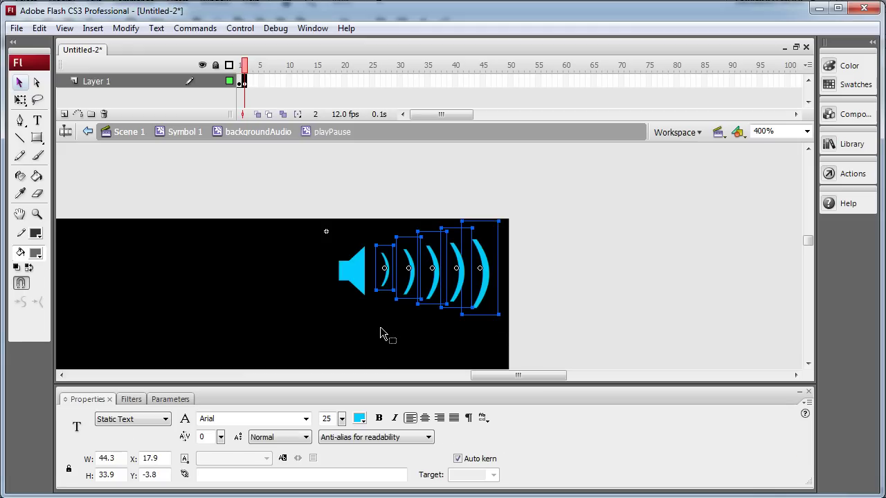
right_click(386, 288)
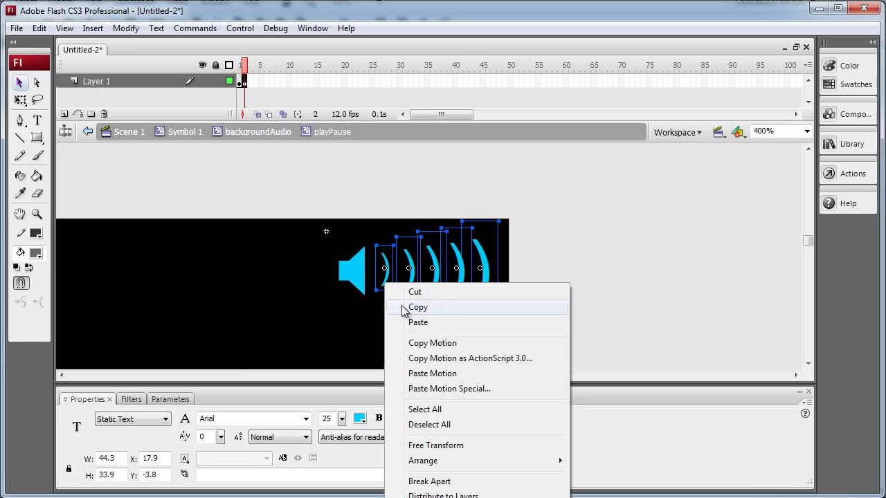
key(F8)
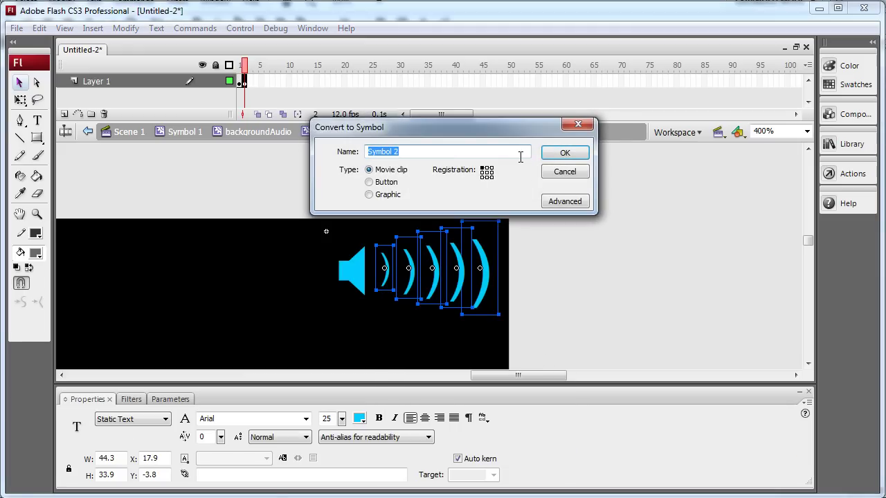
click(572, 159)
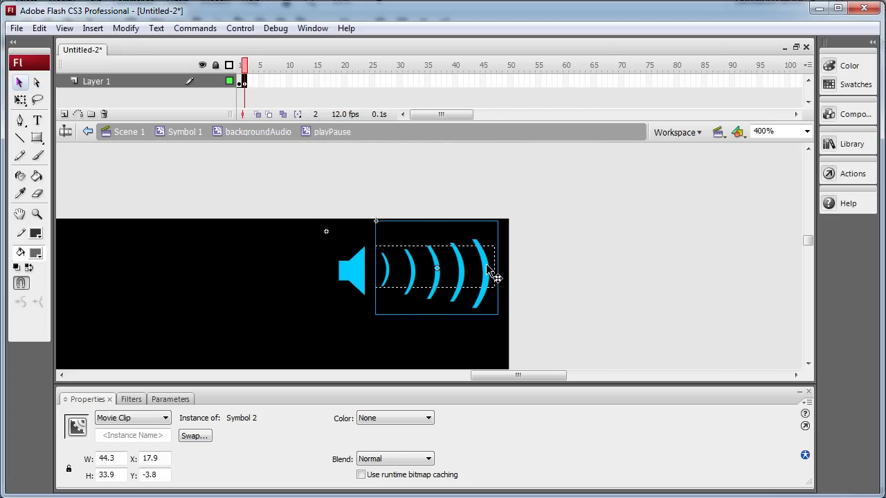
Inside Symbol 2, recolour all five arcs grey
double_click(486, 265)
click(557, 213)
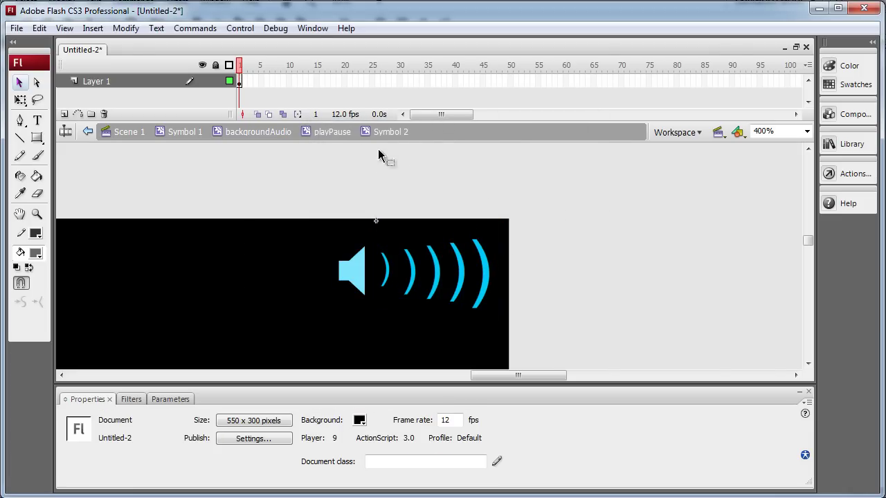
drag(529, 207, 381, 326)
click(359, 418)
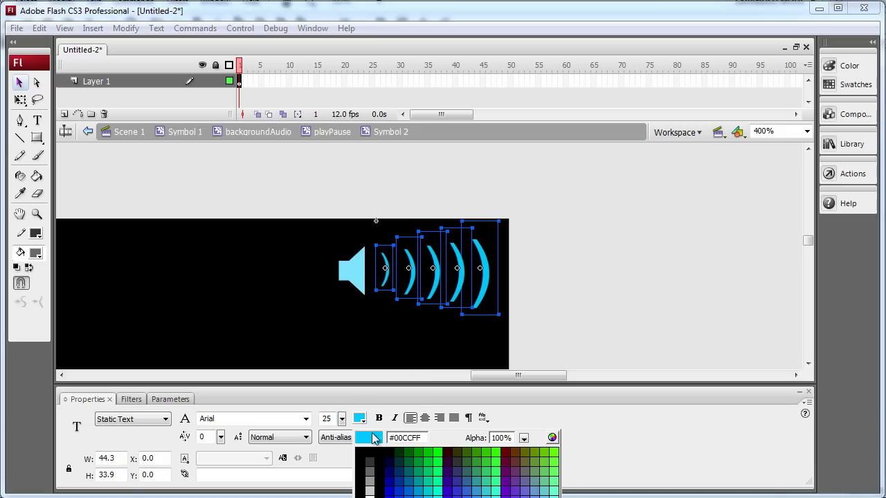
click(369, 473)
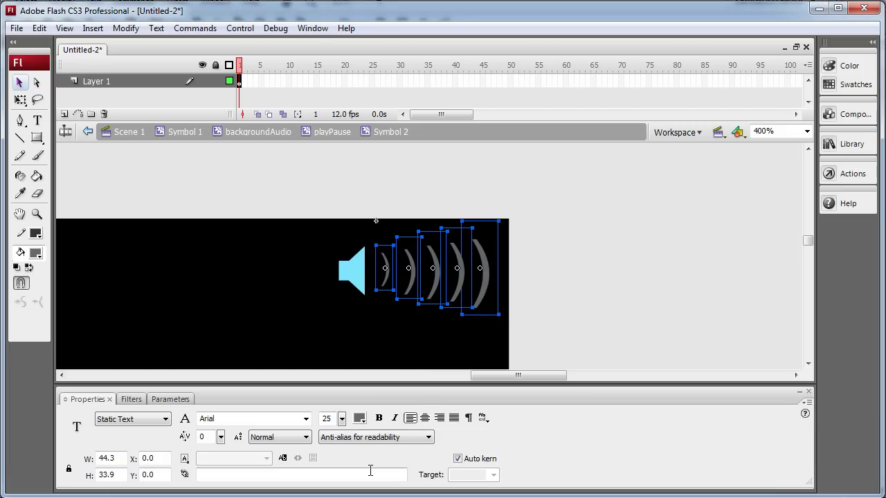
click(513, 310)
drag(532, 217, 373, 333)
Add keyframes at frames 2 through 5 of Symbol 2's timeline
click(242, 81)
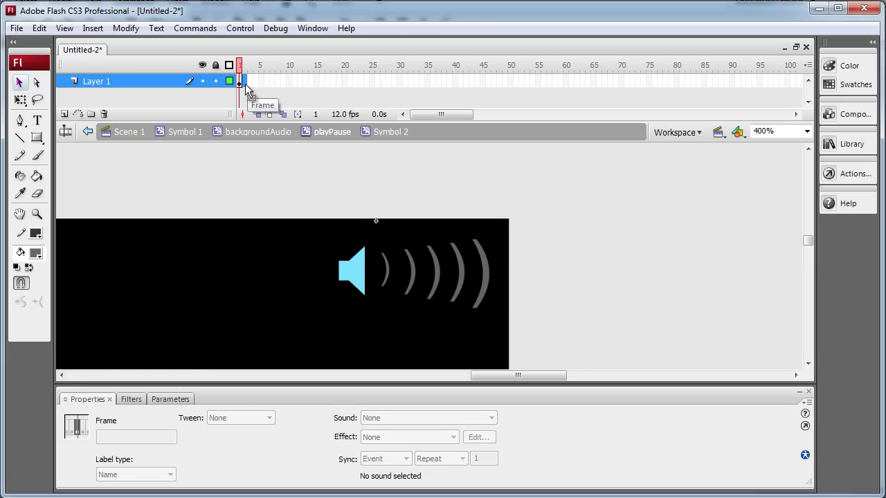
click(246, 82)
key(F6)
click(251, 82)
key(F6)
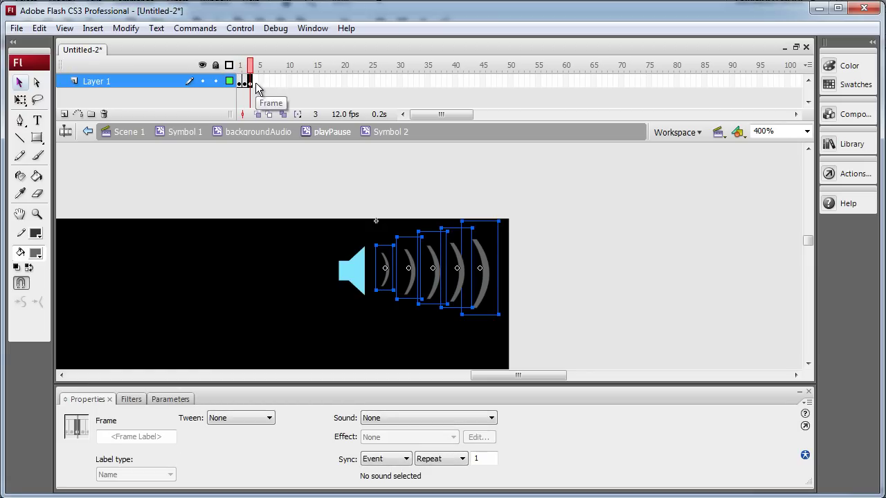
click(256, 83)
key(F6)
click(263, 83)
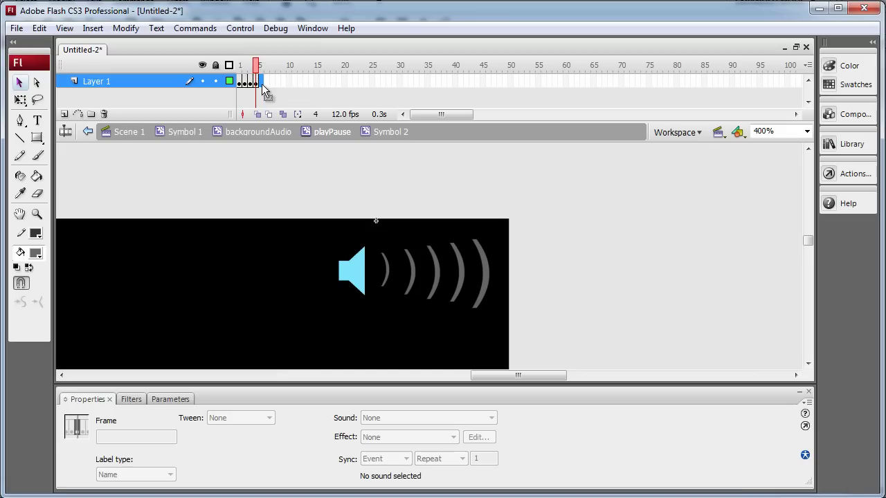
key(F6)
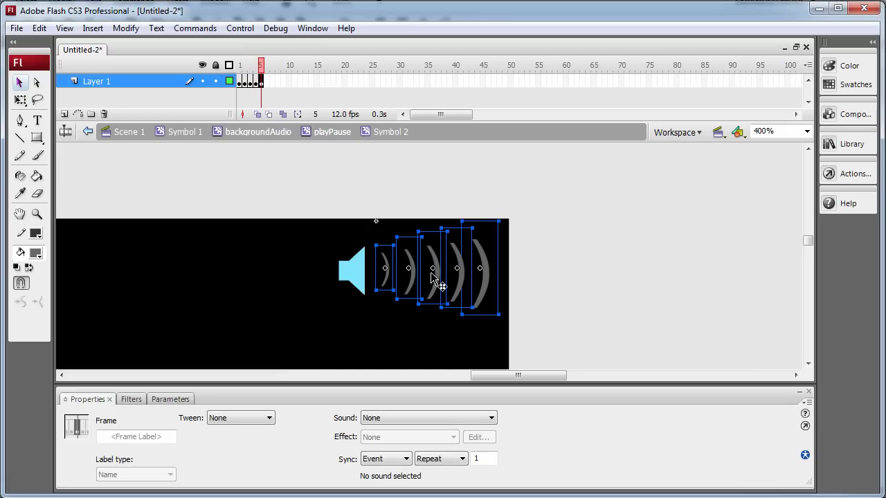
Colour the innermost arc #00CCFF in frame 1 and the second arc cyan in frame 2
click(239, 83)
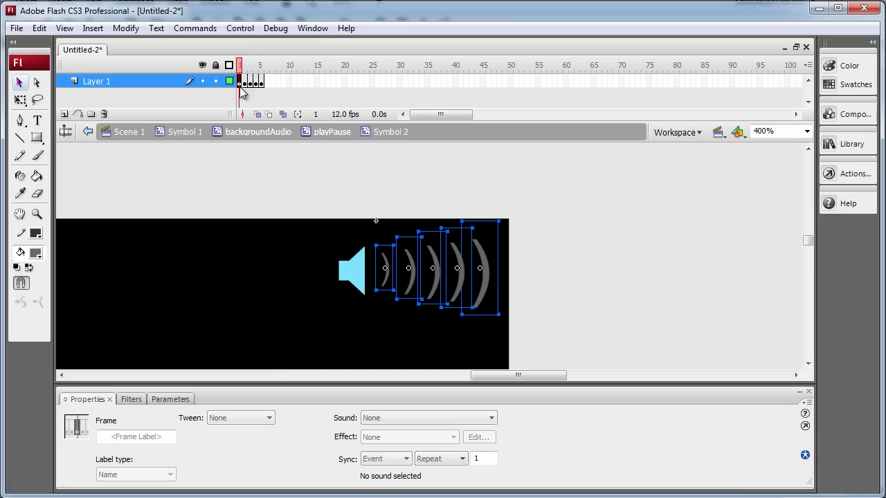
click(269, 182)
click(386, 267)
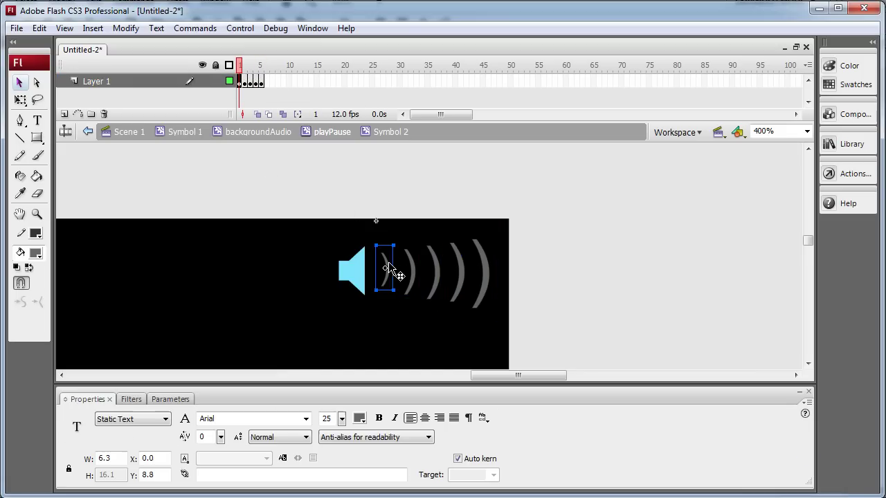
click(360, 418)
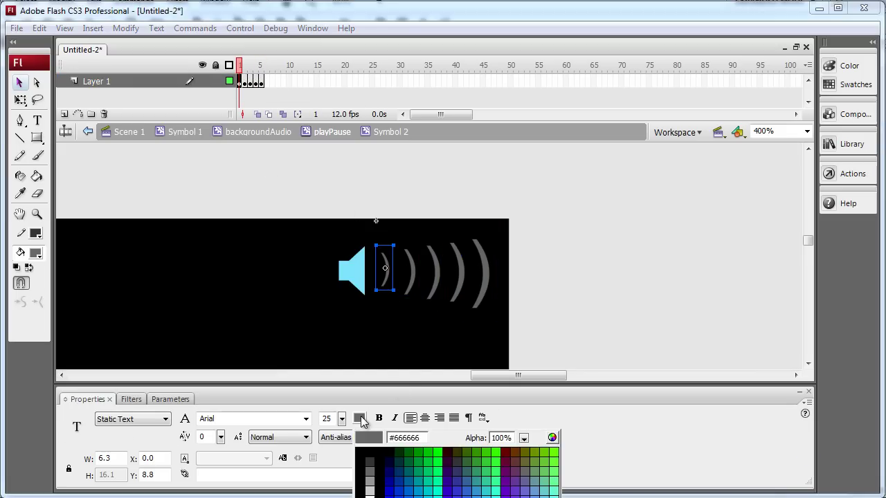
click(441, 492)
click(411, 285)
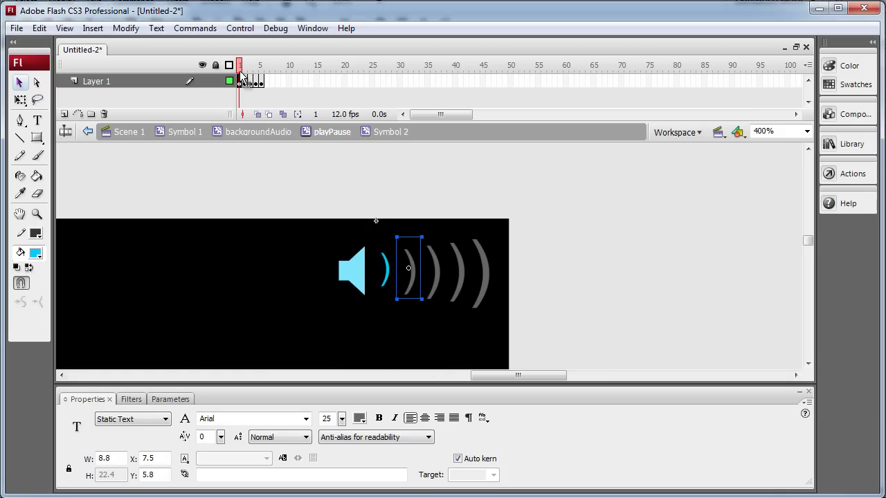
click(245, 83)
click(289, 188)
click(407, 256)
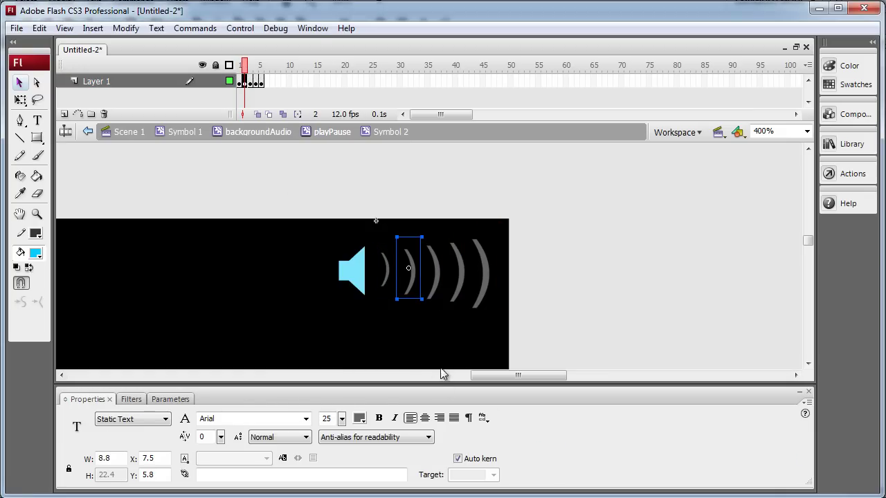
click(359, 418)
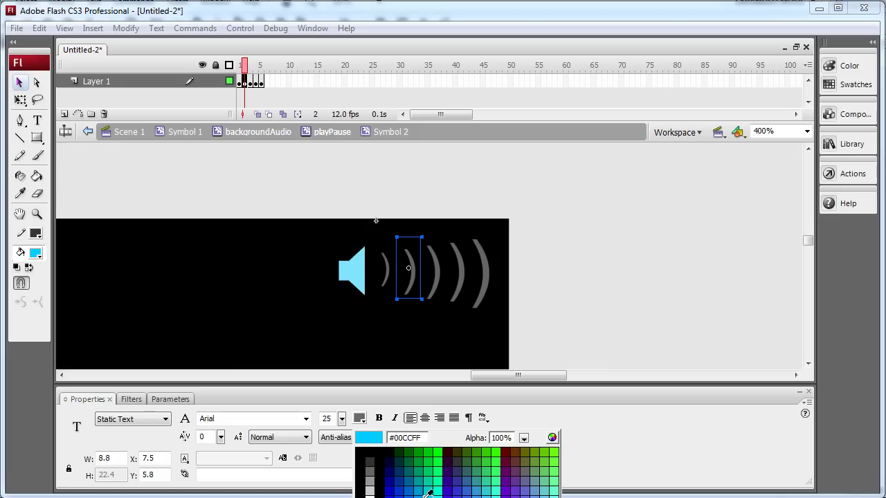
click(418, 491)
Light the third arc cyan in frame 3 and the fourth arc in frame 4
click(251, 82)
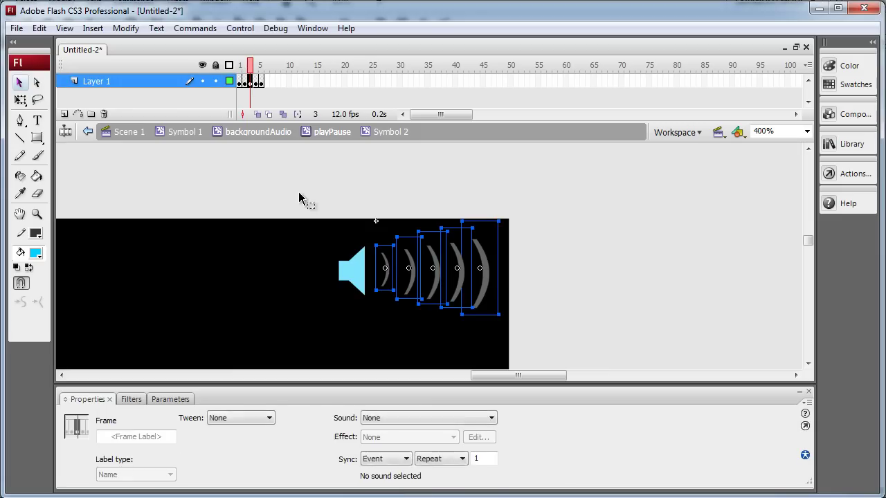
click(299, 198)
click(440, 269)
click(360, 419)
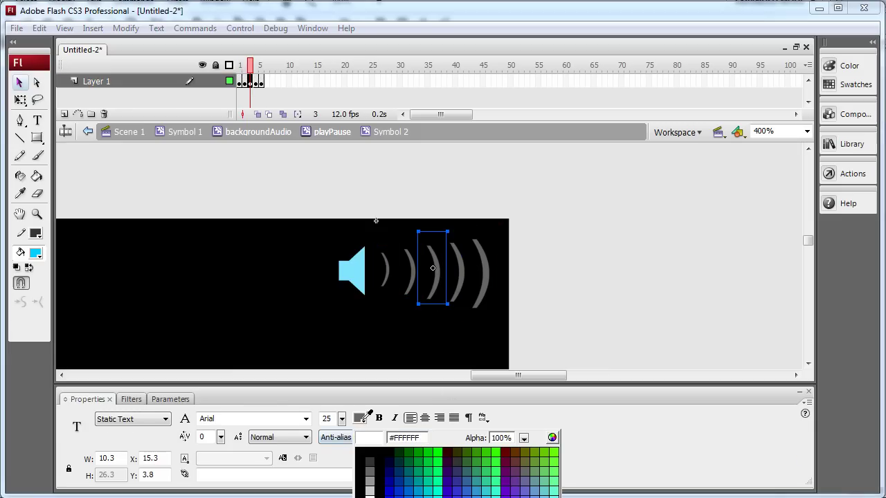
click(428, 492)
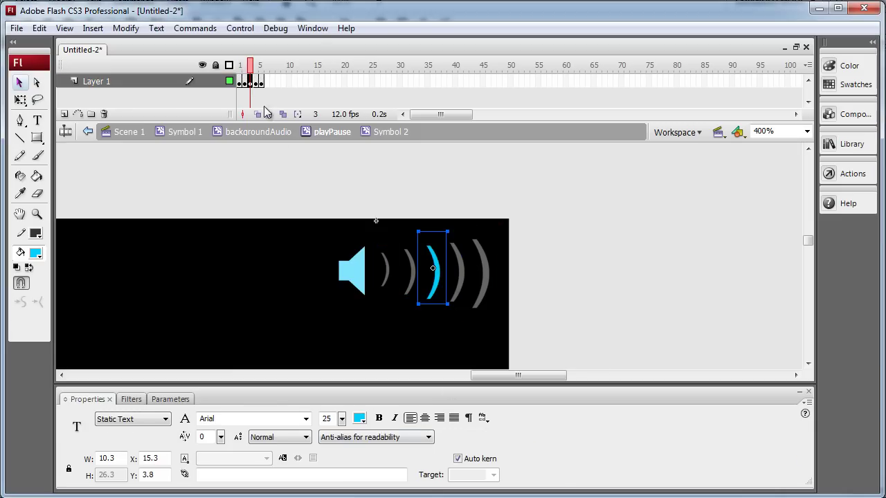
click(257, 84)
click(495, 256)
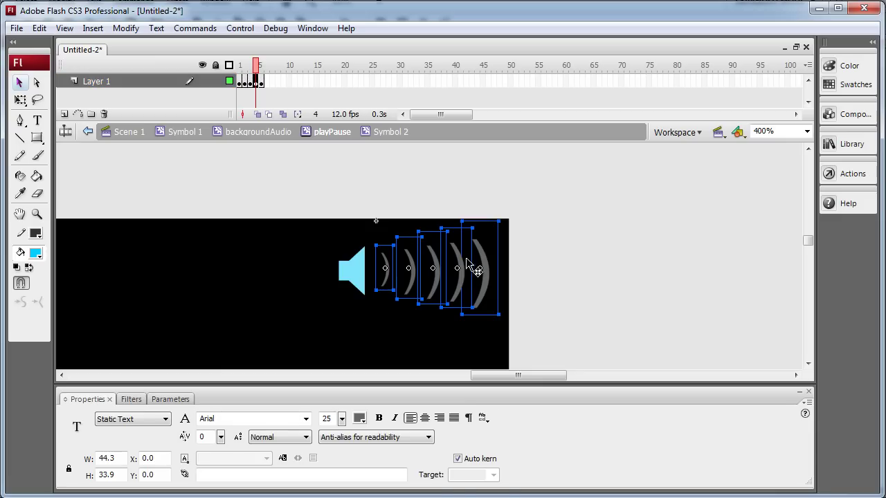
click(474, 261)
click(463, 260)
click(359, 418)
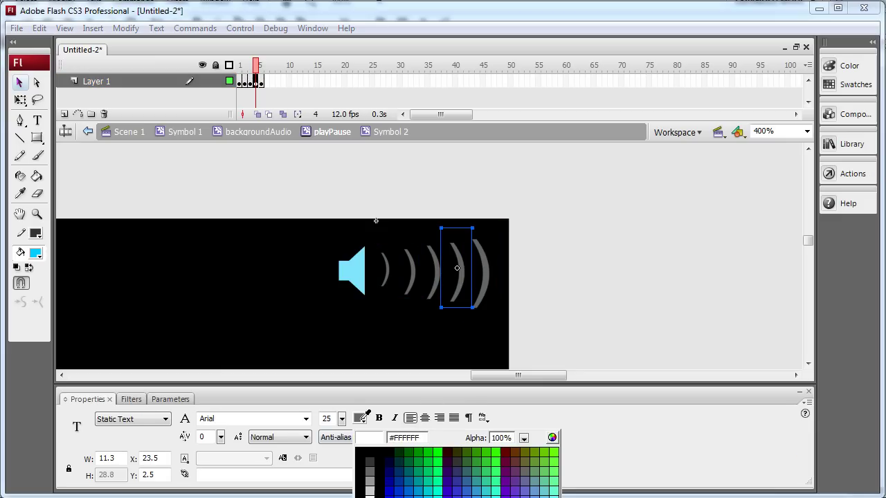
click(437, 490)
click(492, 290)
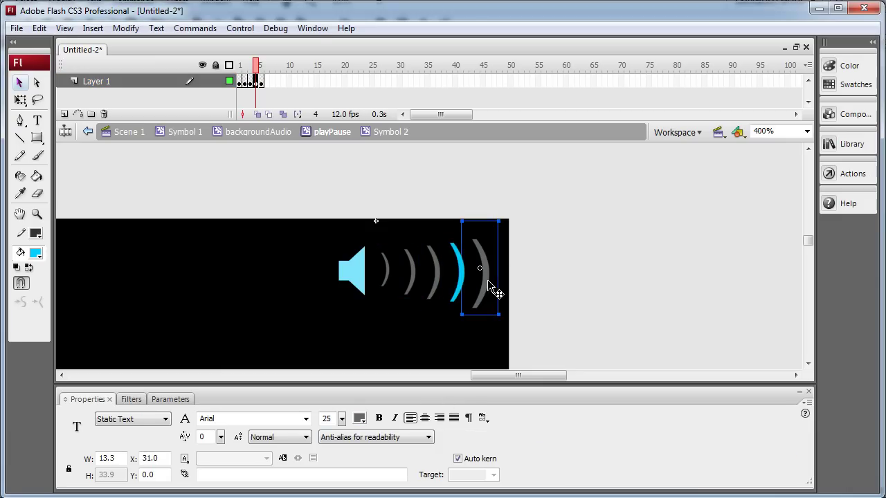
Light the outermost arc cyan in frame 5, then scrub the timeline to preview
click(262, 83)
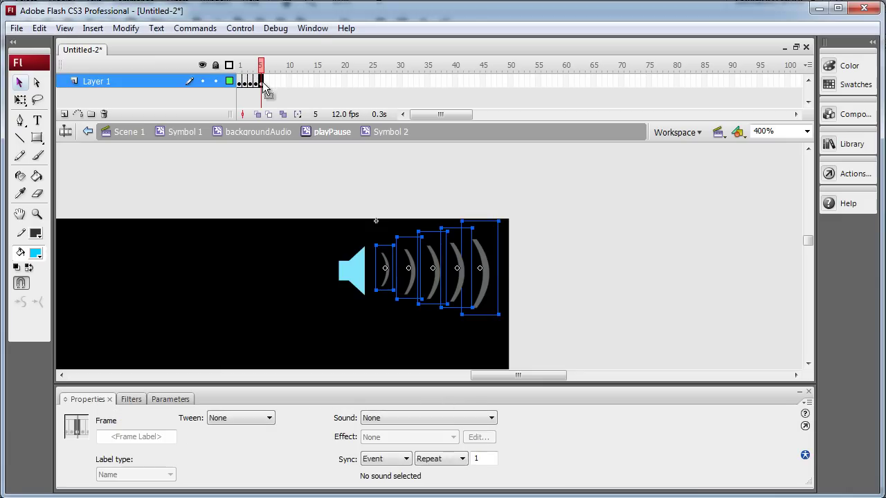
click(563, 223)
click(486, 262)
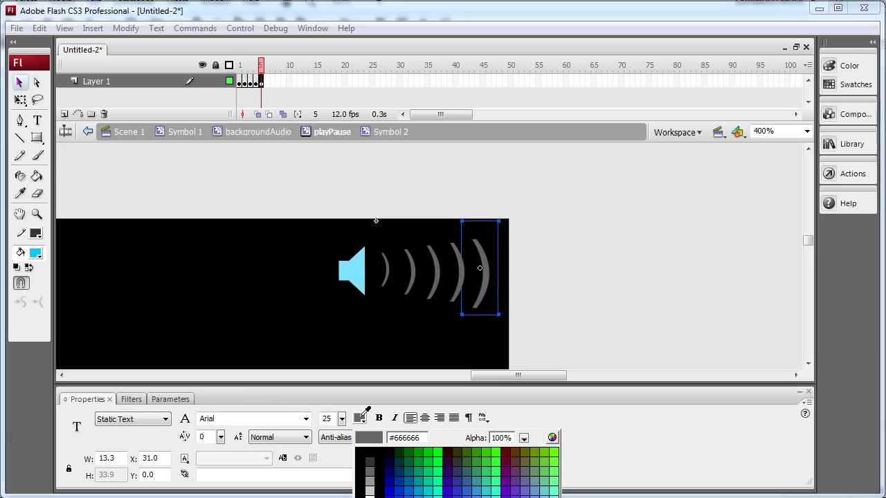
click(361, 419)
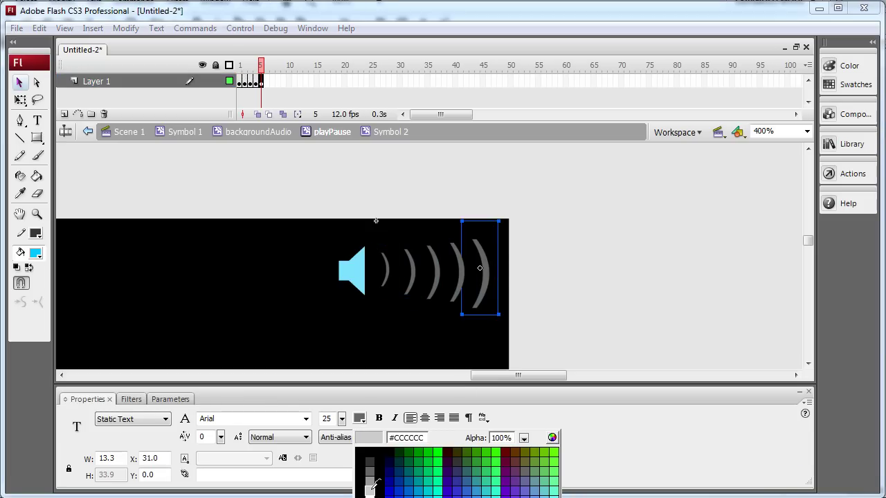
click(437, 489)
click(263, 69)
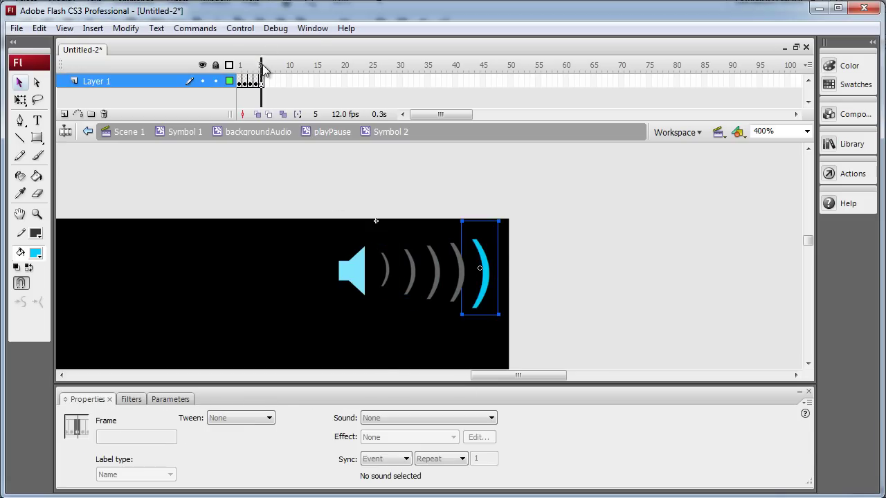
drag(263, 69, 239, 69)
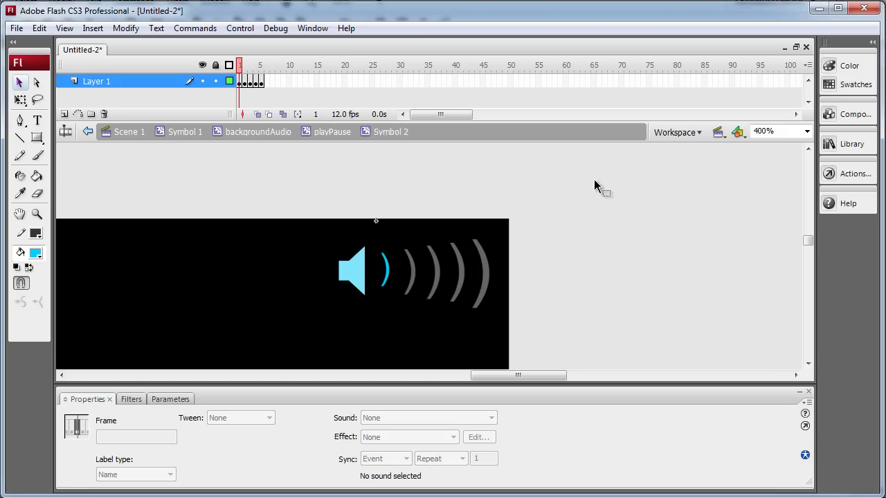
Return from Symbol 2 to the playPause clip and zoom to 100%
click(329, 132)
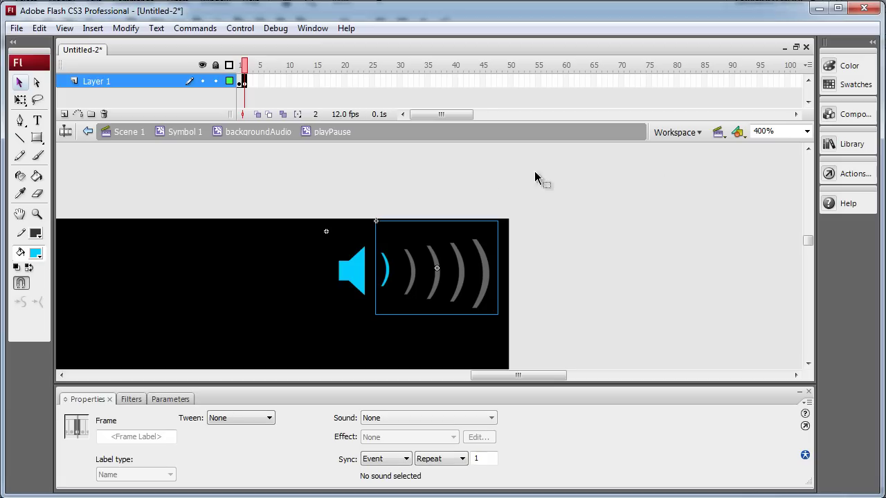
click(807, 132)
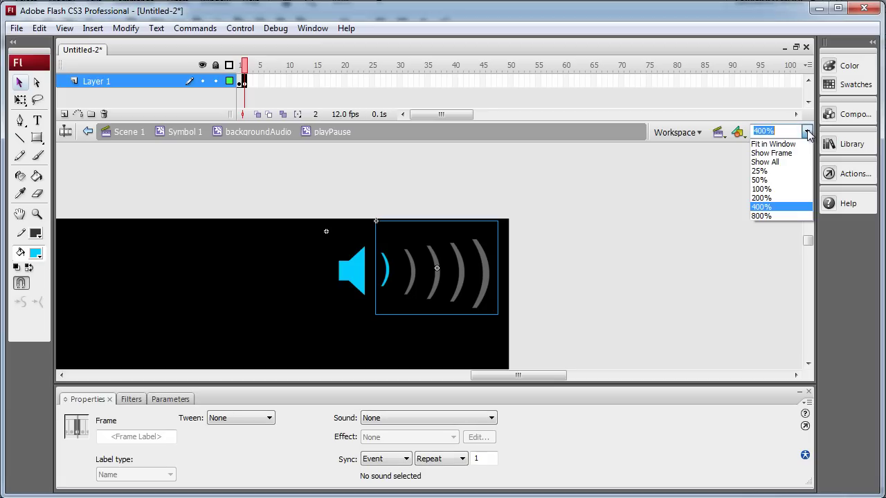
click(767, 190)
click(625, 215)
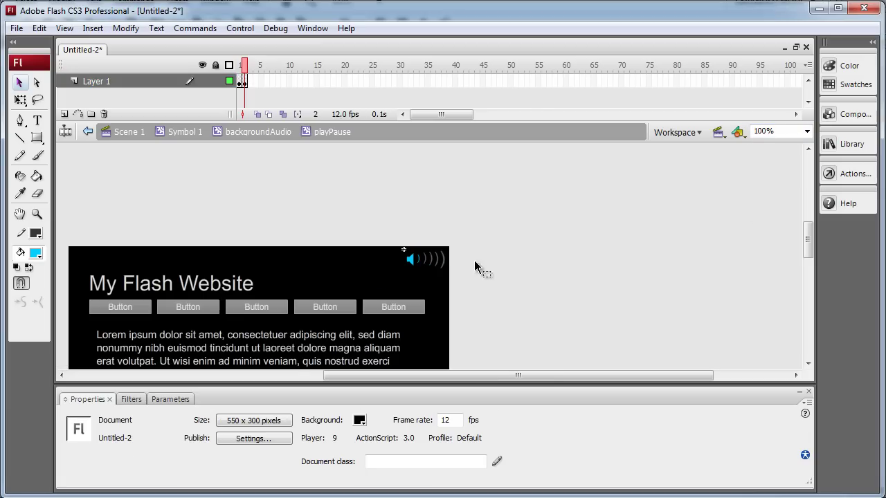
Try moving the arcs, undo the move, and go back to playPause frame 1
click(443, 261)
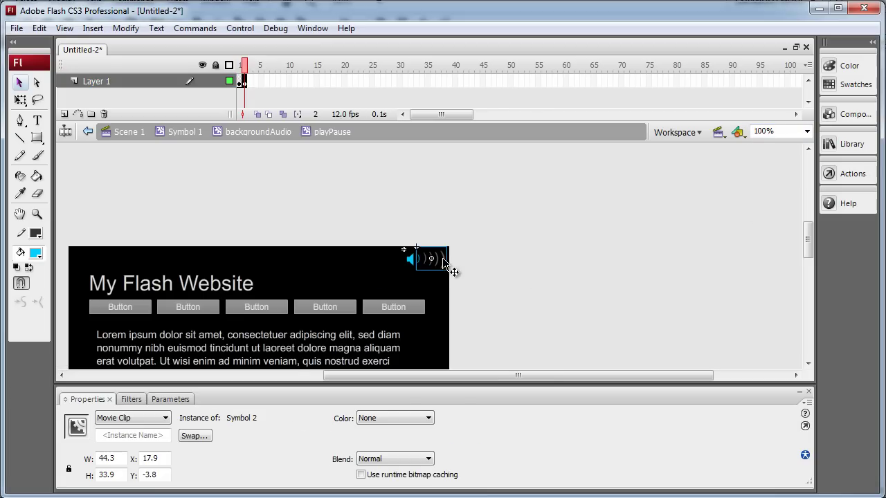
drag(443, 261, 493, 279)
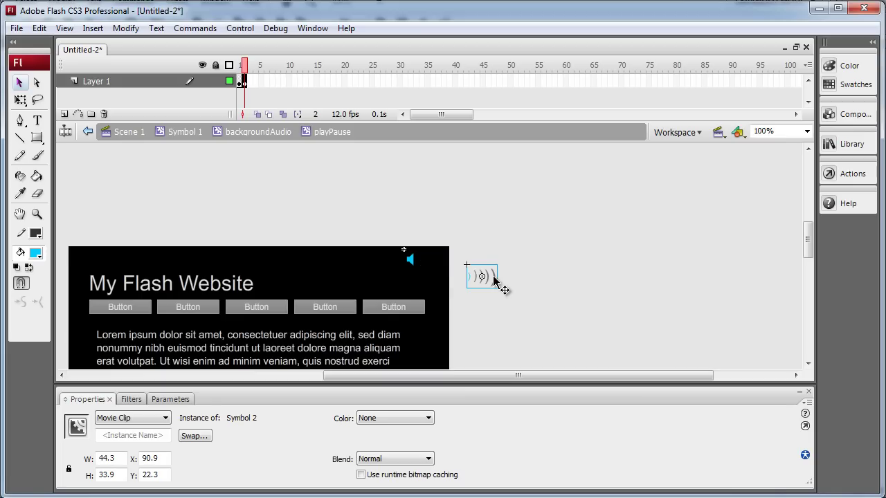
key(ctrl+z)
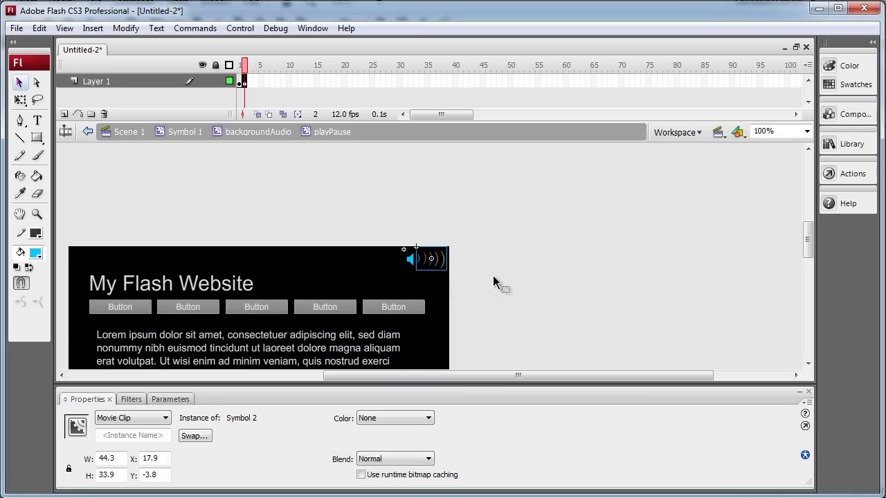
click(488, 210)
click(244, 83)
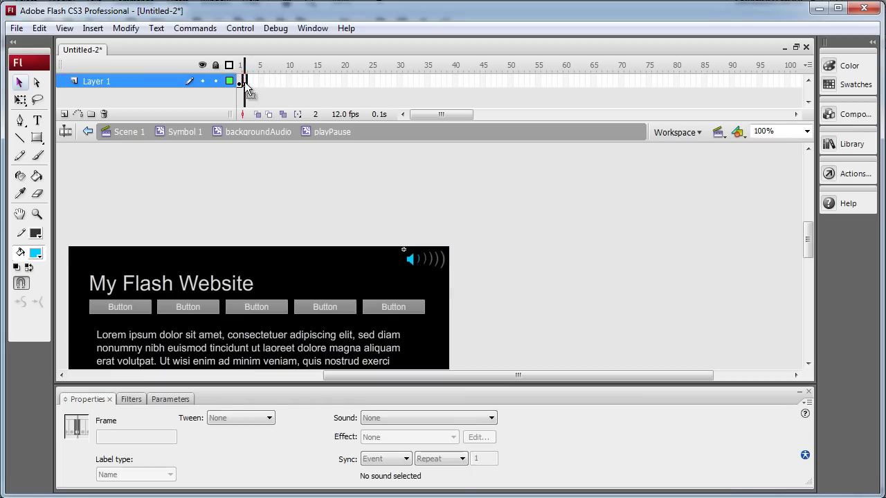
click(419, 208)
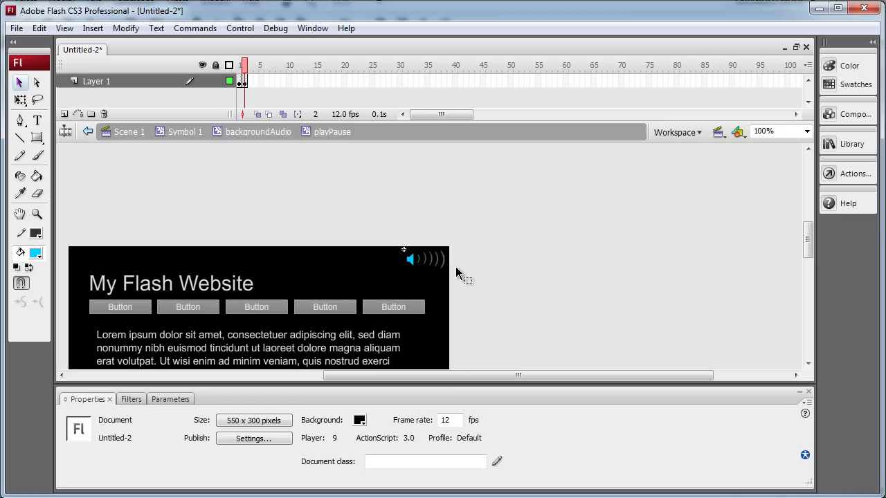
click(239, 82)
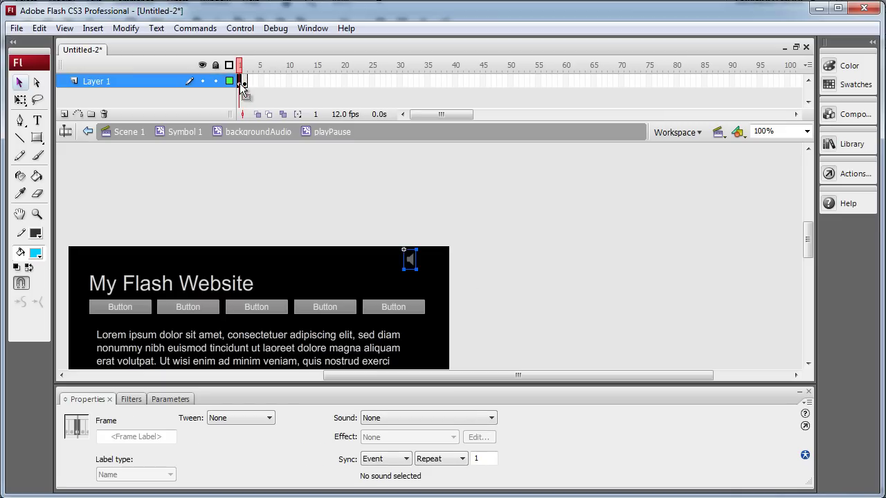
click(432, 188)
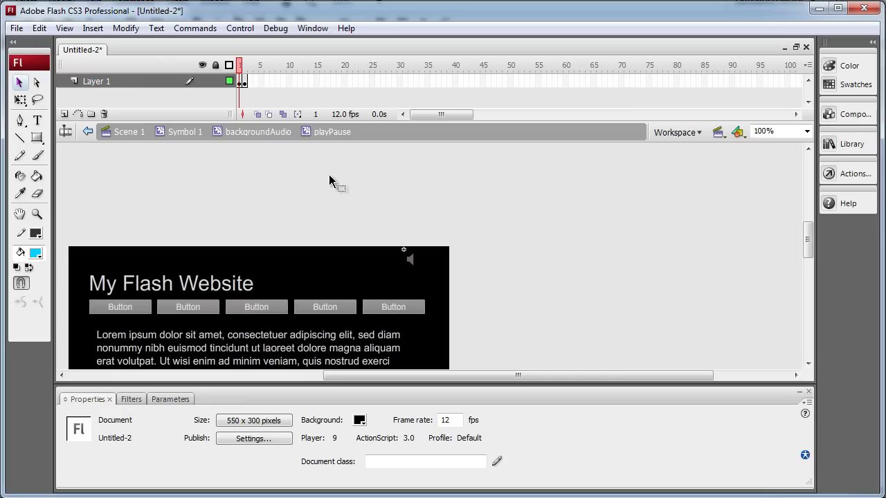
Go up to backgroundAudio, checking its AS3 and playPause Button layers and the playBtn instance
click(256, 135)
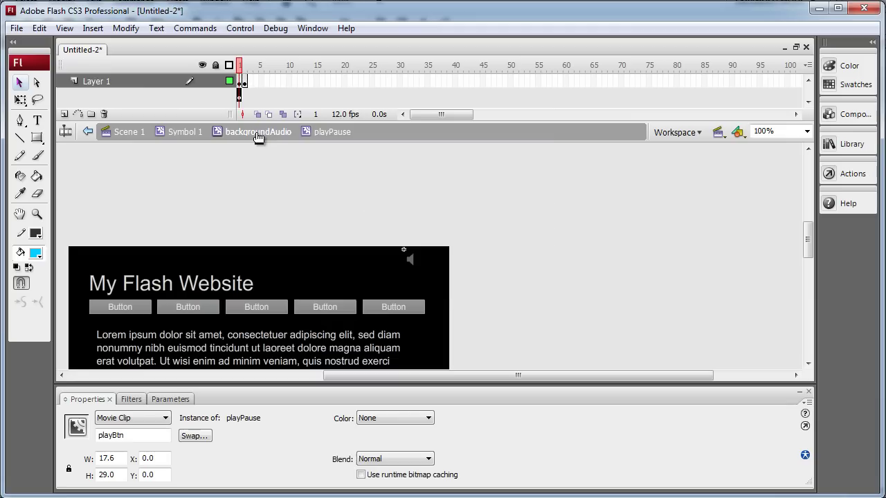
click(462, 222)
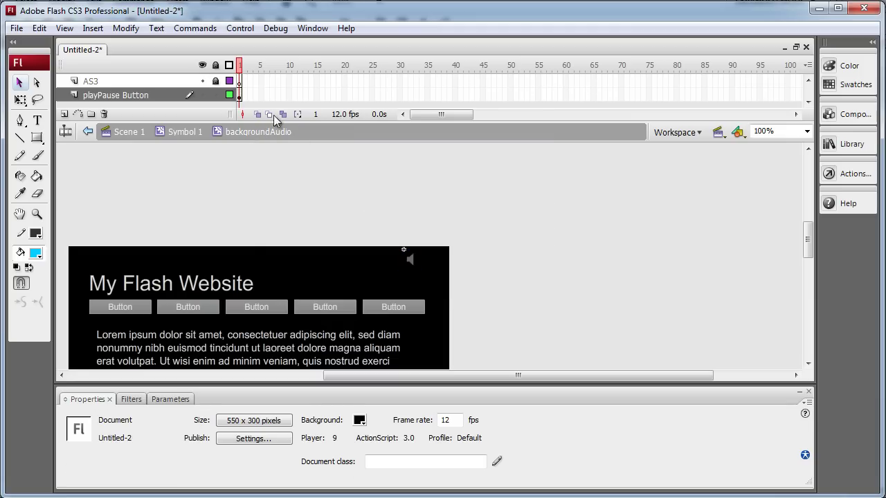
click(240, 95)
click(240, 81)
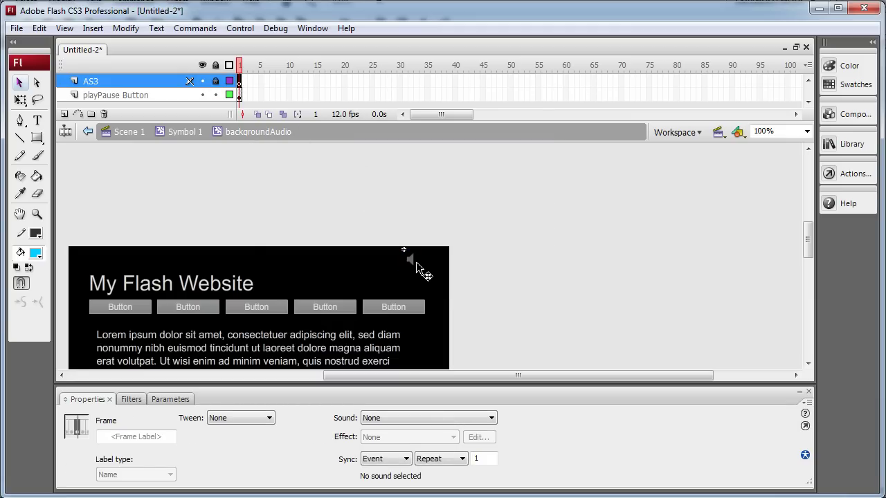
click(413, 266)
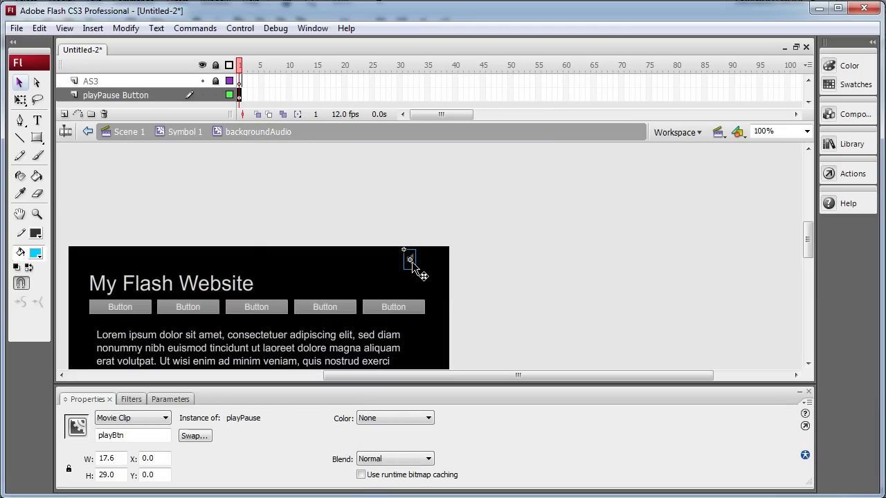
double_click(411, 261)
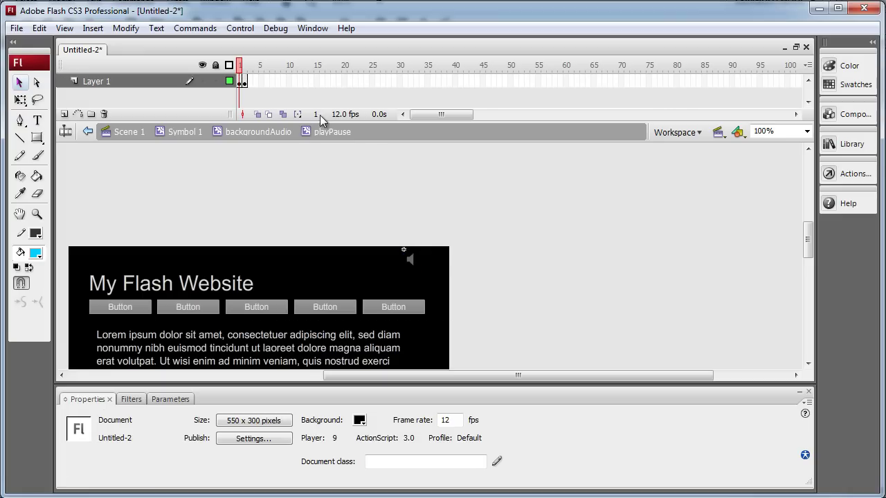
click(241, 81)
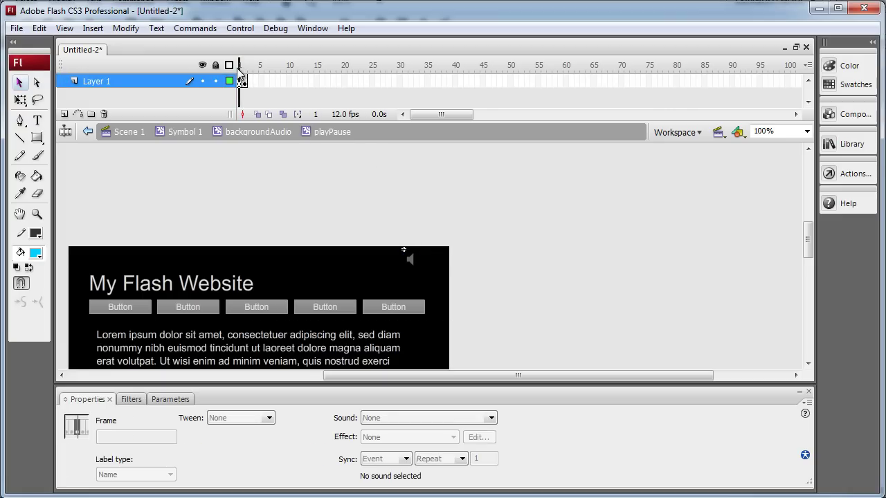
click(254, 134)
click(240, 95)
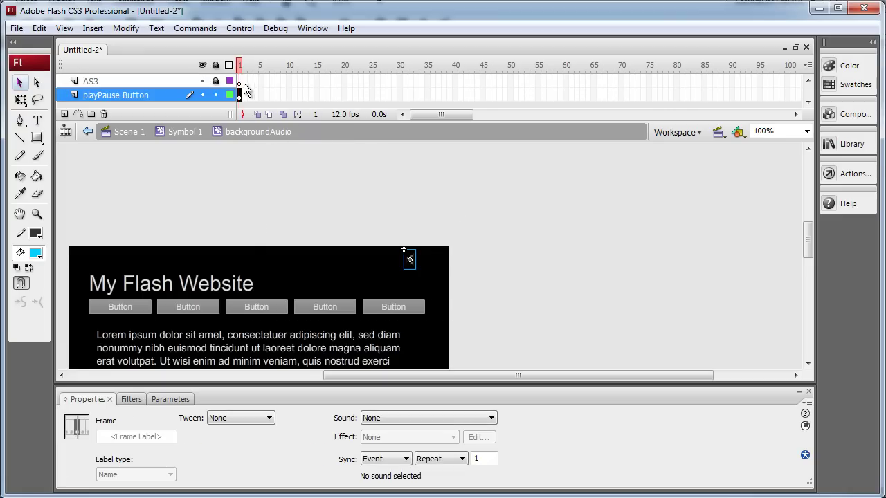
click(240, 82)
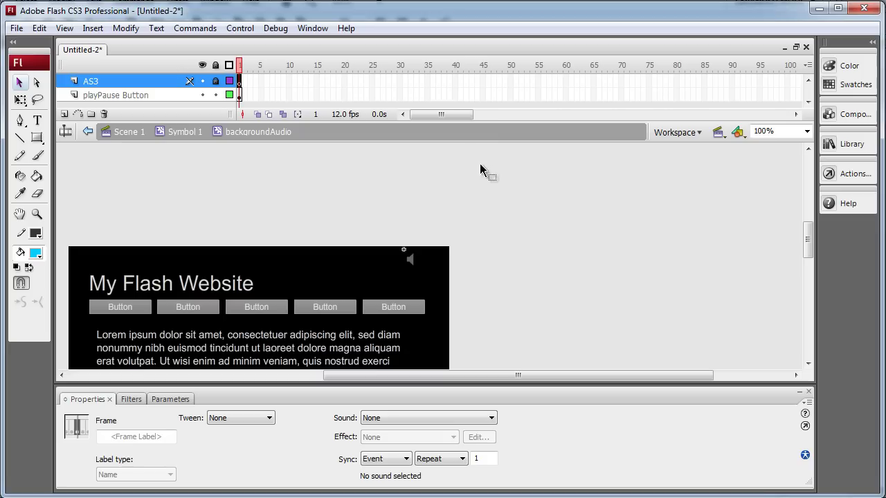
click(639, 190)
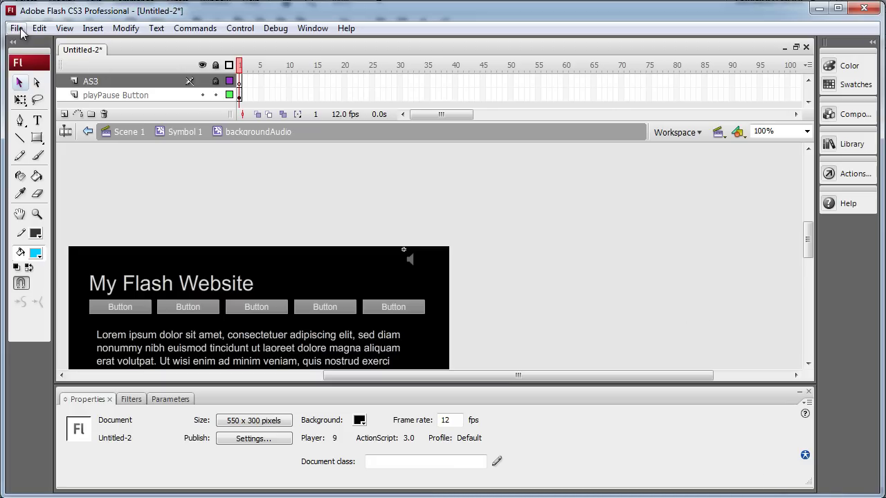
Save As 'mySite' into the myWebsite folder, then minimize the Flash window
click(16, 28)
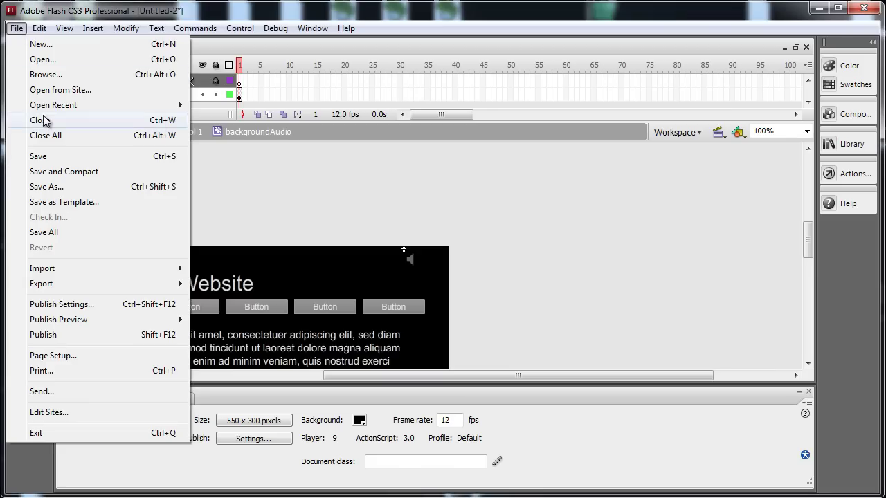
click(46, 187)
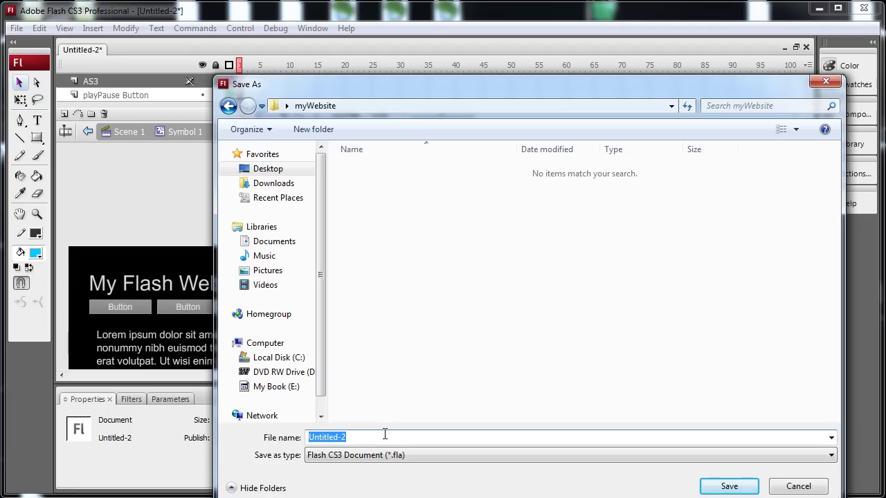
text(mySite)
click(727, 487)
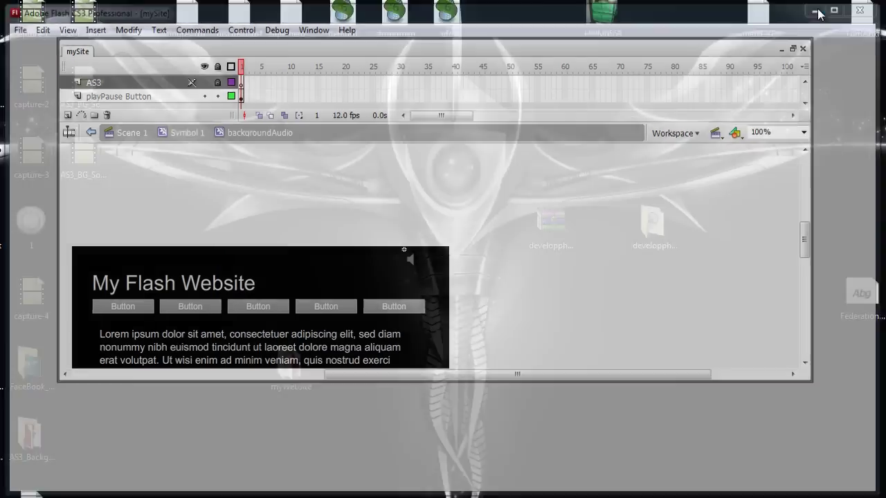
click(819, 8)
Open the myWebsite folder, confirm it holds song and mySite, then minimize it
double_click(292, 372)
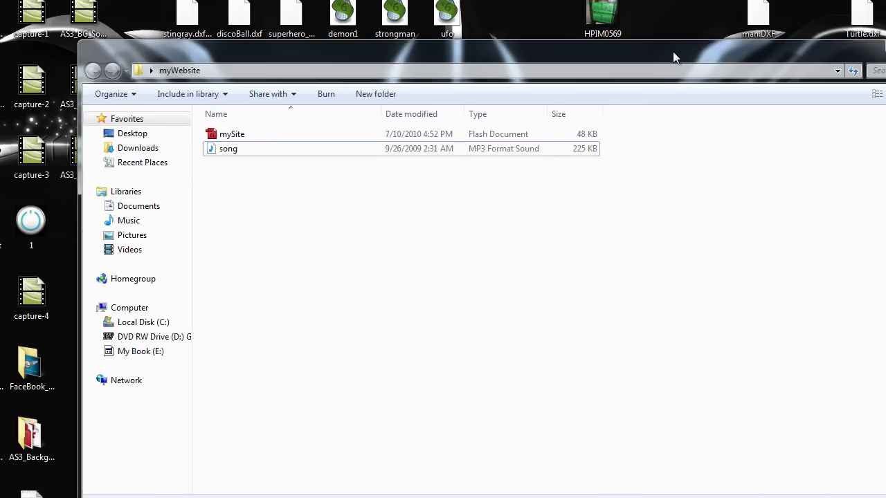
drag(673, 52, 641, 32)
click(196, 134)
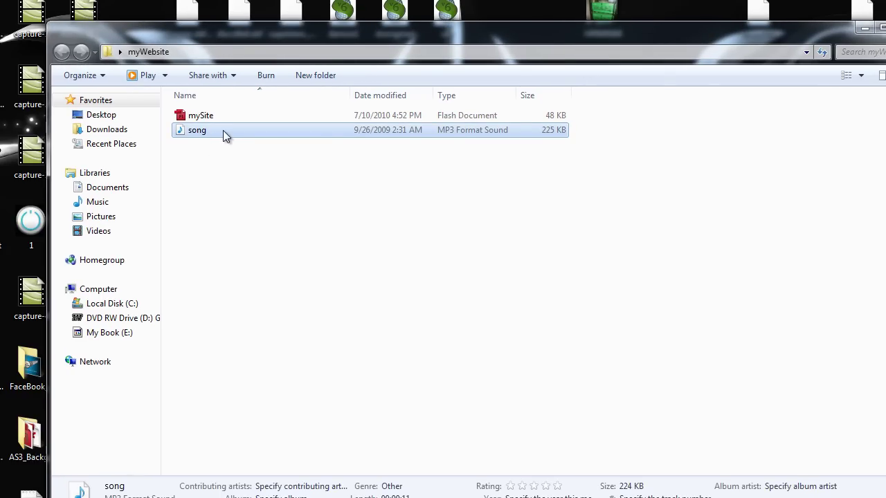
click(236, 118)
click(203, 136)
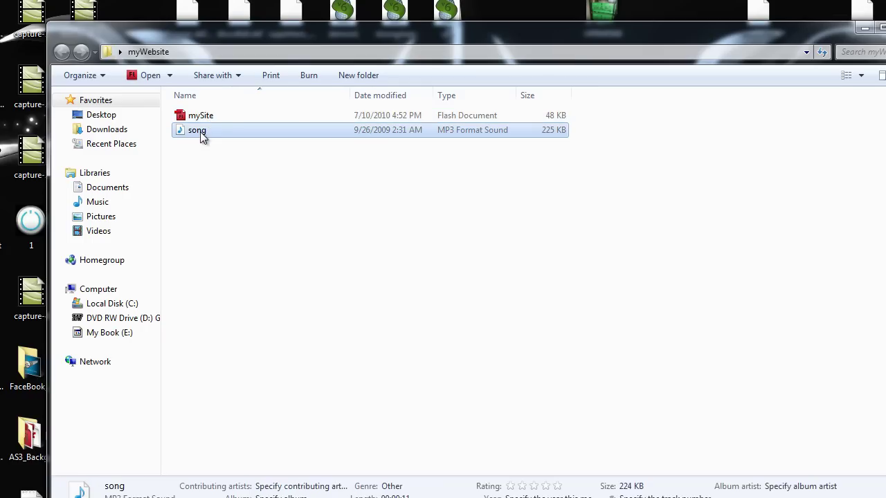
click(205, 119)
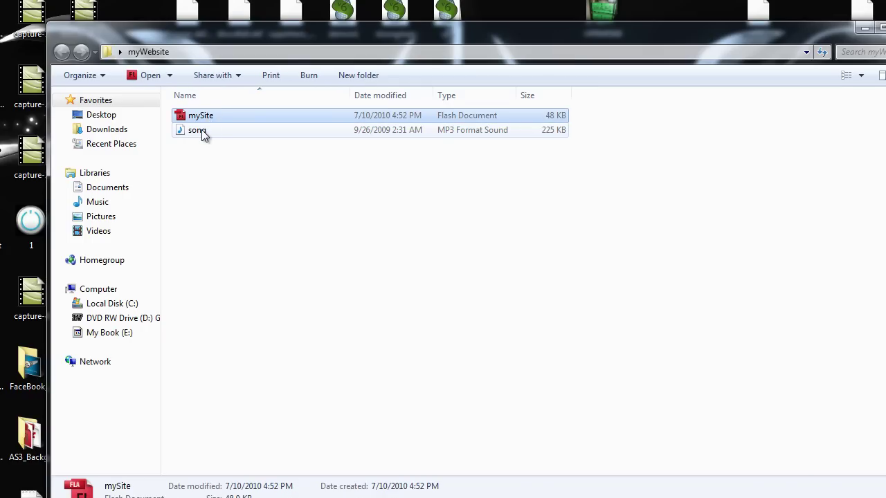
click(203, 134)
click(205, 119)
click(202, 135)
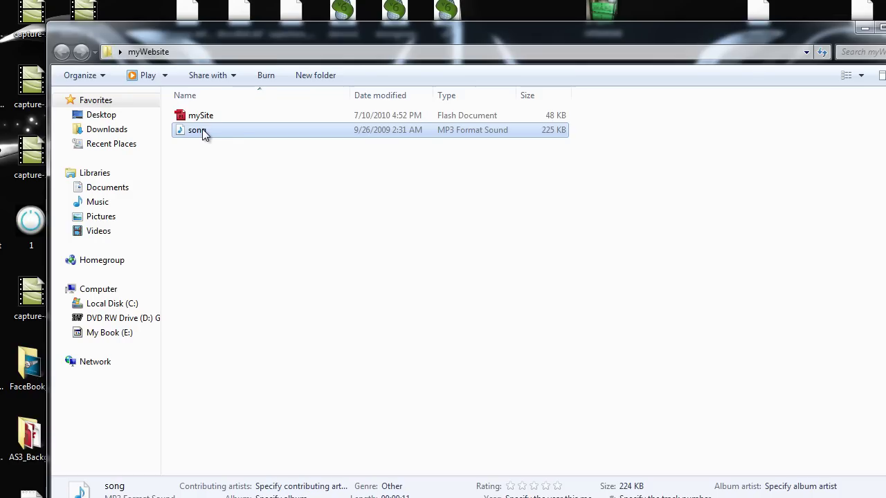
click(203, 132)
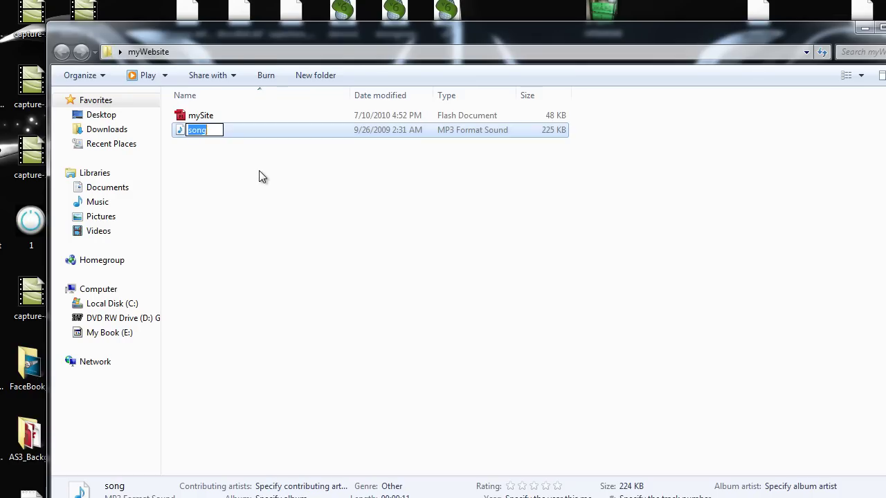
click(259, 171)
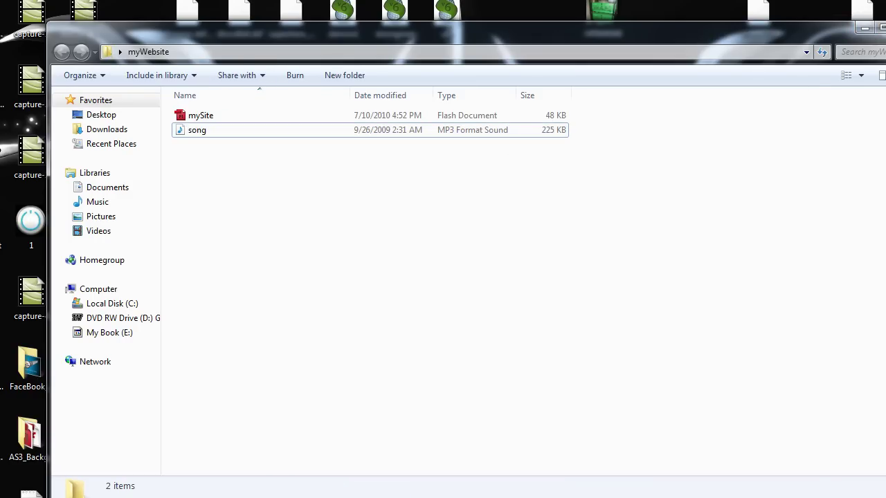
key(super+Down)
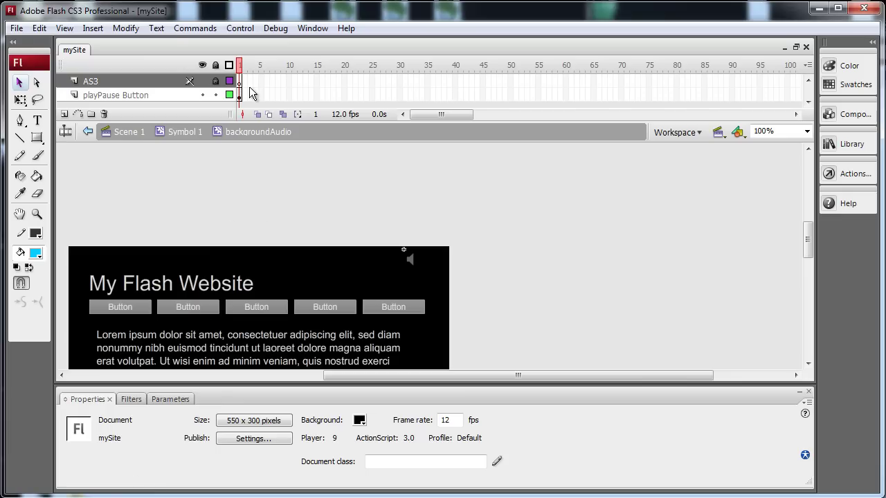
Select frame 1 of the AS3 layer and open the Actions panel with F9
mouse_move(252, 94)
mouse_down()
mouse_move(253, 103)
mouse_move(475, 96)
mouse_move(507, 191)
mouse_move(381, 197)
mouse_move(253, 100)
mouse_up()
click(409, 258)
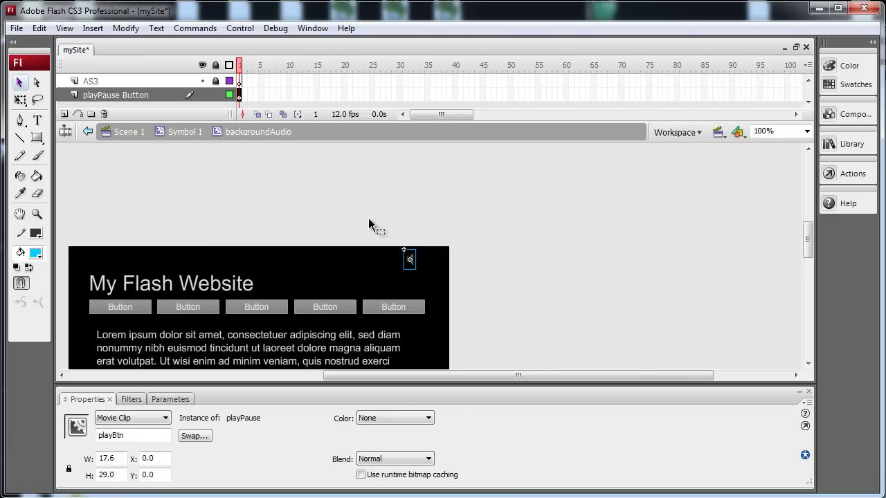
click(238, 81)
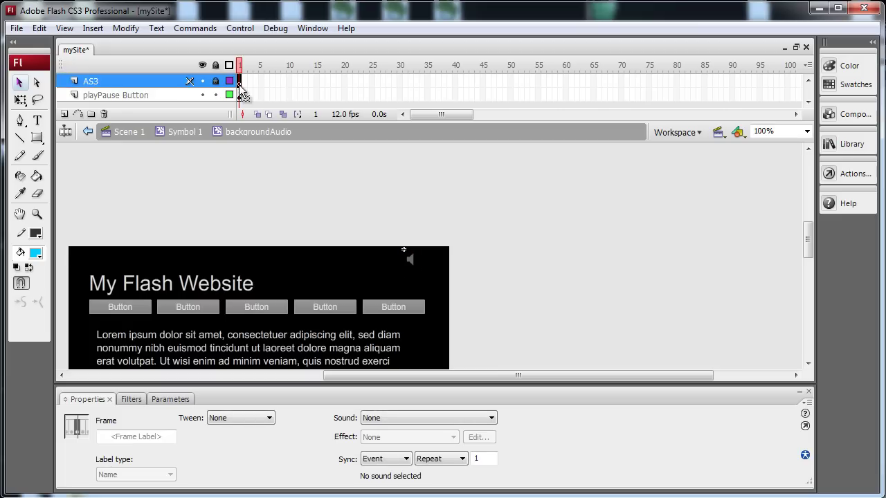
key(F9)
key(F9)
click(239, 83)
key(F9)
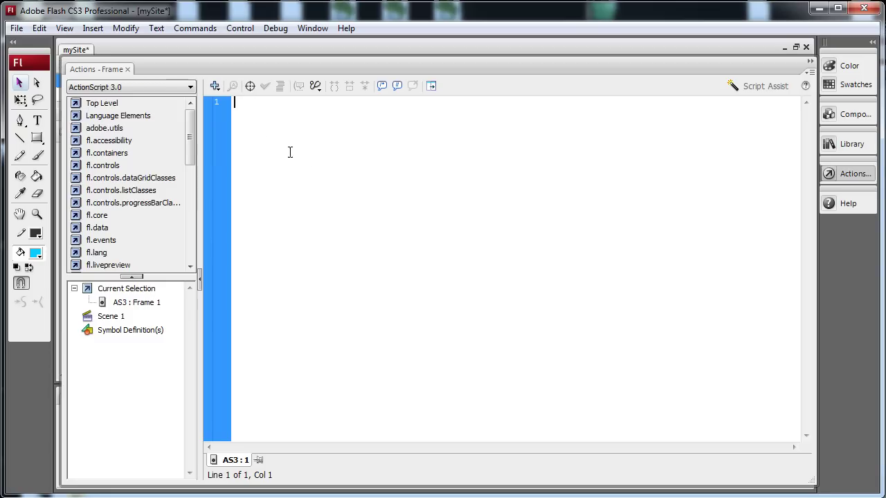
Paste the 48-line play/pause script loading song.mp3 and scroll through it
key(ctrl+v)
click(407, 177)
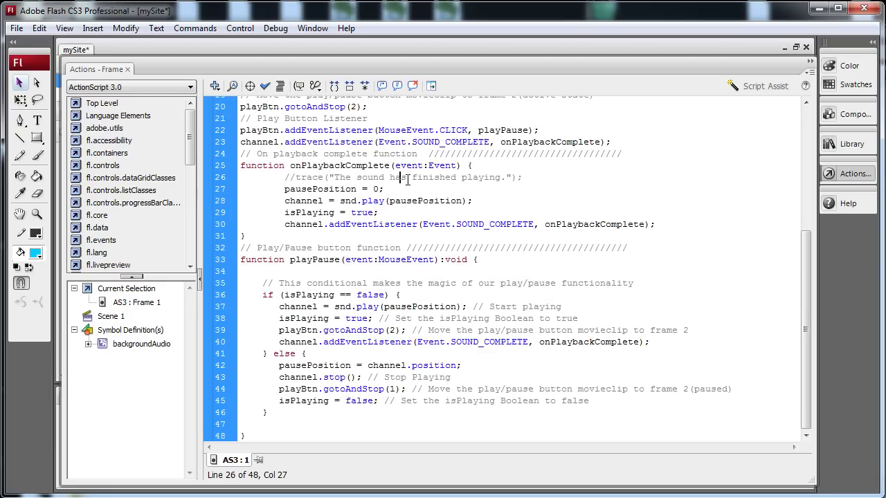
scroll(469, 277, up, 1)
scroll(469, 277, up, 5)
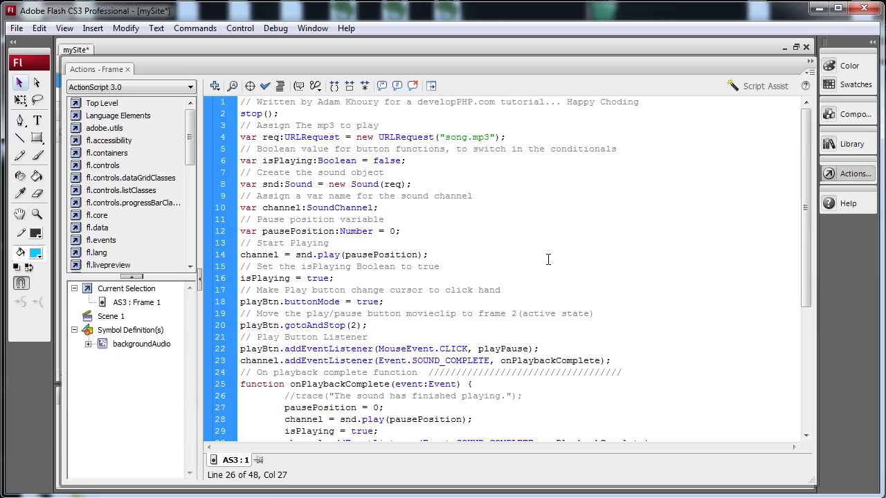
scroll(481, 264, down, 6)
scroll(429, 284, up, 6)
scroll(395, 221, down, 6)
Select frame 1 of the AS3 layer and bring up its script with F9
scroll(398, 229, up, 4)
key(F9)
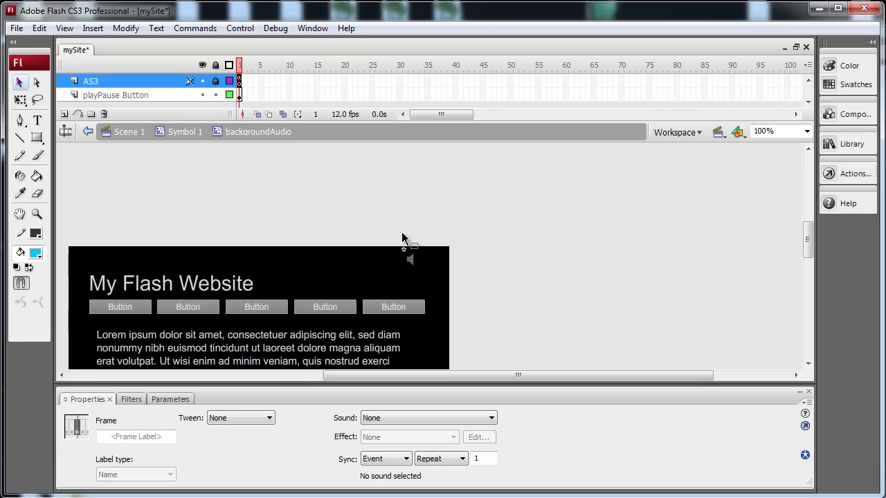
click(413, 261)
click(517, 158)
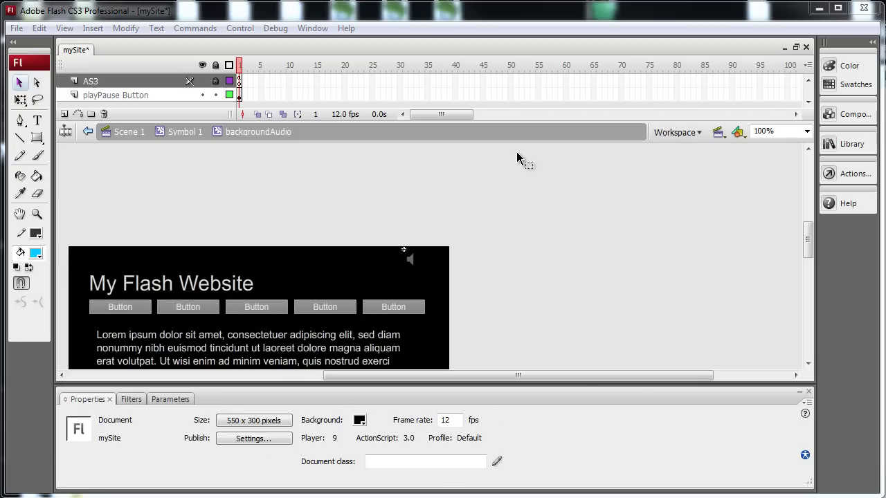
click(240, 81)
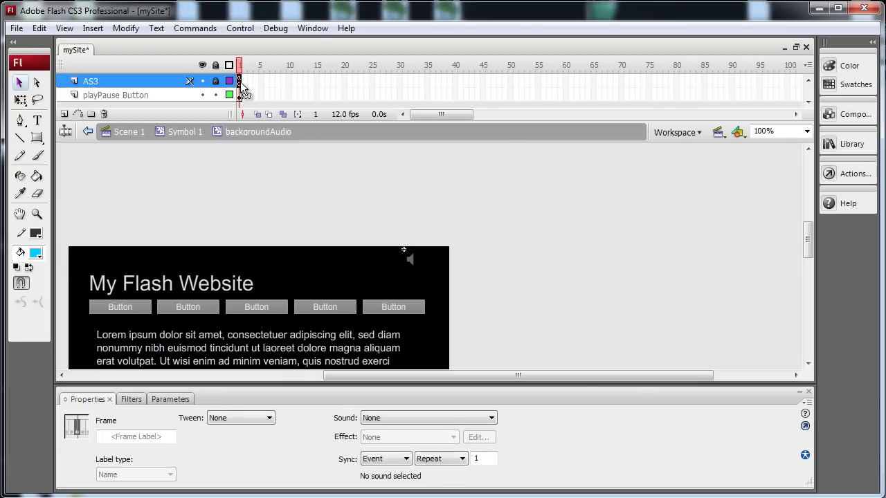
key(F9)
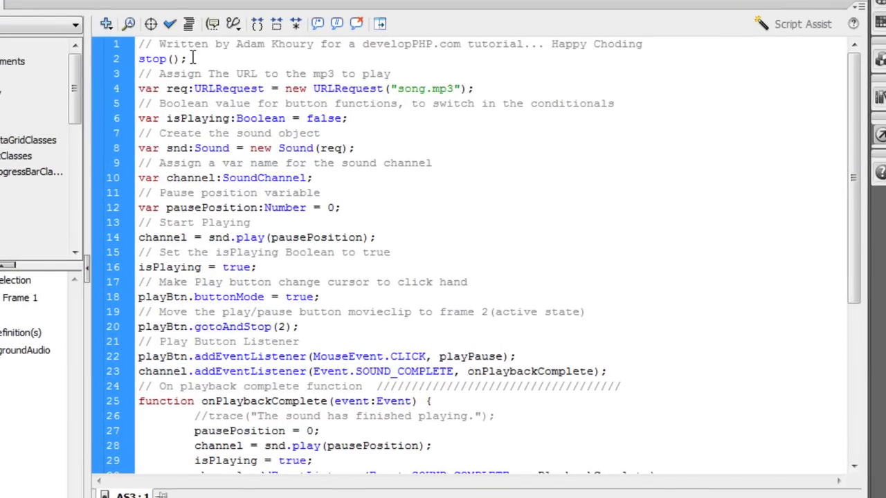
Highlight song.mp3, the isPlaying declaration, channel, and pausePosition as a Number starting at 0
scroll(277, 214, down, 6)
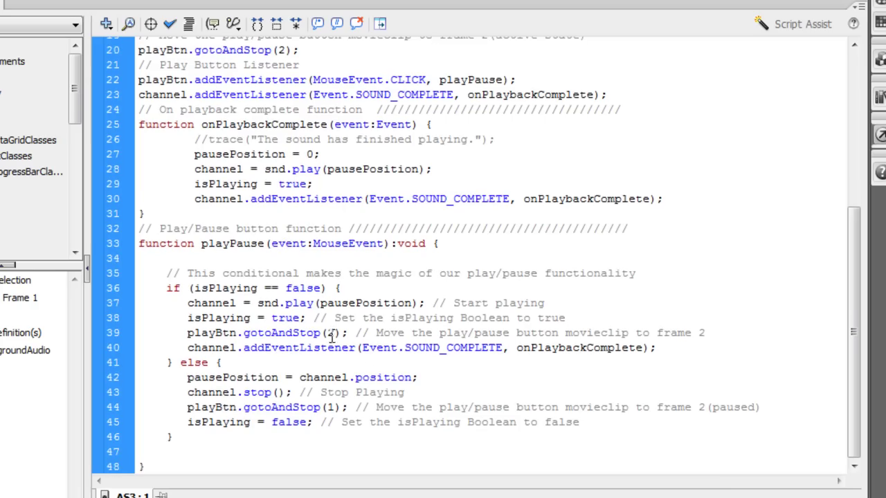
scroll(371, 356, up, 6)
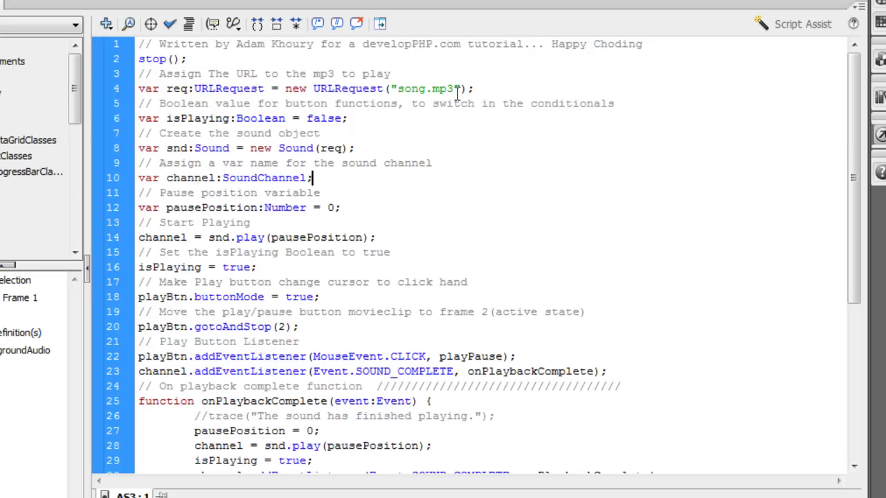
drag(454, 89, 398, 95)
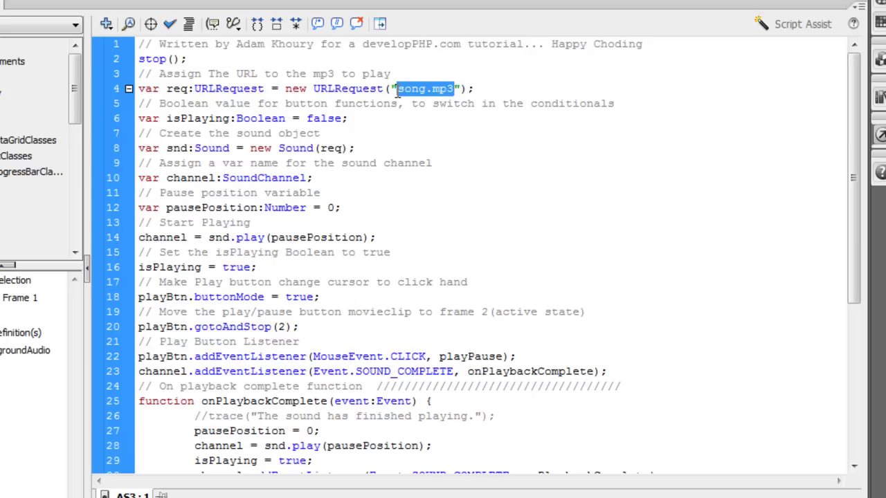
click(421, 134)
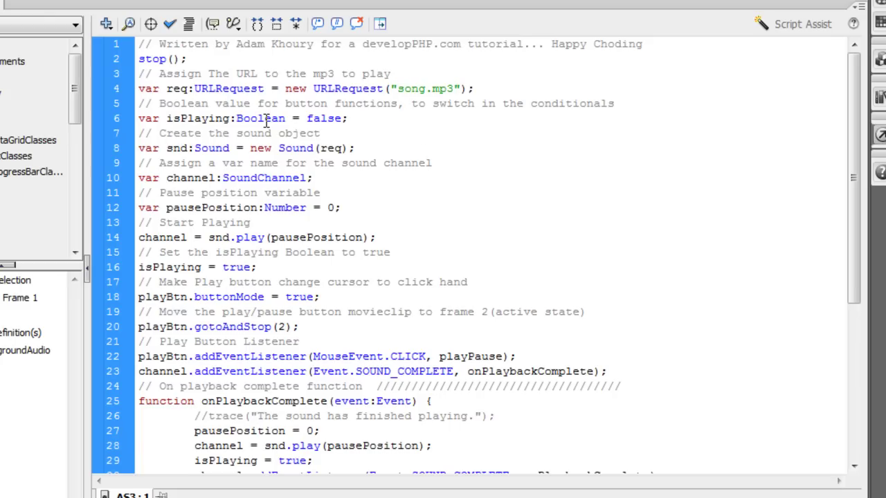
triple_click(322, 119)
click(174, 150)
double_click(196, 178)
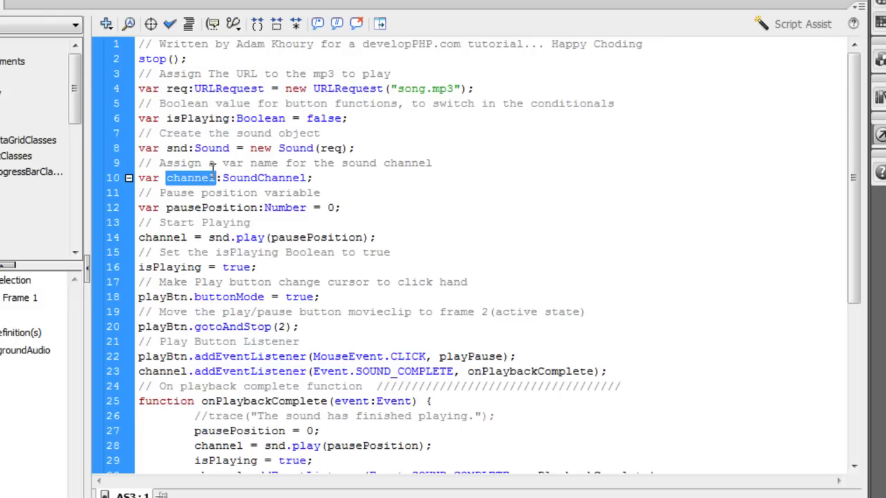
double_click(188, 209)
double_click(284, 208)
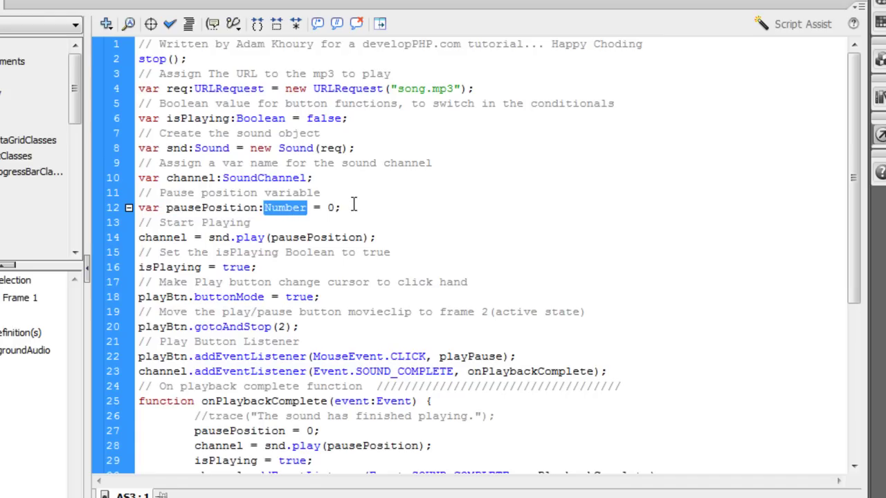
double_click(330, 208)
Highlight line 14, where channel receives the snd.play call starting at pausePosition
scroll(270, 233, down, 1)
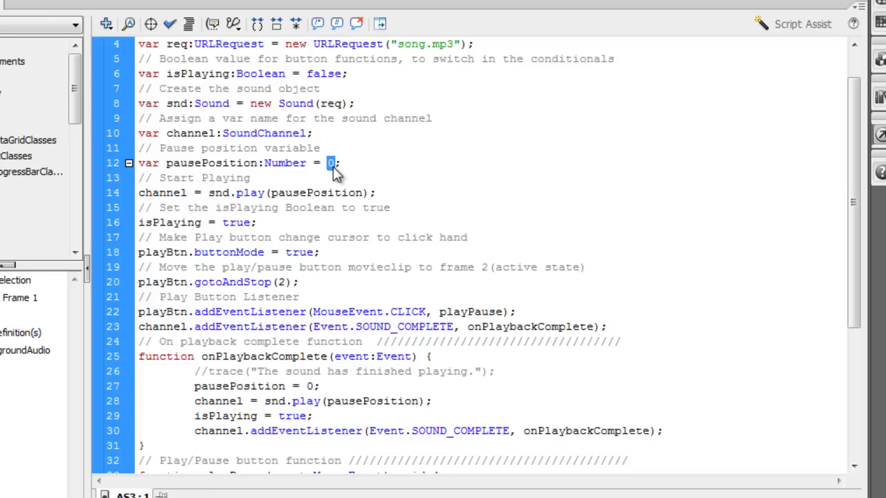
double_click(207, 167)
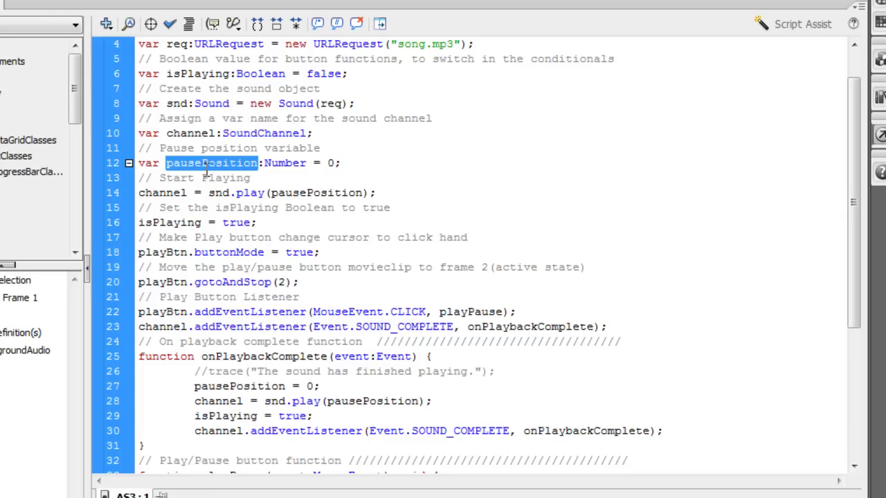
double_click(170, 194)
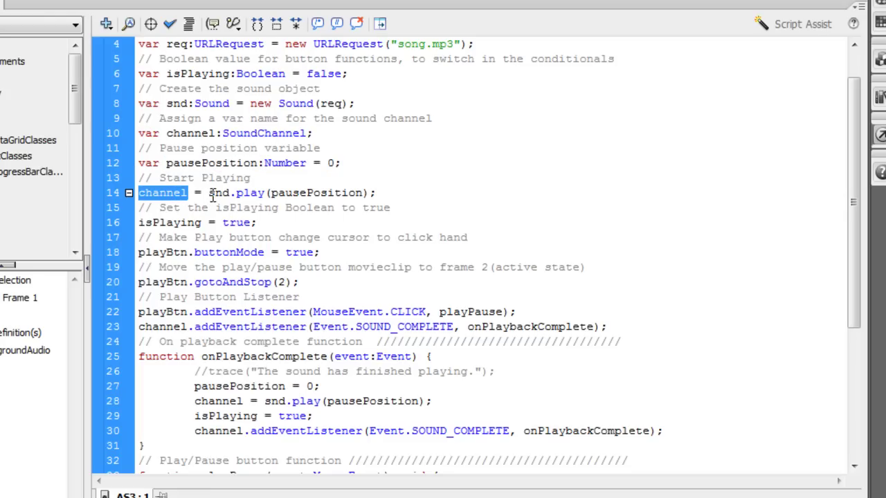
drag(209, 194, 321, 194)
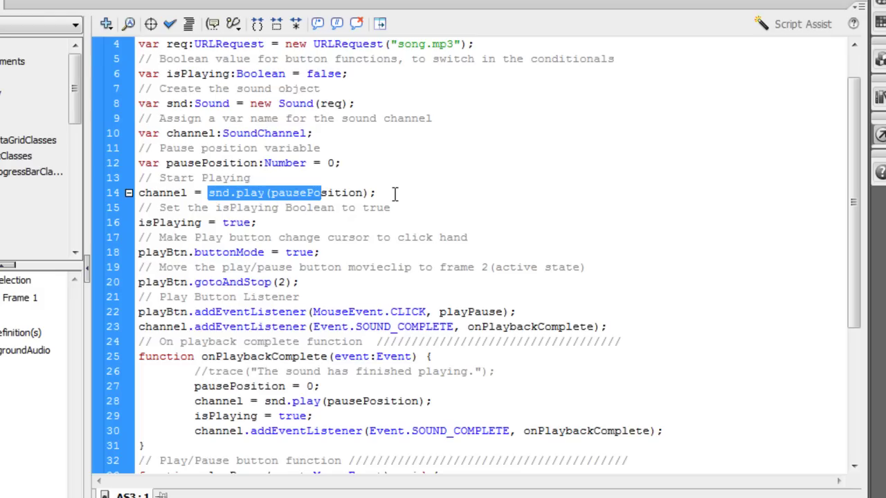
drag(393, 194, 136, 195)
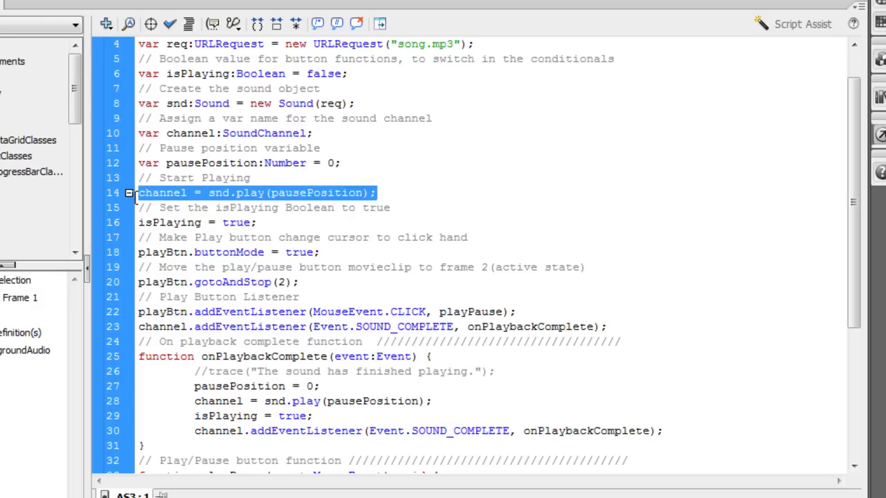
click(235, 195)
scroll(235, 197, down, 1)
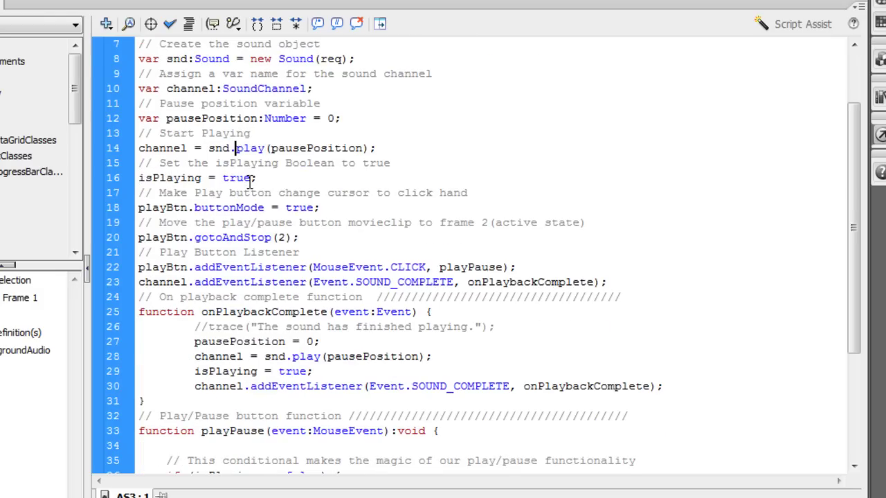
scroll(253, 182, up, 1)
scroll(254, 182, up, 1)
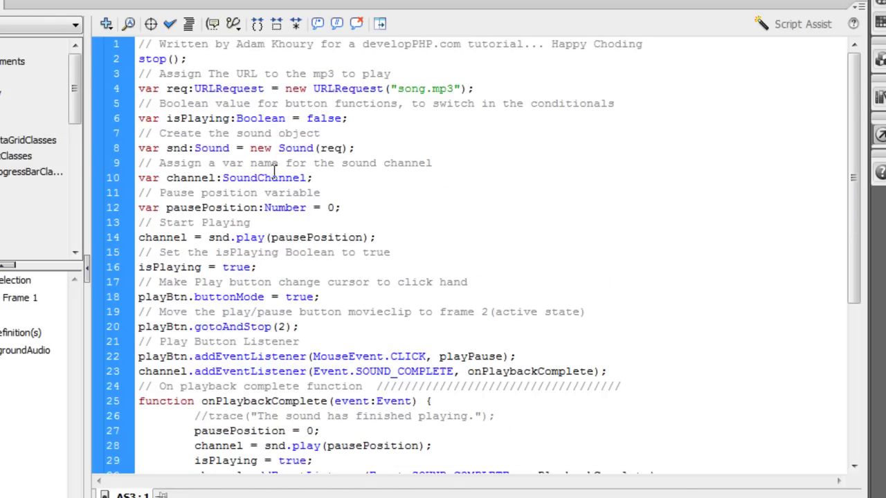
Change isPlaying's initial value from false to true and delete the later comment and assignment lines
double_click(330, 117)
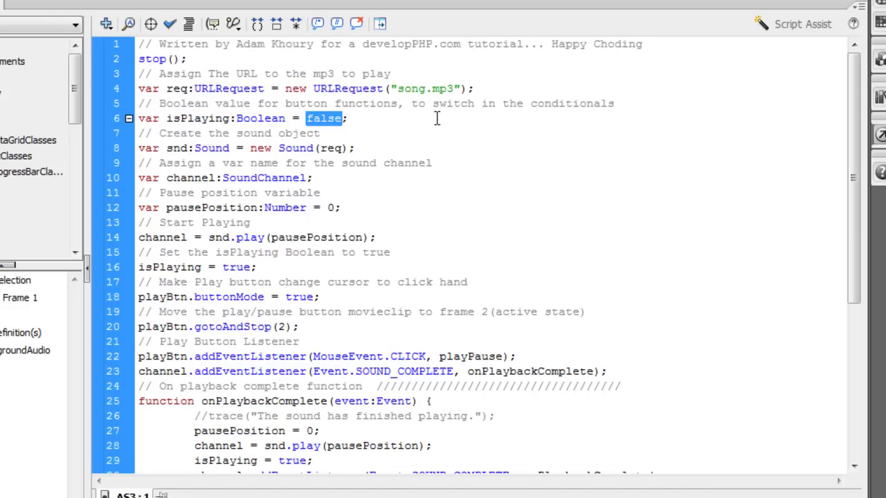
text(true)
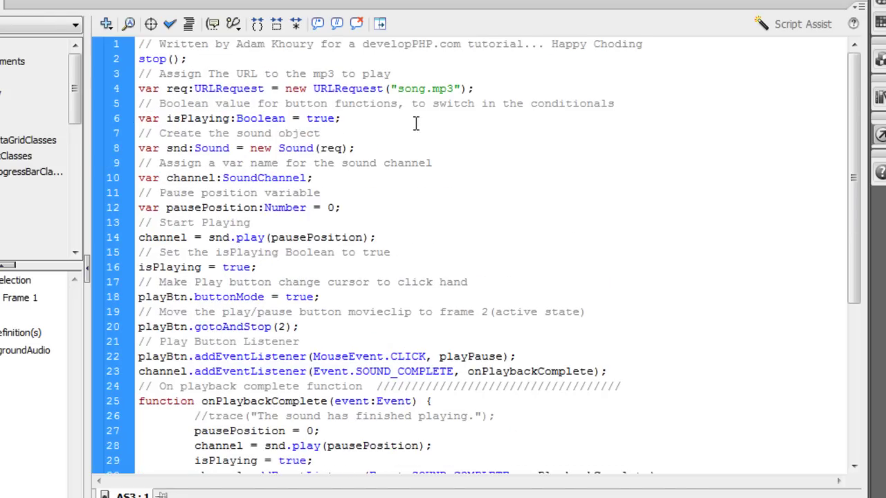
drag(295, 265, 138, 253)
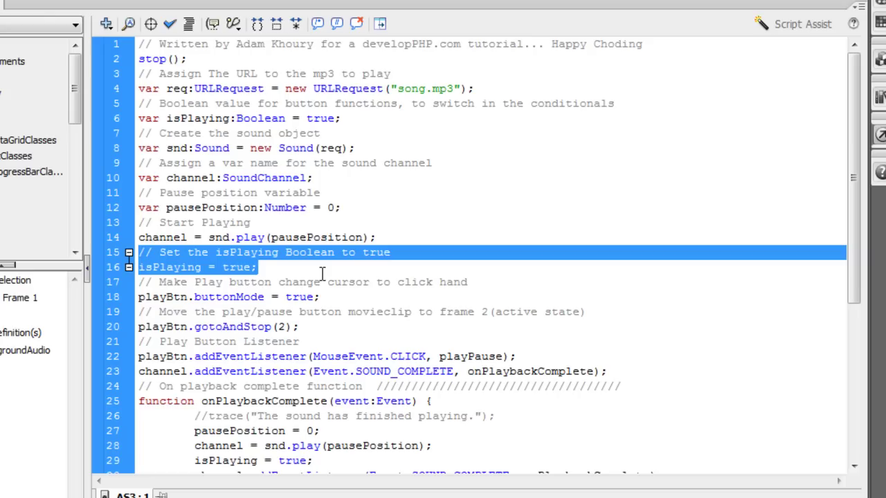
key(BackSpace)
key(BackSpace)
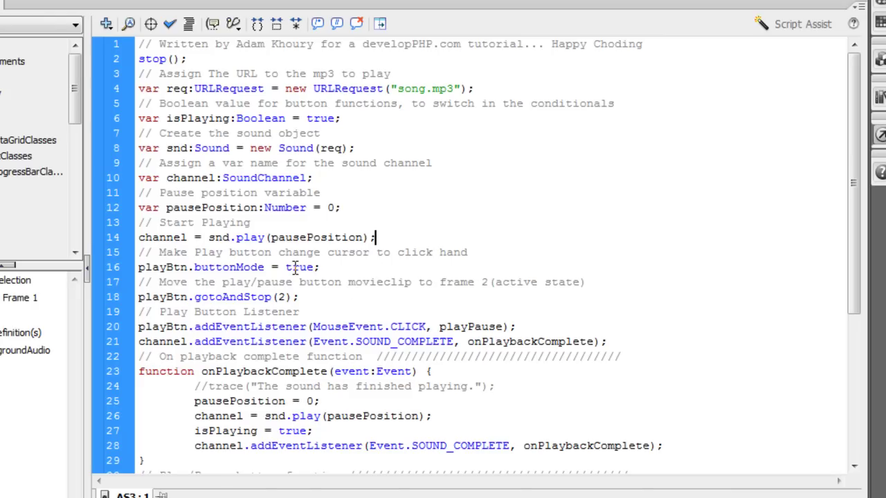
Highlight playBtn and buttonMode on line 16
click(228, 267)
double_click(186, 267)
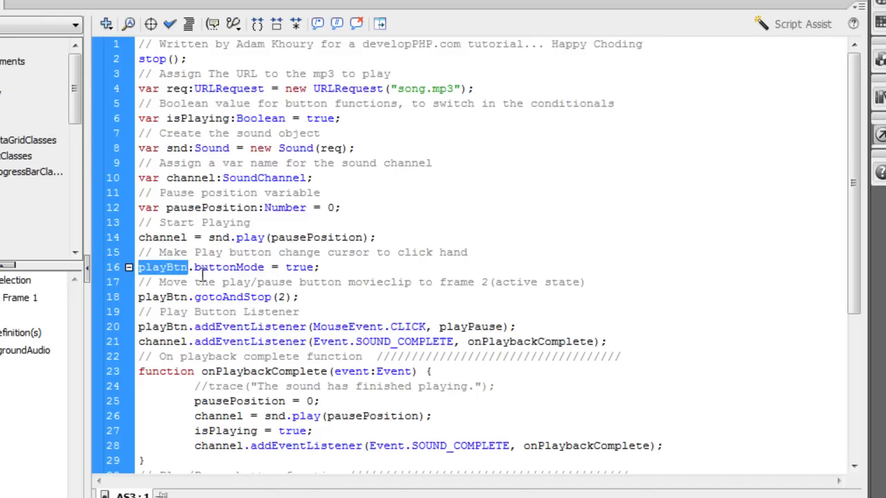
double_click(206, 269)
double_click(308, 270)
key(F9)
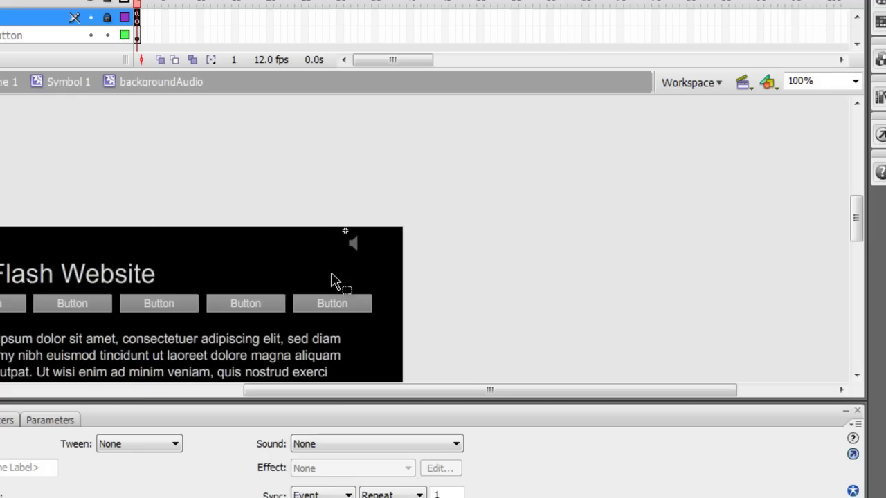
key(ctrl+Return)
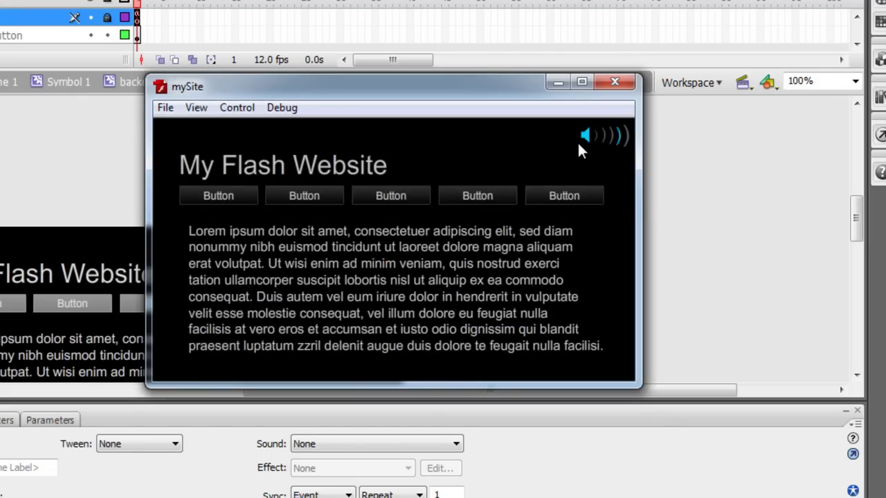
click(615, 83)
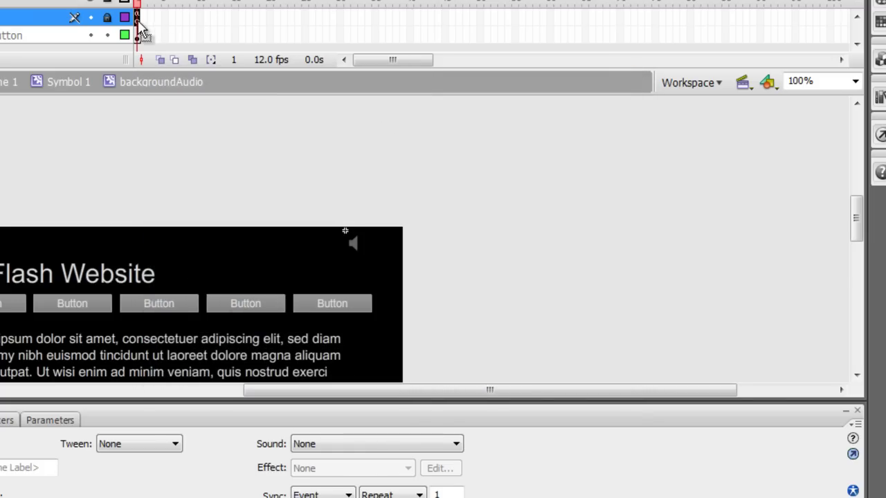
key(F9)
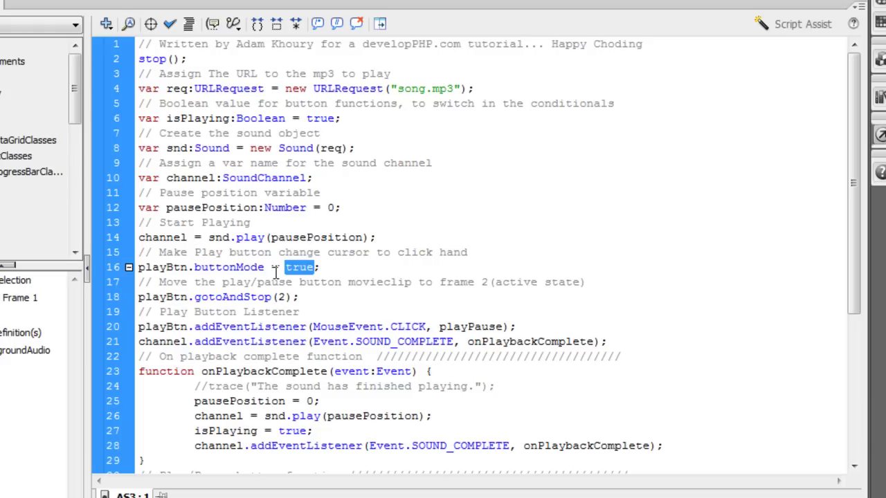
click(267, 273)
double_click(243, 275)
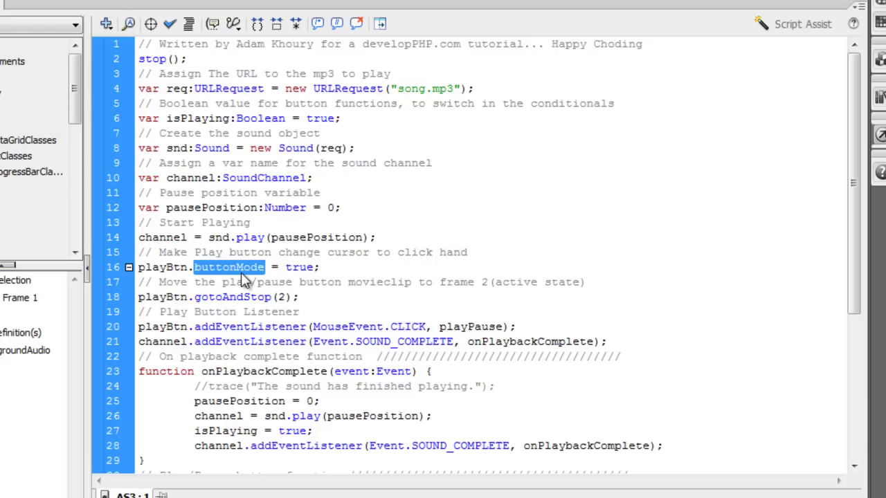
click(242, 312)
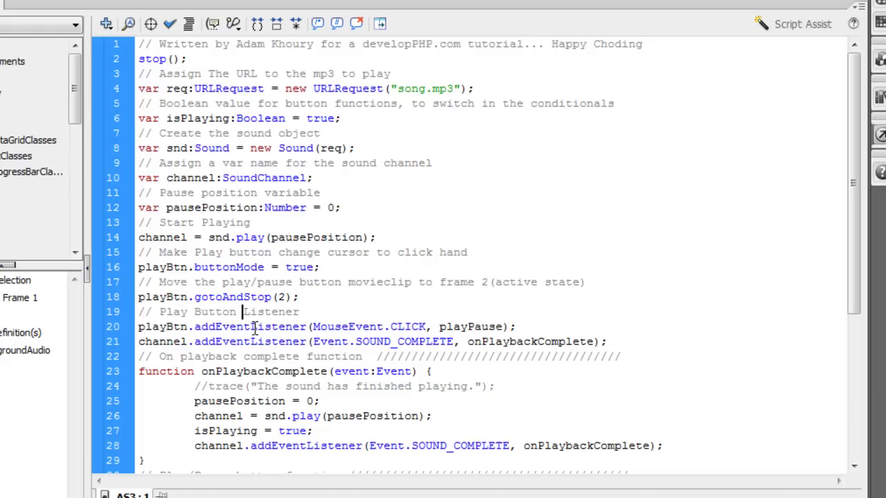
double_click(256, 299)
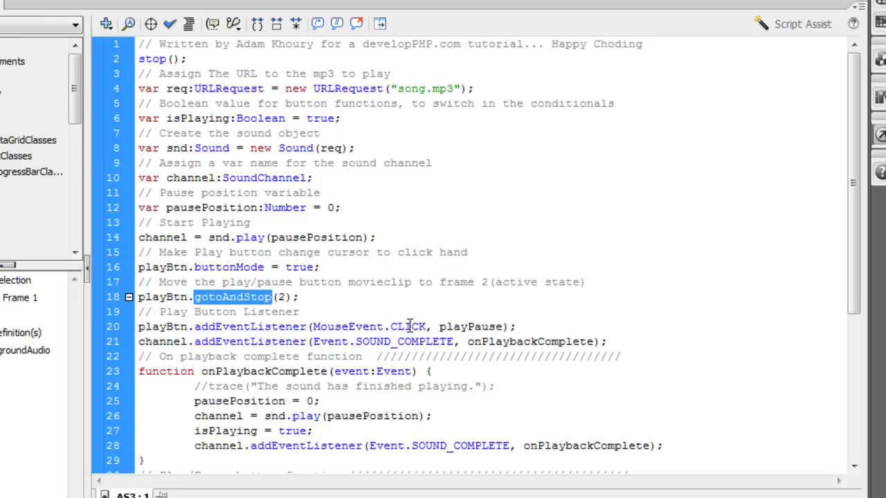
click(369, 326)
double_click(405, 326)
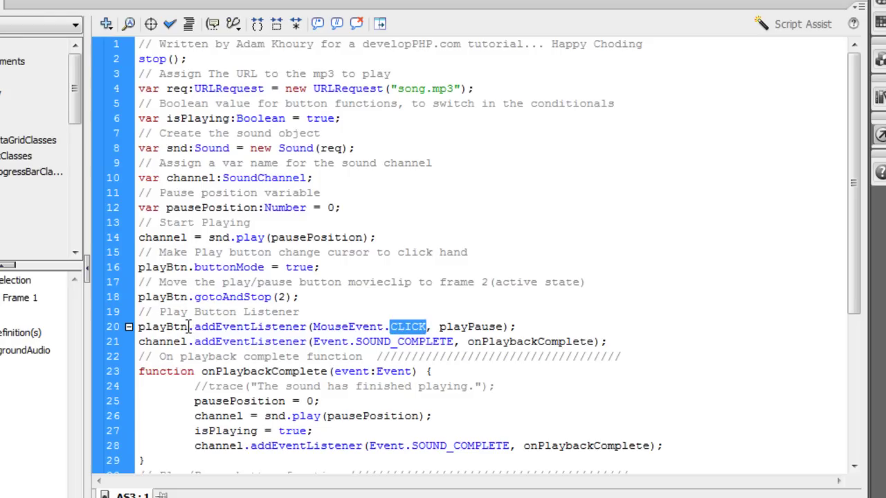
drag(189, 327, 138, 327)
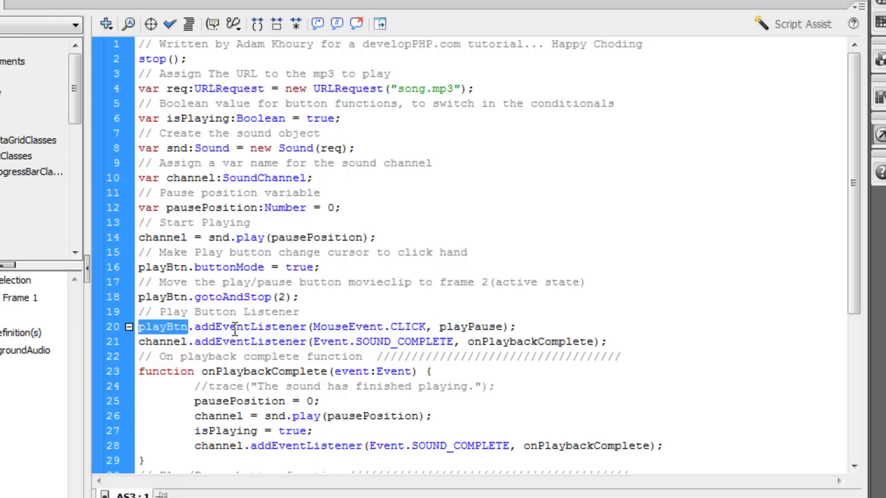
double_click(479, 326)
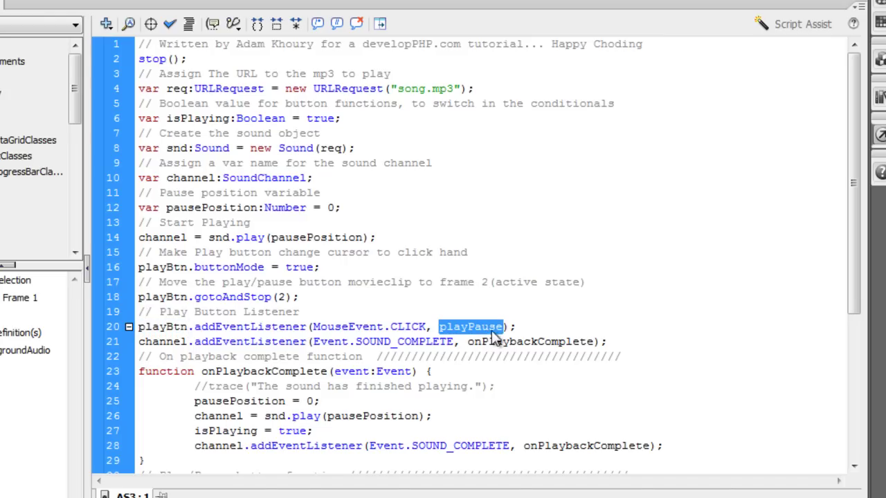
scroll(557, 312, down, 5)
scroll(558, 311, down, 1)
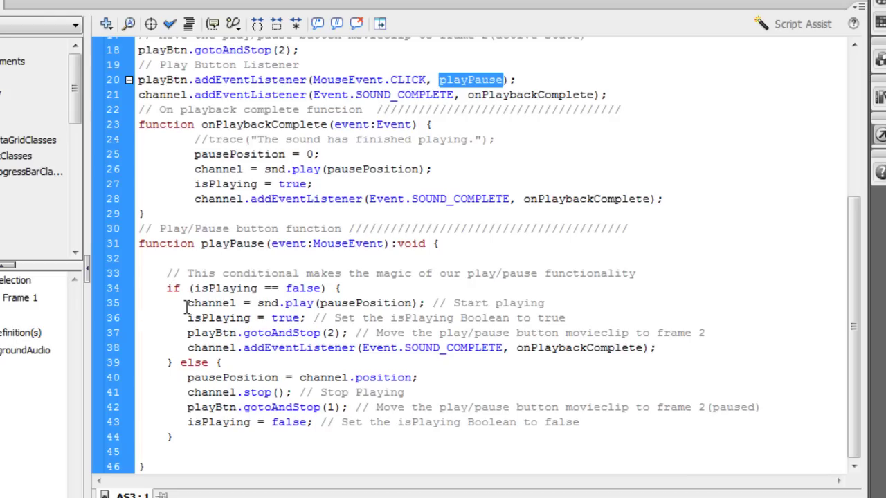
drag(187, 305, 333, 359)
click(355, 348)
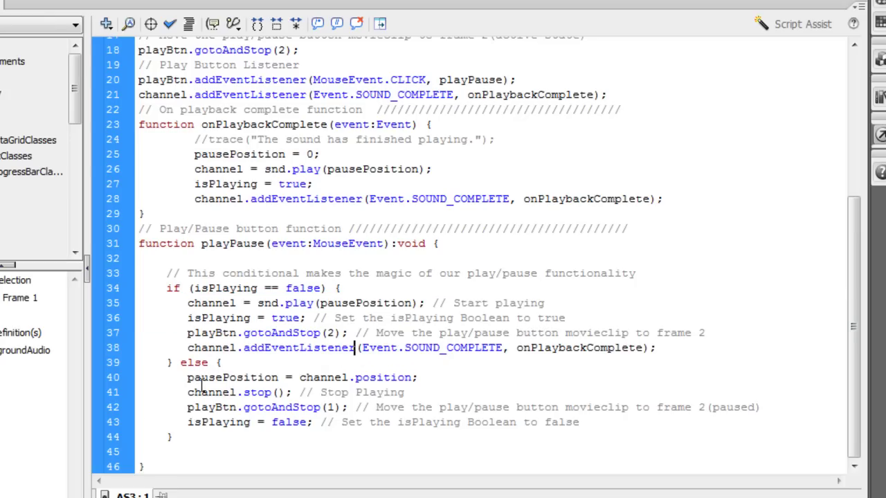
double_click(235, 289)
double_click(298, 289)
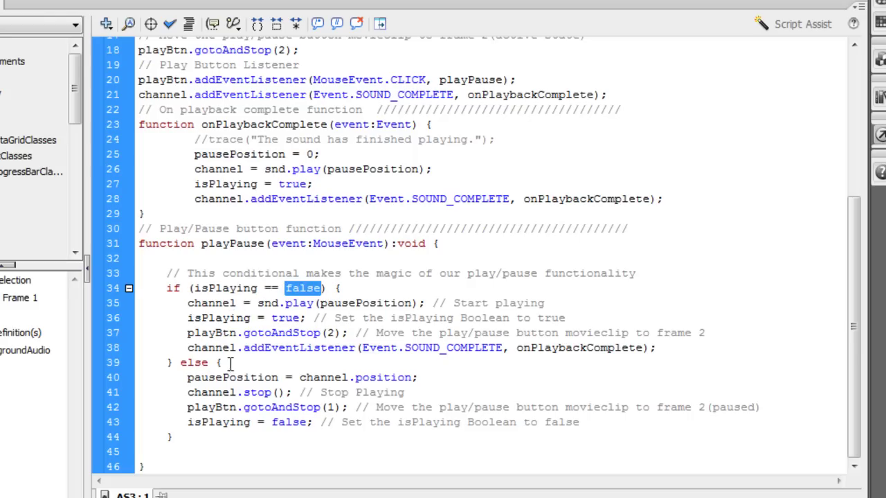
drag(187, 378, 321, 422)
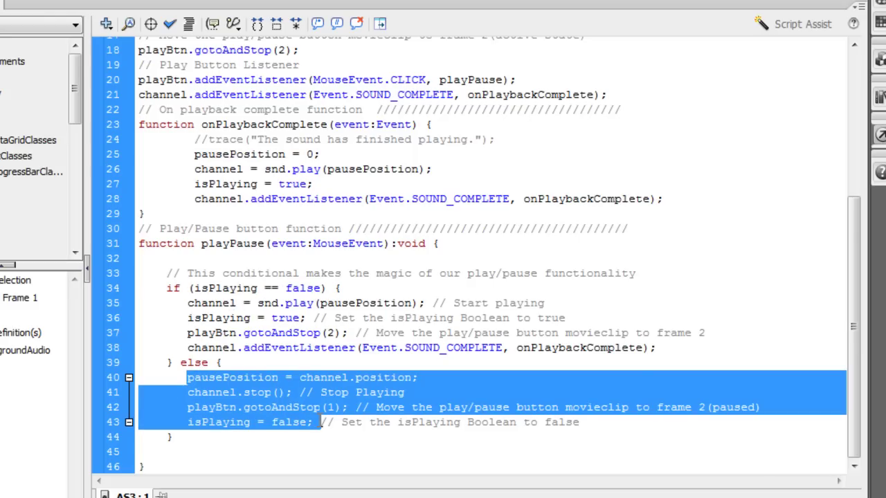
click(308, 392)
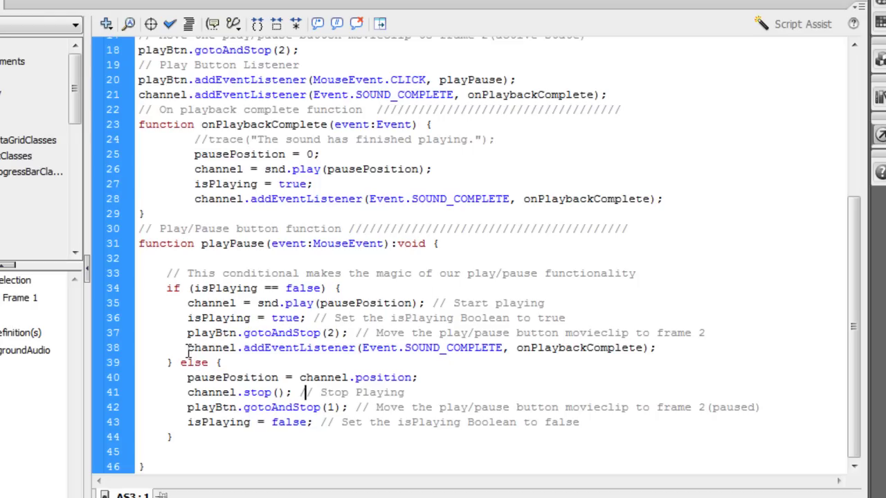
drag(187, 348, 355, 348)
click(358, 347)
drag(181, 348, 673, 346)
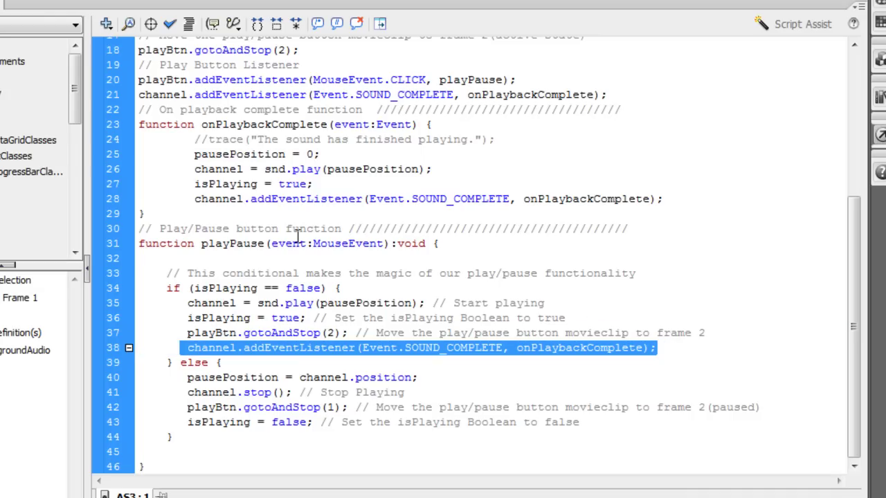
drag(196, 200, 496, 201)
click(553, 200)
double_click(553, 199)
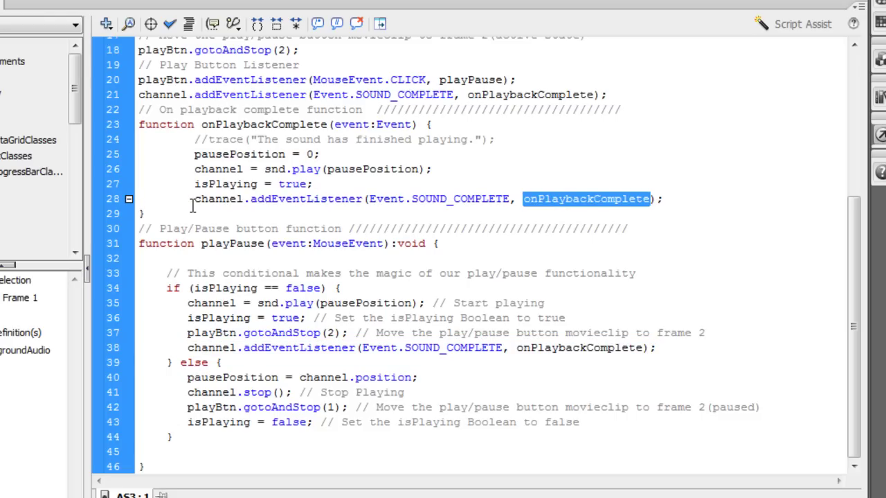
drag(194, 200, 679, 196)
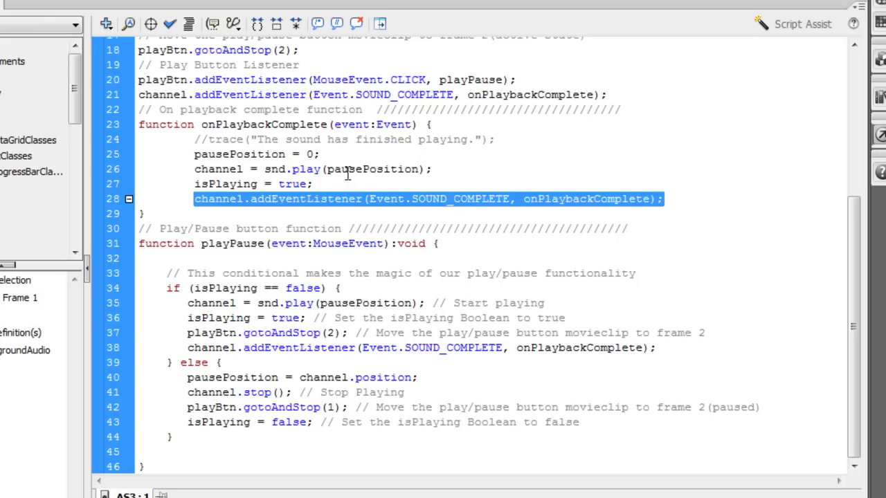
click(285, 201)
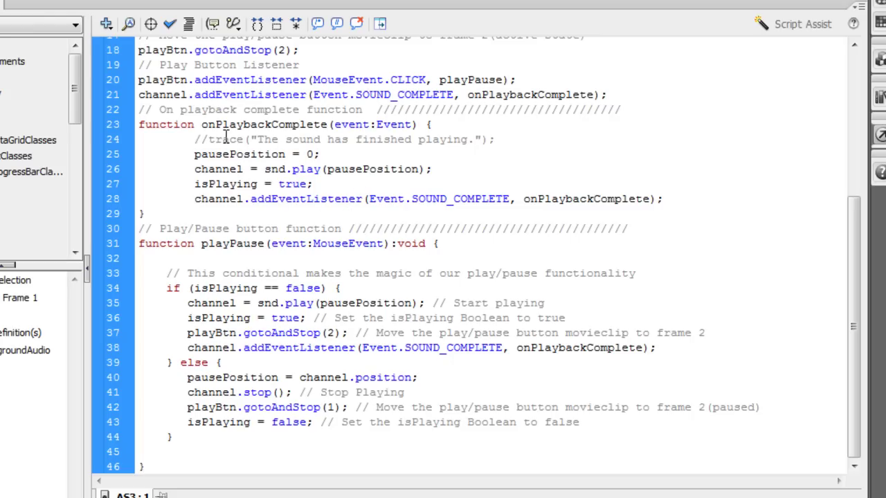
scroll(221, 118, up, 3)
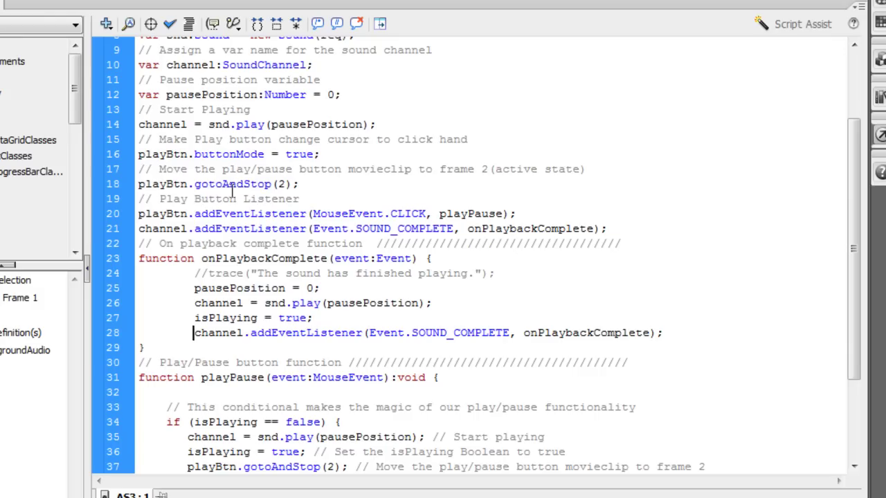
double_click(180, 229)
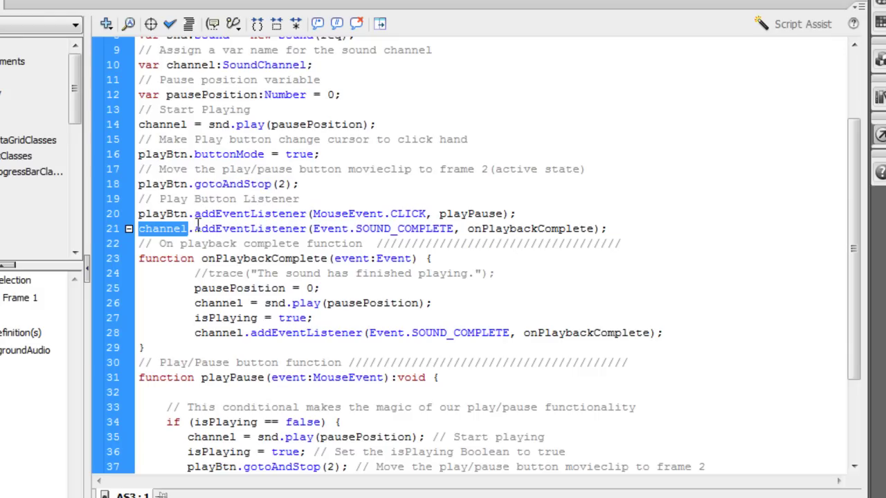
click(386, 222)
double_click(386, 225)
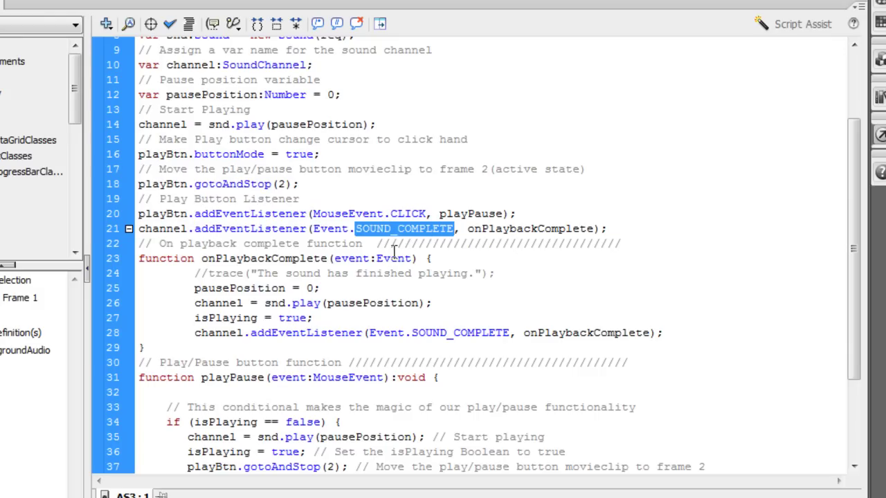
click(401, 240)
double_click(416, 229)
click(513, 229)
double_click(513, 228)
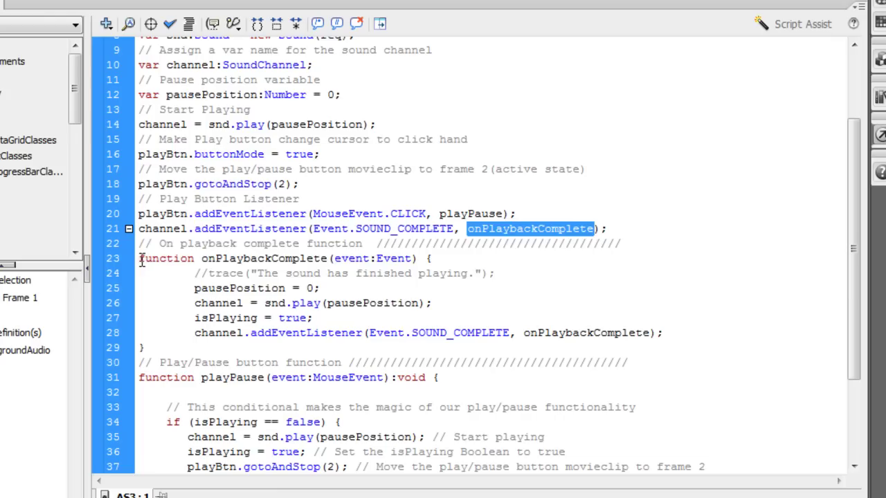
drag(139, 258, 146, 349)
click(305, 288)
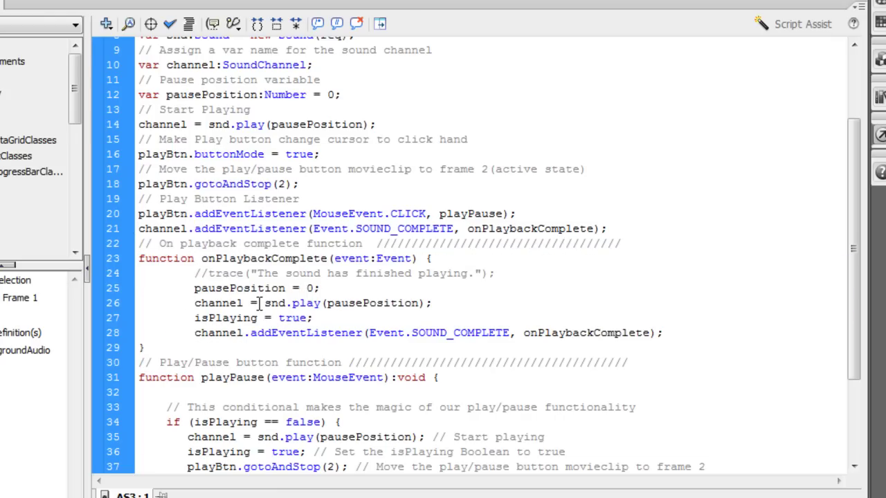
drag(264, 303, 468, 305)
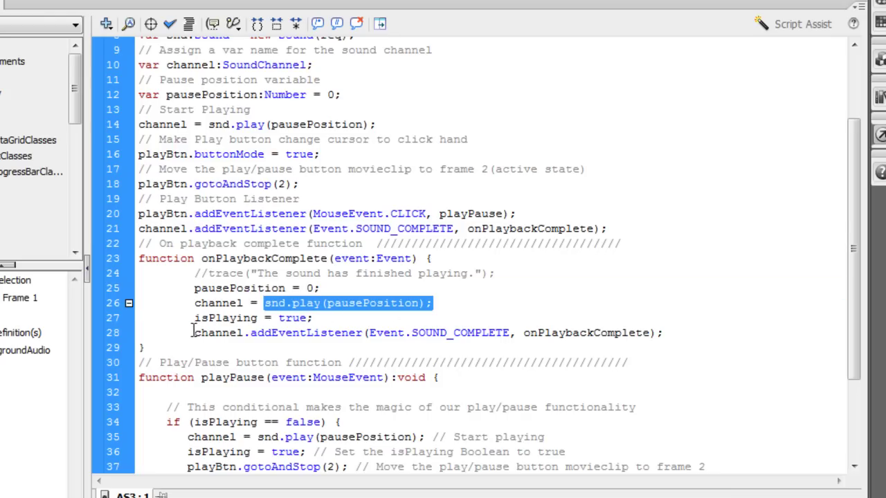
drag(195, 318, 339, 317)
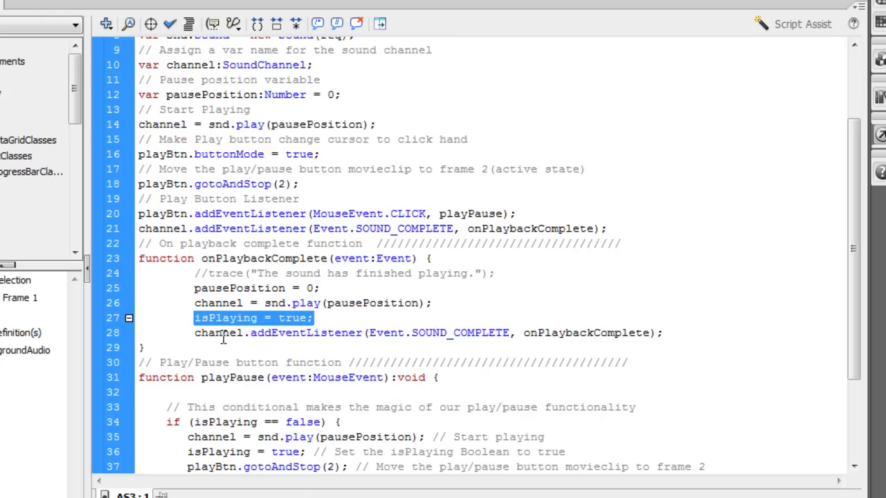
drag(196, 335, 493, 338)
double_click(493, 335)
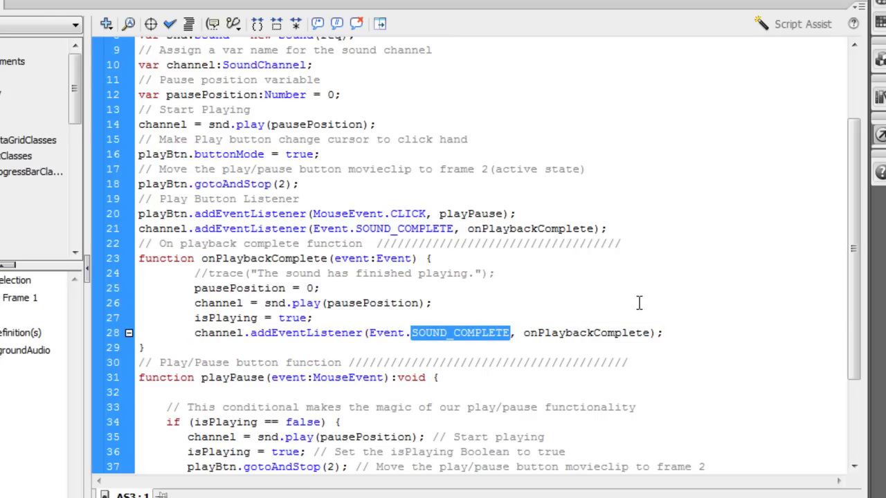
scroll(619, 301, down, 3)
scroll(614, 301, up, 6)
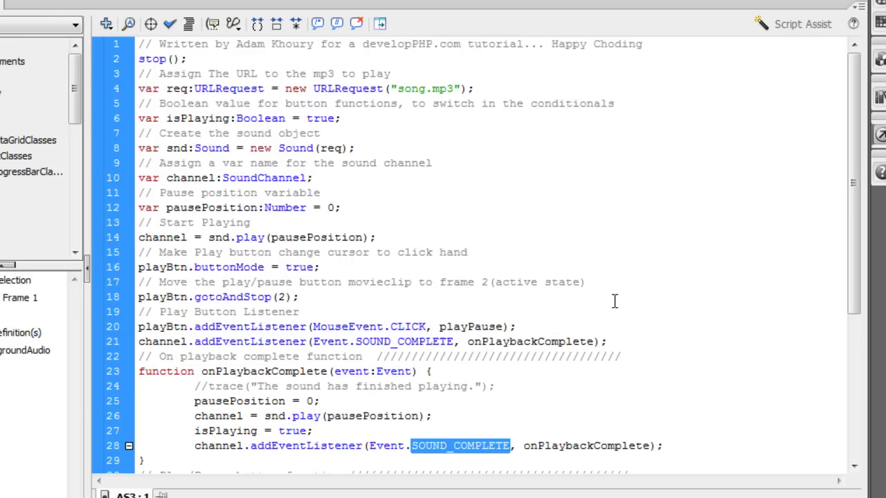
Test mySite, mute and unmute song.mp3 with the speaker button, and close the preview
key(ctrl+Return)
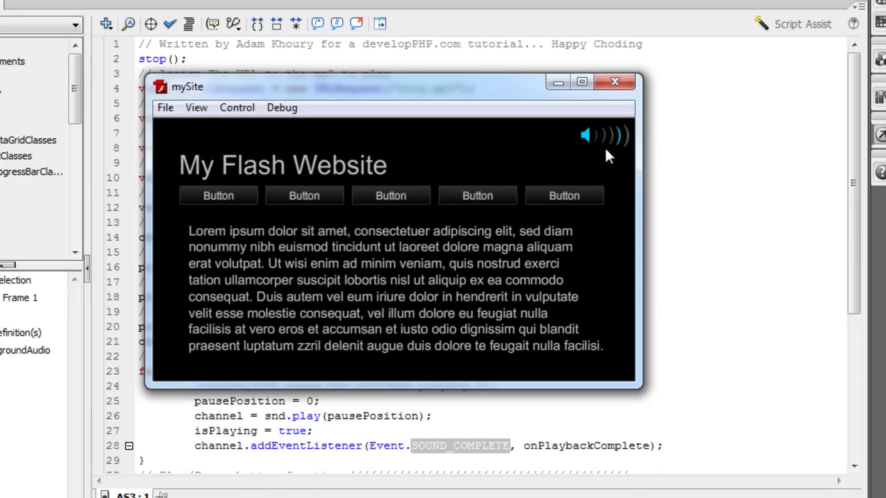
click(587, 138)
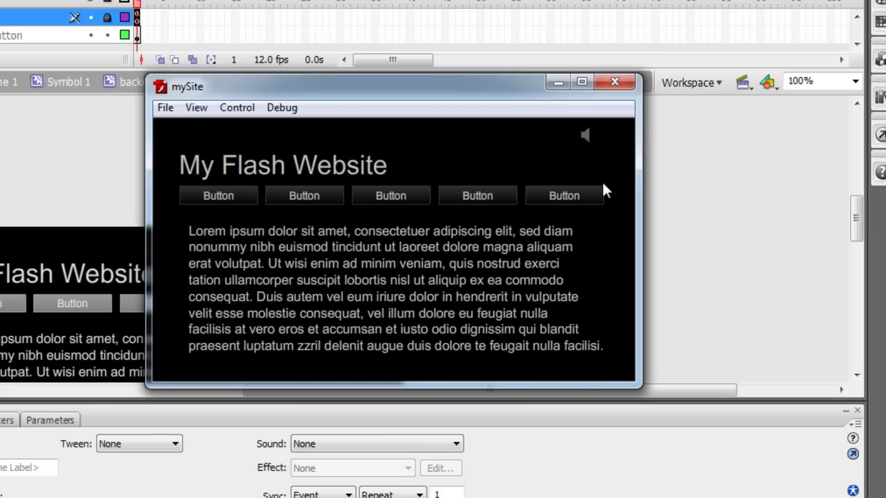
click(584, 142)
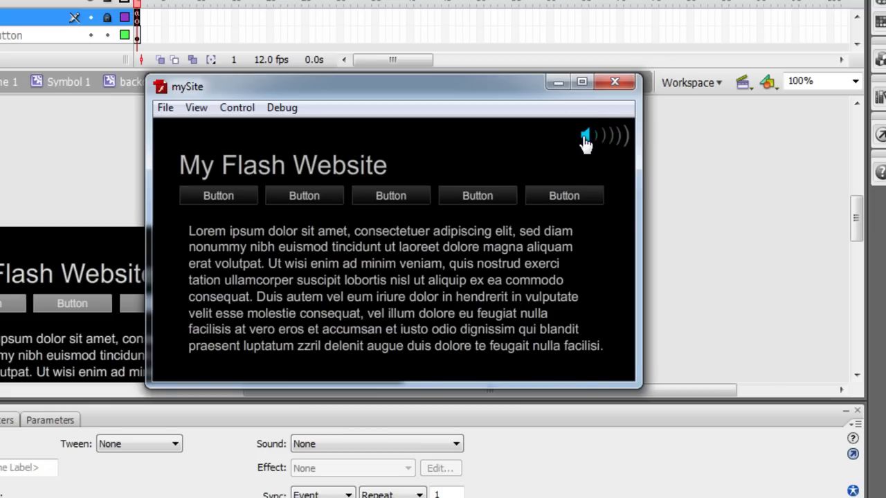
click(613, 84)
click(663, 143)
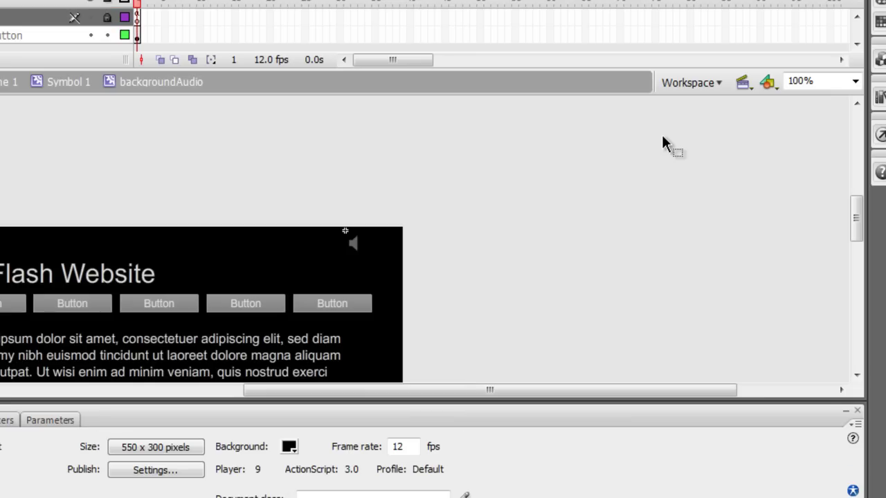